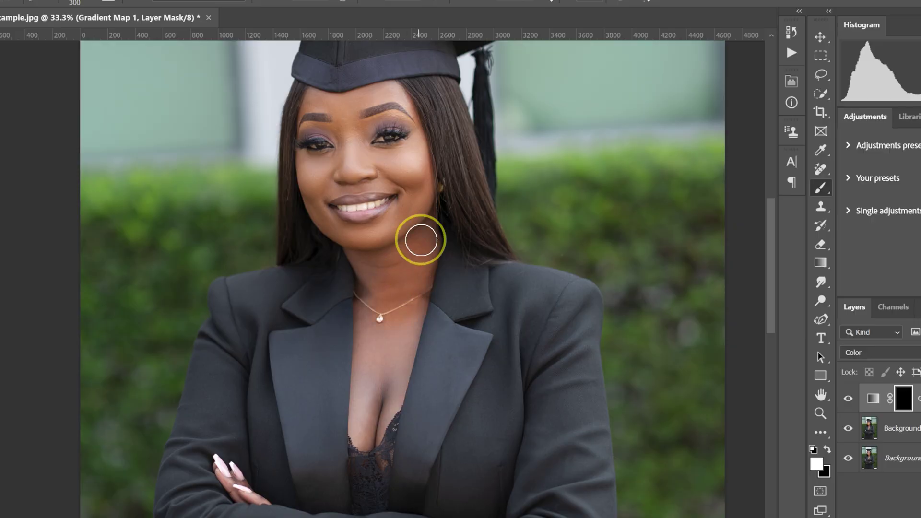
Brush over the neck and upper chest on the Gradient Map layer mask in white to reveal the skin-tone correction
mouse_move(421, 240)
mouse_down()
mouse_move(362, 270)
mouse_move(404, 332)
mouse_up()
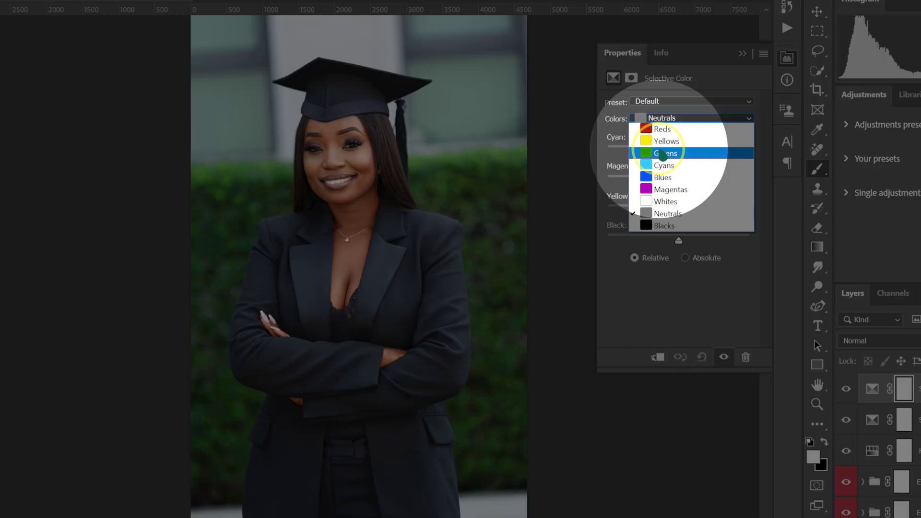
Target the Greens in the Selective Color adjustment, set Cyan to -70% and adjust Magenta slightly
click(661, 148)
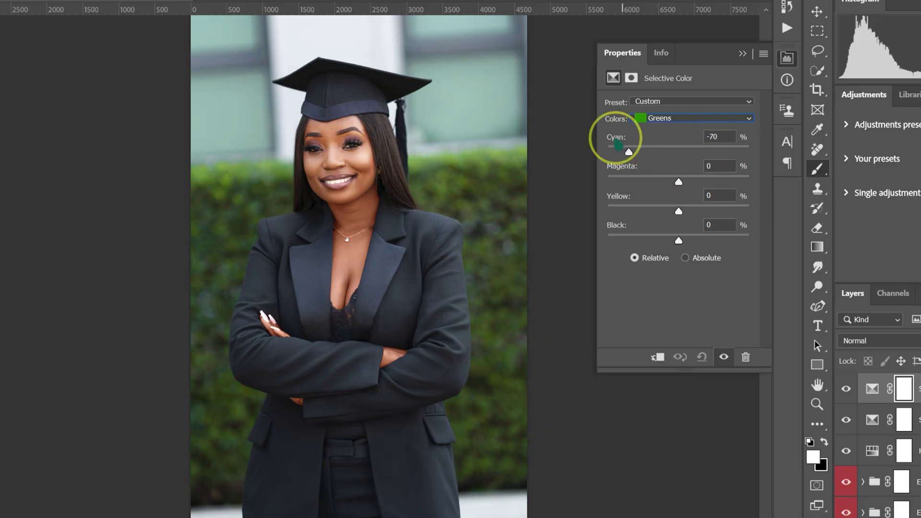
drag(678, 183, 680, 183)
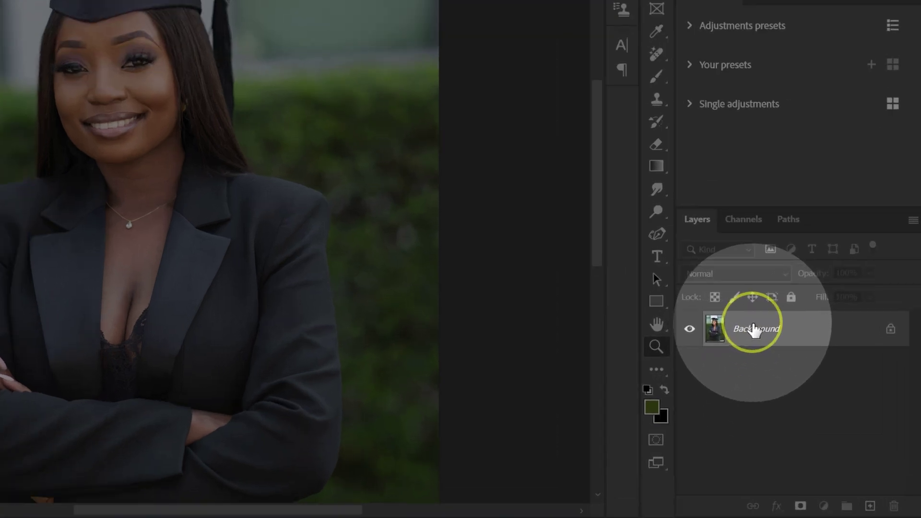
Duplicate the Background layer and add a Gradient Map adjustment layer above the copy
drag(752, 331, 869, 504)
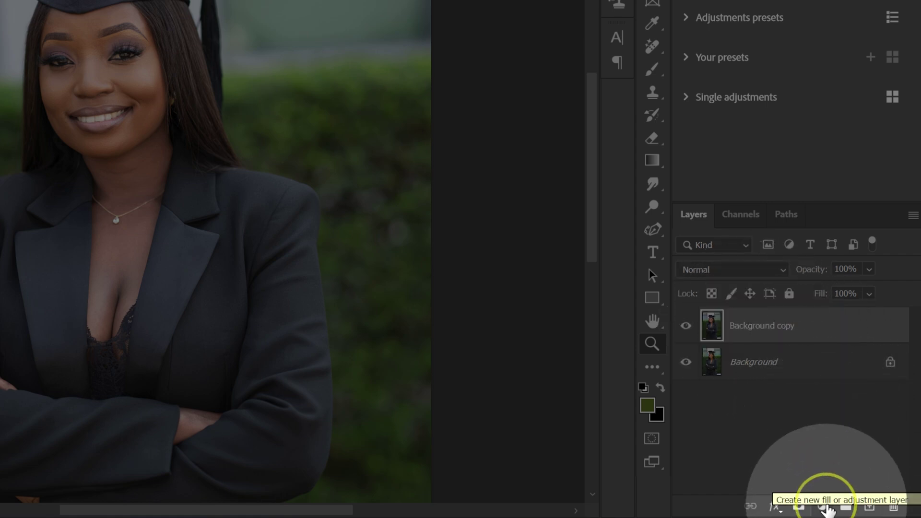
click(821, 505)
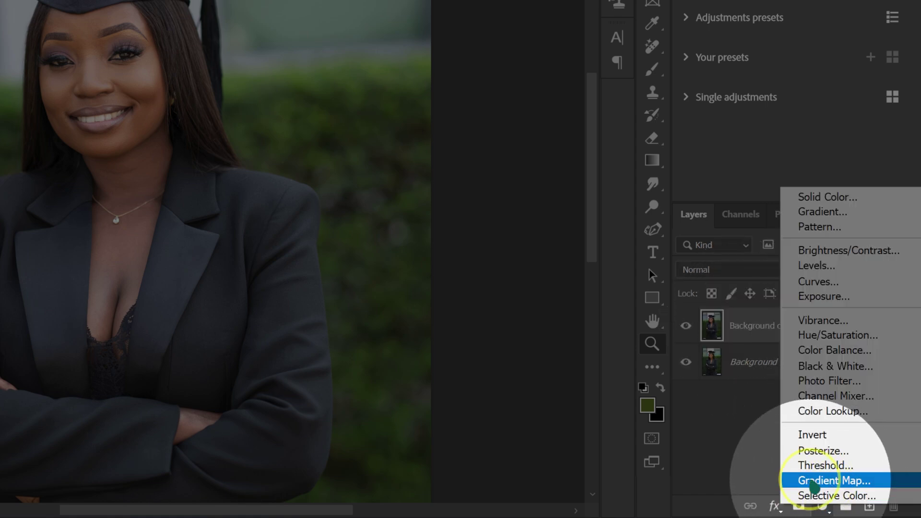
click(828, 482)
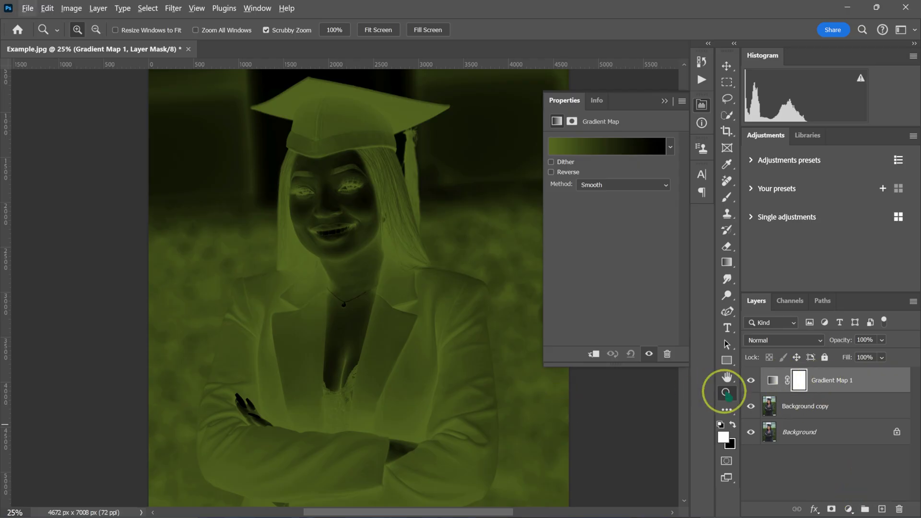
Move the Gradient Map adjustment layer beneath the Background copy layer
key(alt)
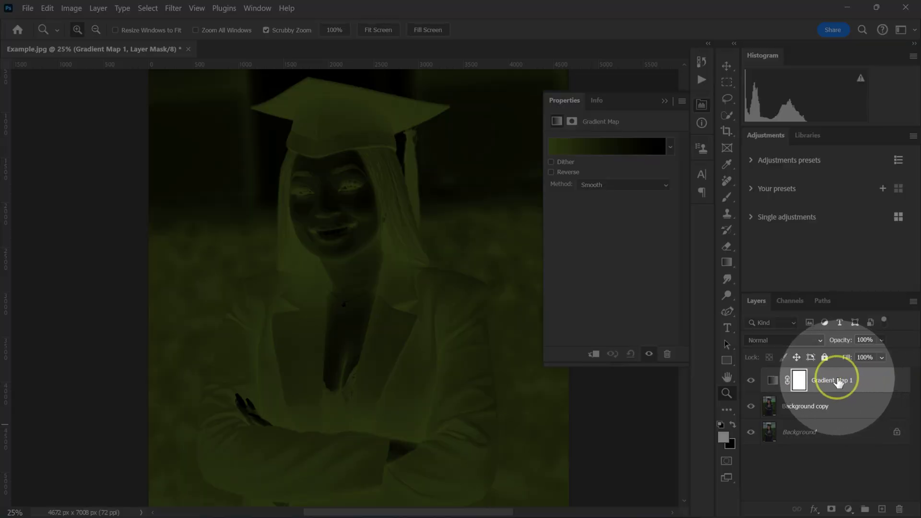
drag(840, 383, 836, 403)
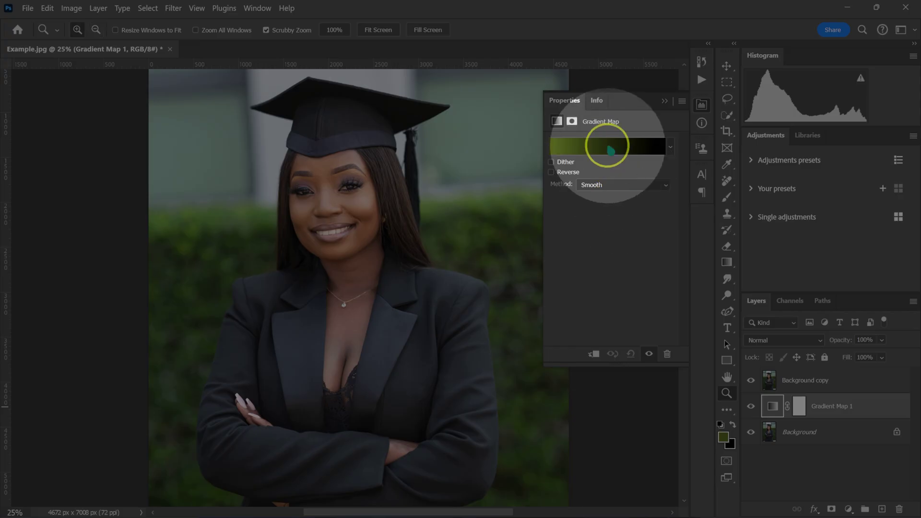
Set the Gradient Map's starting color stop at location 0 to the light skin tone f2c9b5
click(608, 147)
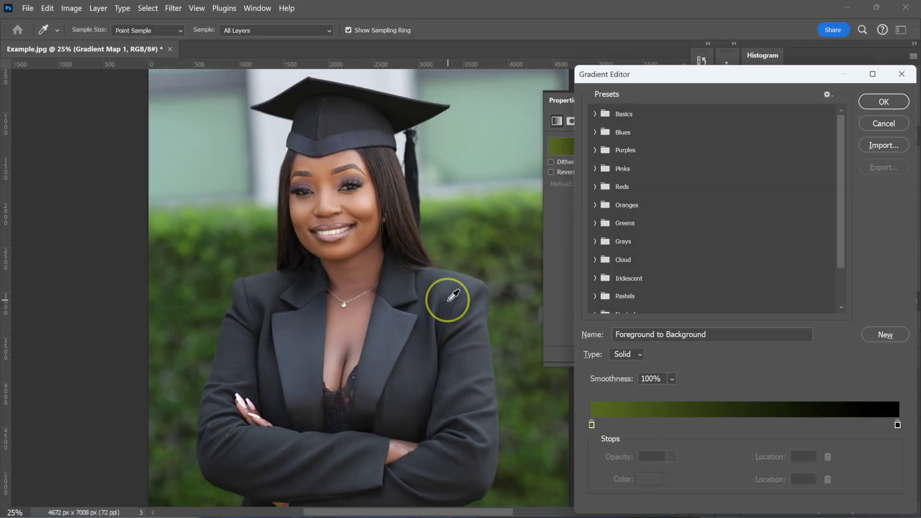
key(ctrl+plus)
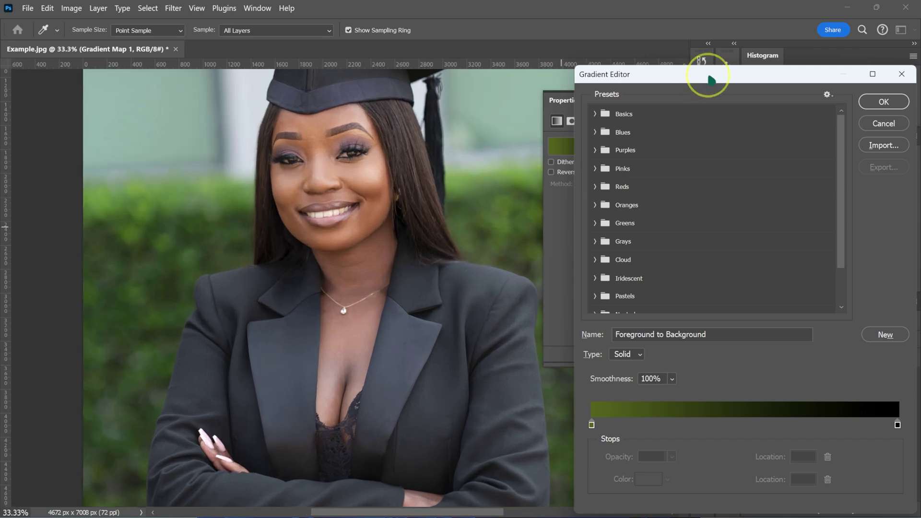
drag(711, 79, 577, 53)
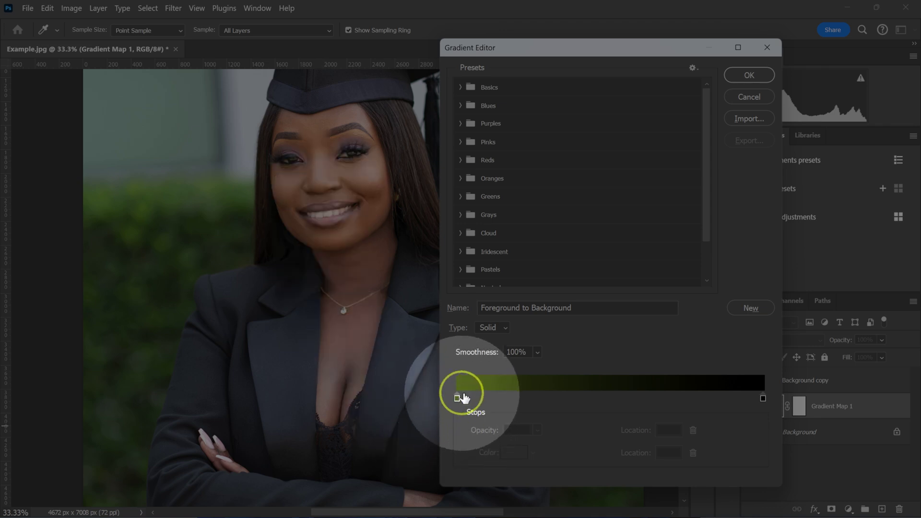
click(456, 398)
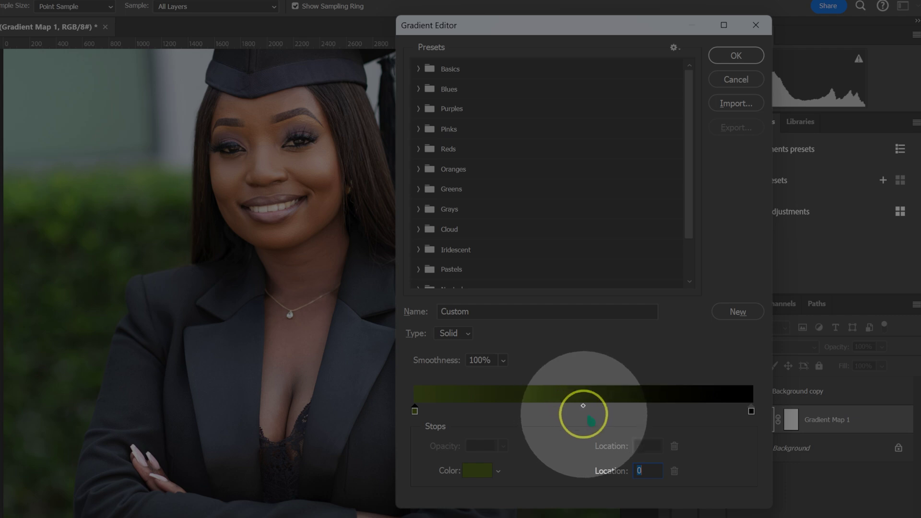
click(415, 411)
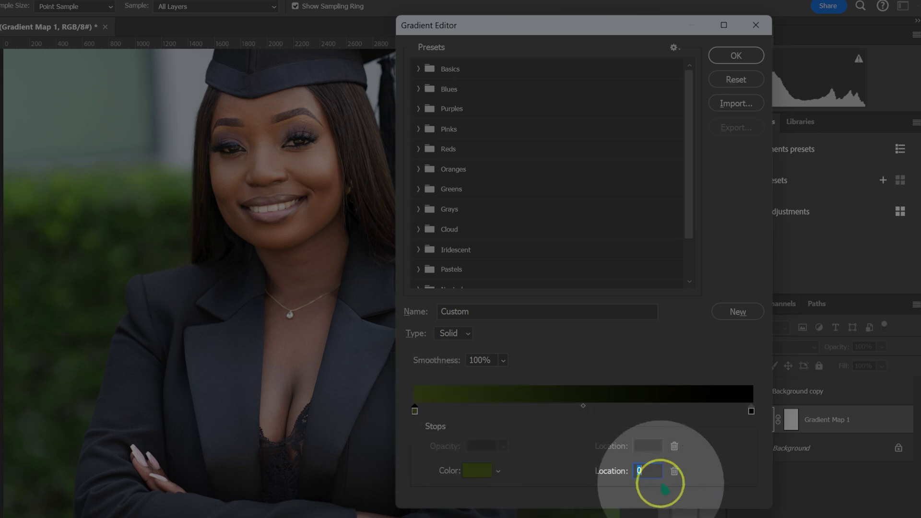
click(643, 473)
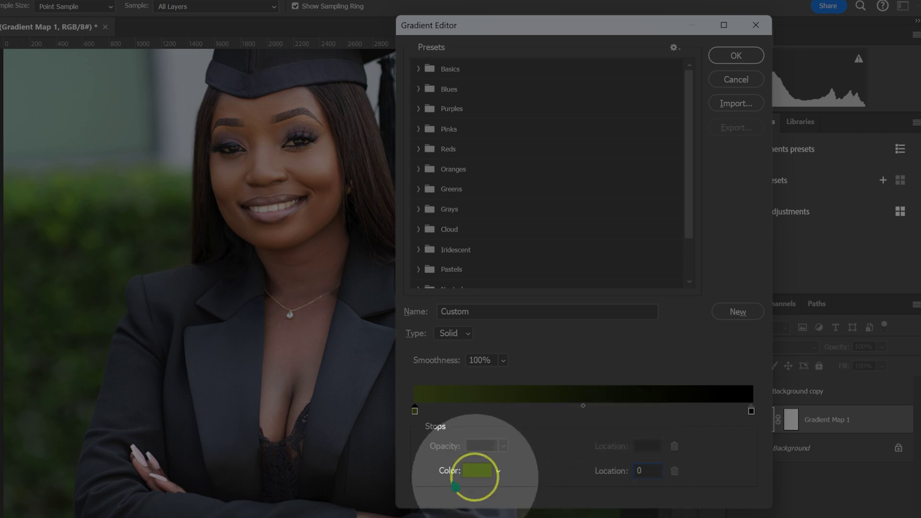
click(475, 472)
drag(617, 269, 475, 98)
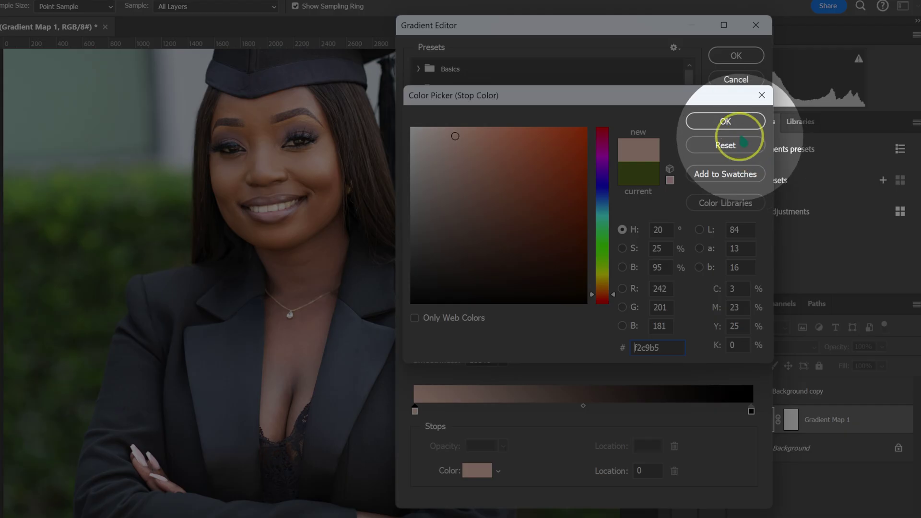
click(725, 121)
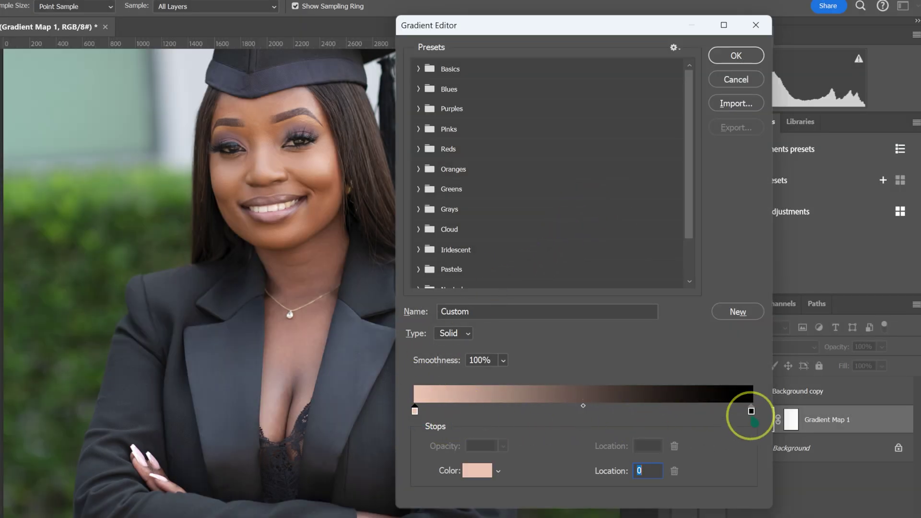
Set the gradient's end stop at location 100 to the dark skin tone 76422a, sampled from the shaded edge of the face
key(alt)
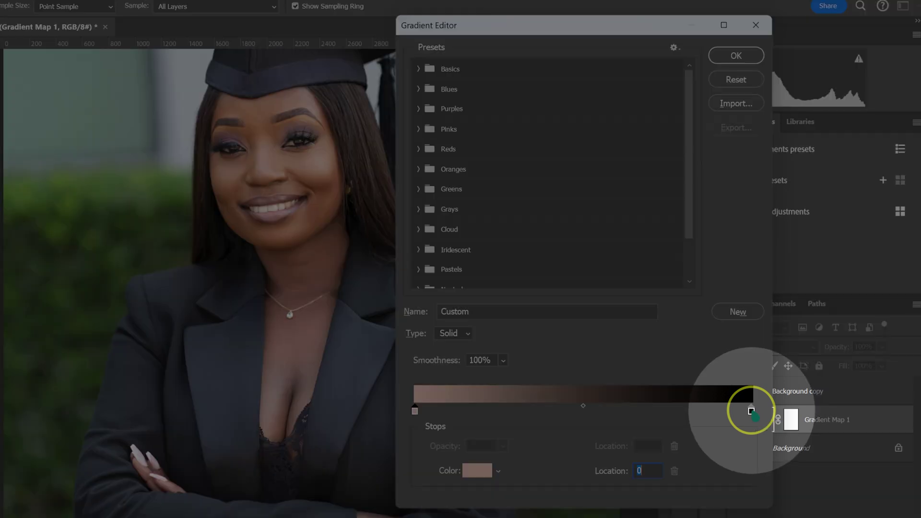
click(751, 411)
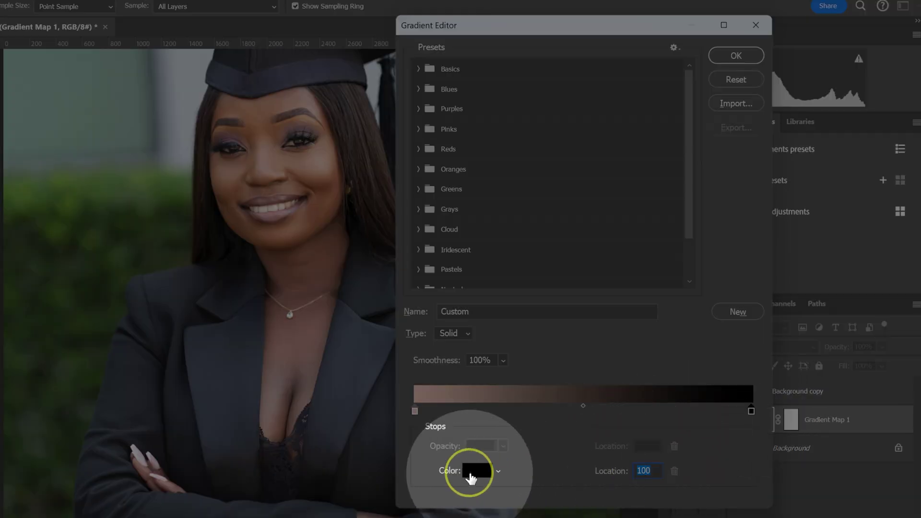
click(471, 472)
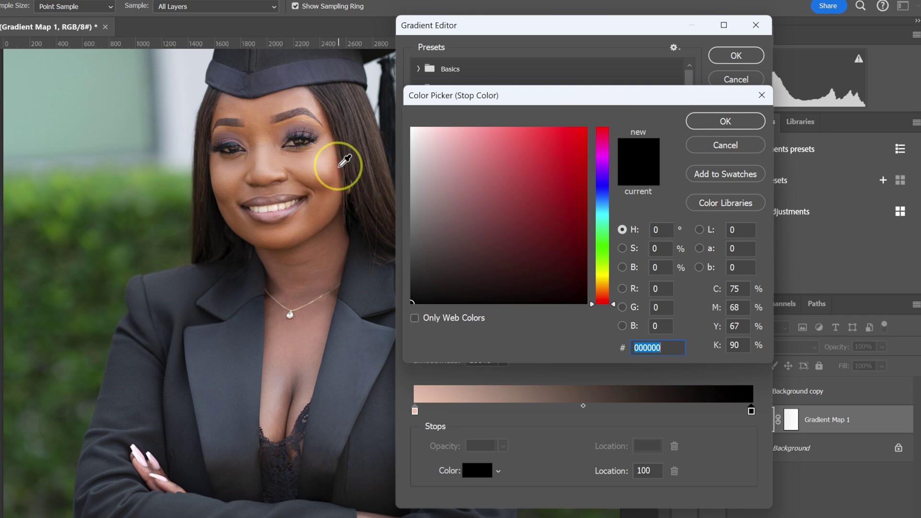
click(345, 160)
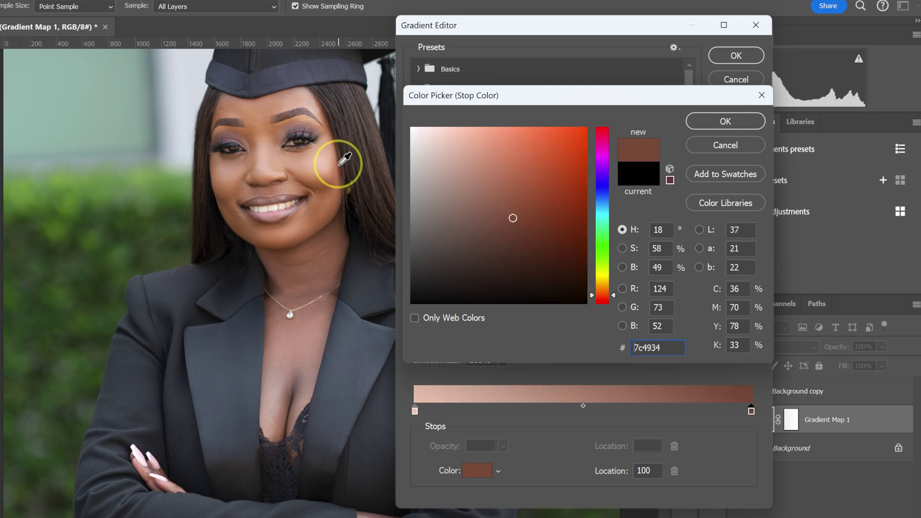
drag(339, 164, 682, 218)
click(736, 125)
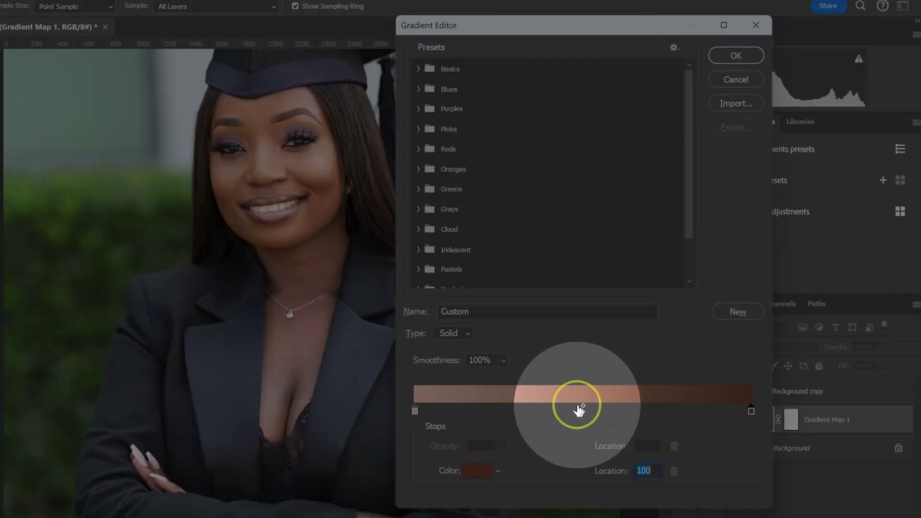
Add a color stop at location 50 with the midtone skin color bb7754 sampled from the cheek, and apply the gradient
click(574, 408)
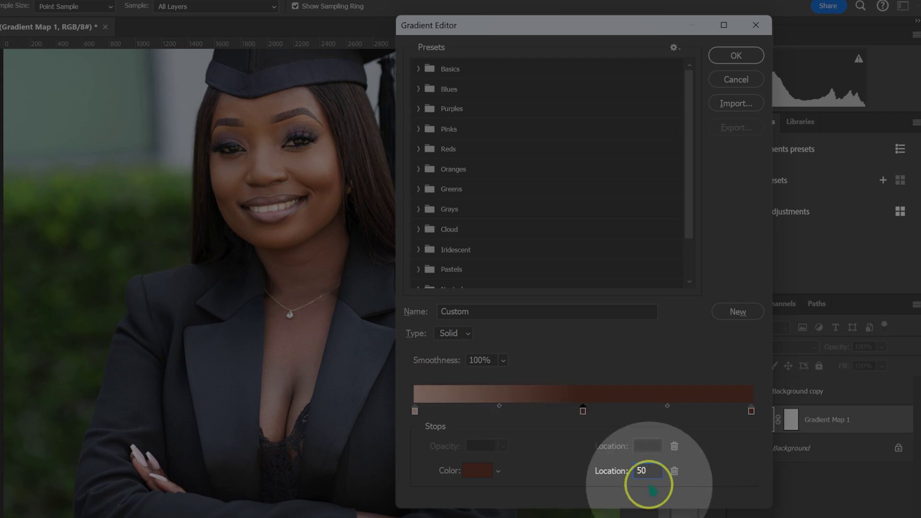
click(477, 472)
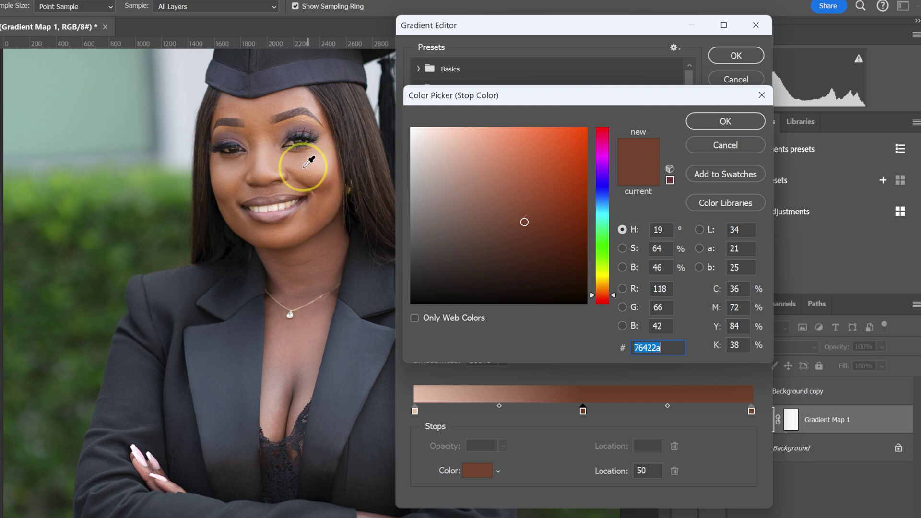
click(317, 206)
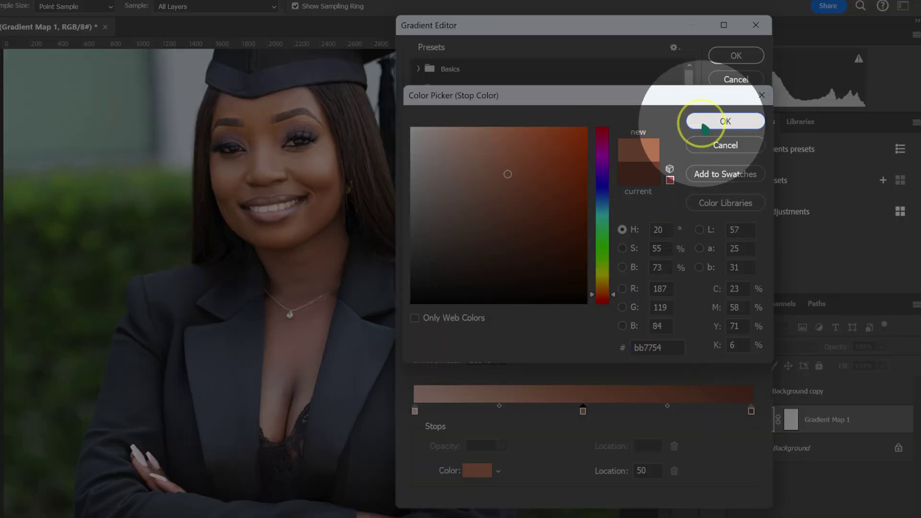
click(704, 125)
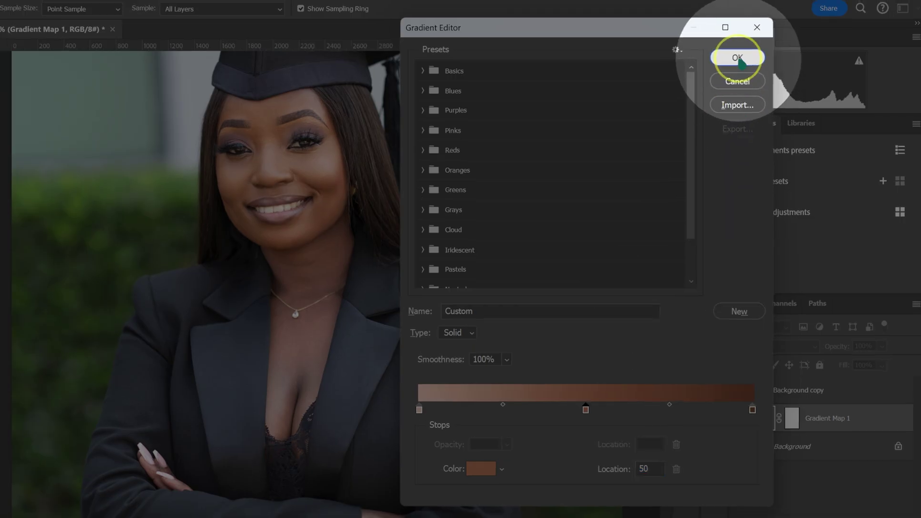
click(736, 55)
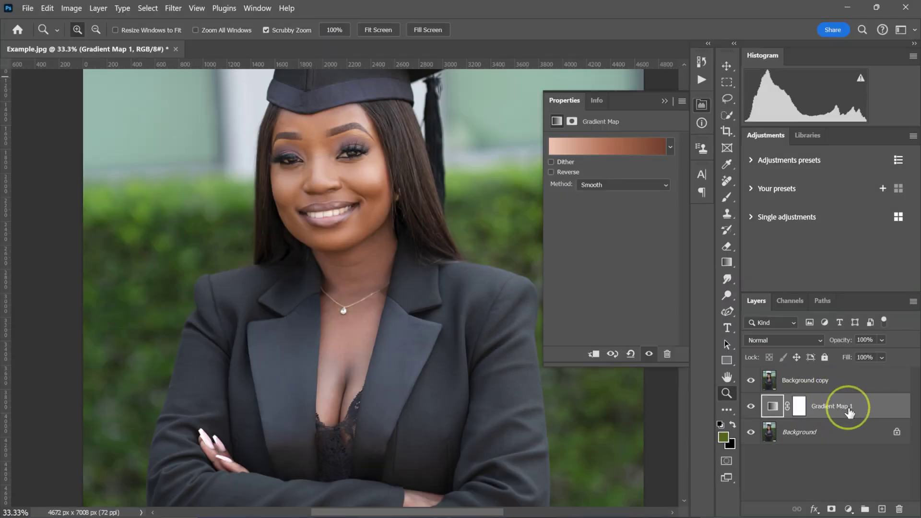
Move the Gradient Map layer above the Background copy layer and set its blend mode to Color
drag(849, 410, 845, 379)
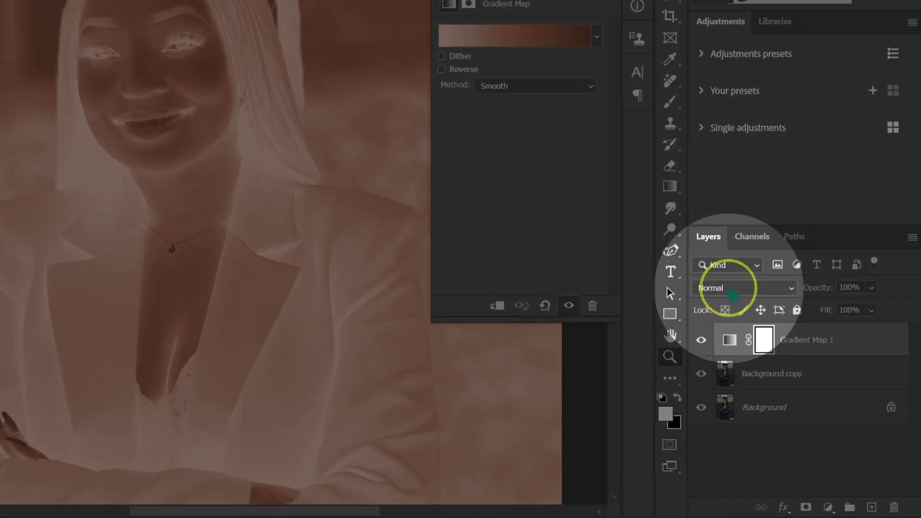
click(734, 293)
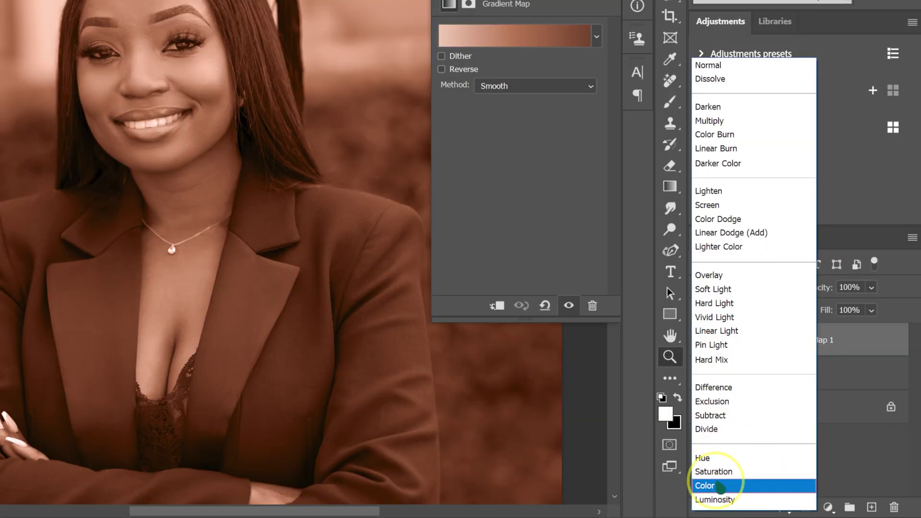
click(714, 486)
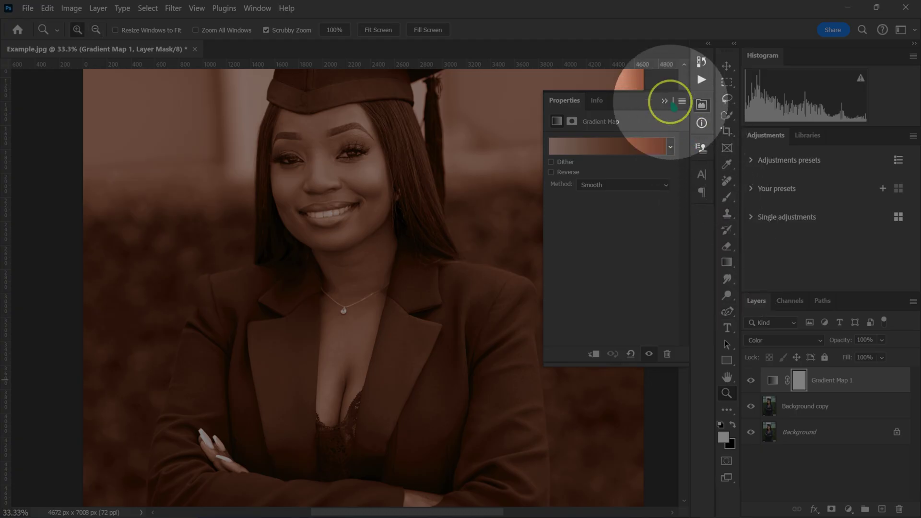
Collapse the adjustment properties and invert the Gradient Map's layer mask to black
click(665, 100)
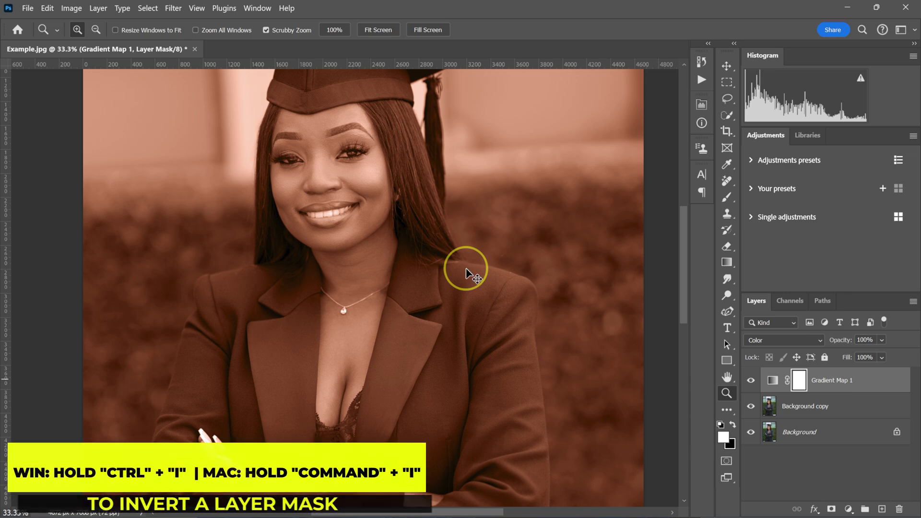
key(ctrl+i)
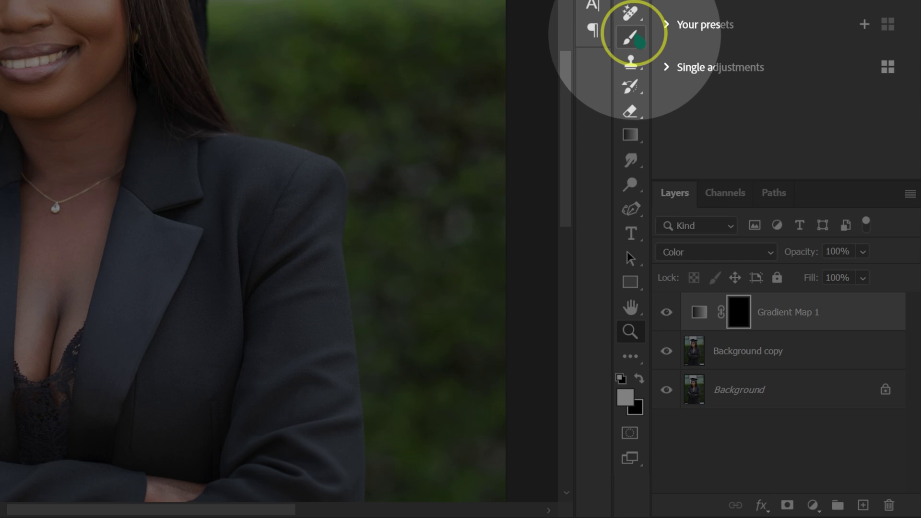
Paint over the neck and chest on the Gradient Map mask with a soft white 300 px brush at 100% opacity
click(726, 197)
right_click(633, 37)
click(687, 32)
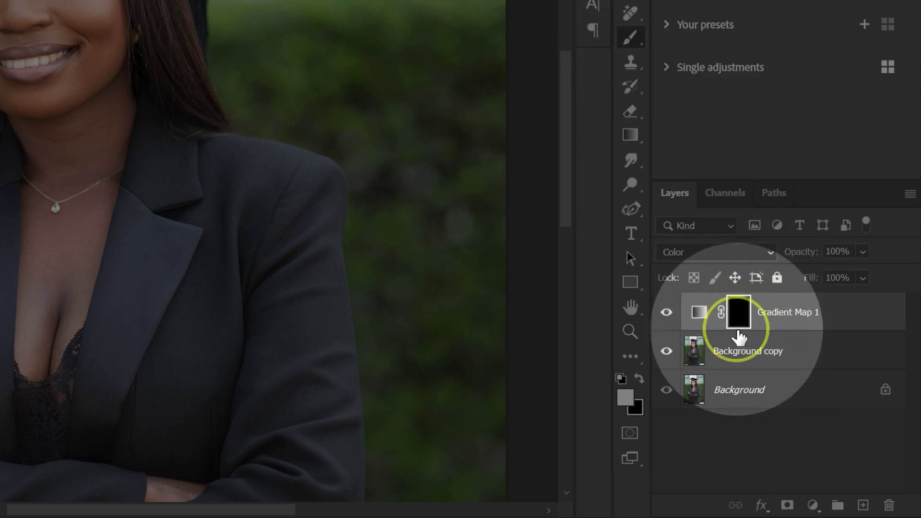
key(d)
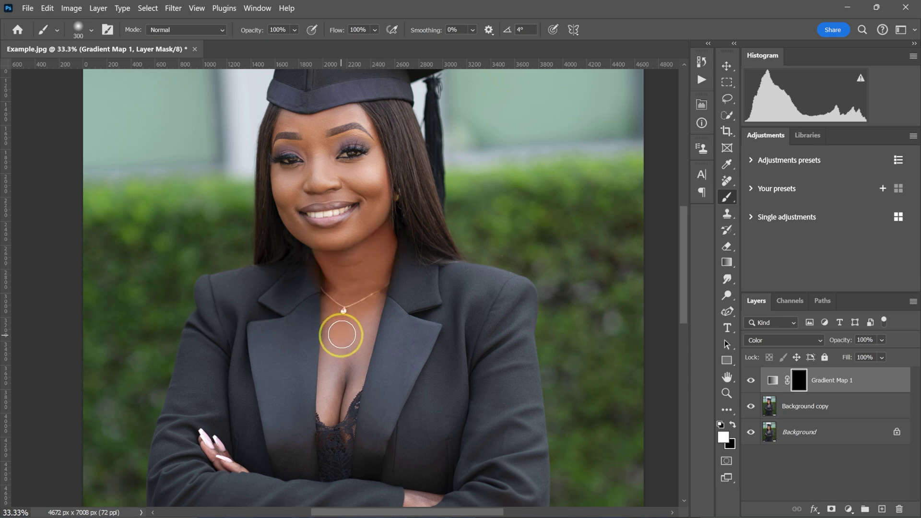
mouse_move(345, 329)
mouse_down()
mouse_move(351, 341)
mouse_move(368, 297)
mouse_move(344, 403)
mouse_move(351, 353)
mouse_move(320, 409)
mouse_move(318, 338)
mouse_up()
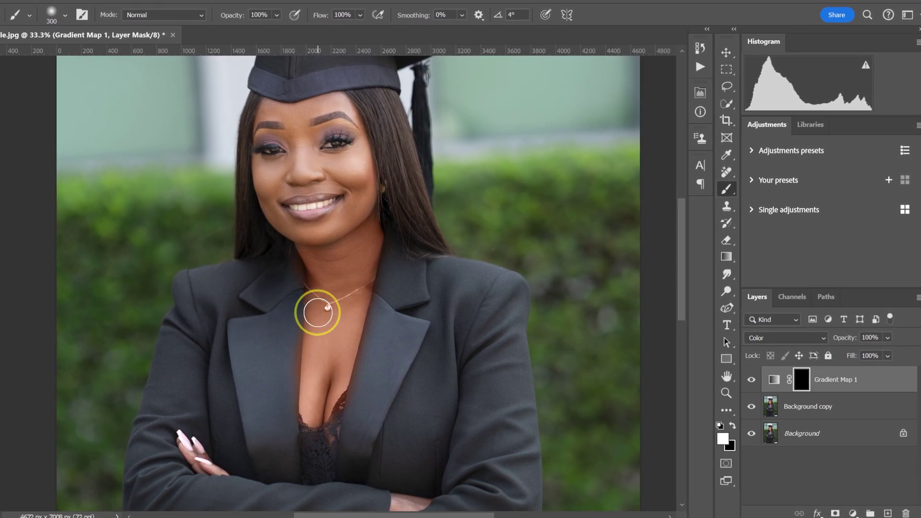
drag(318, 272, 323, 286)
scroll(323, 284, down, 3)
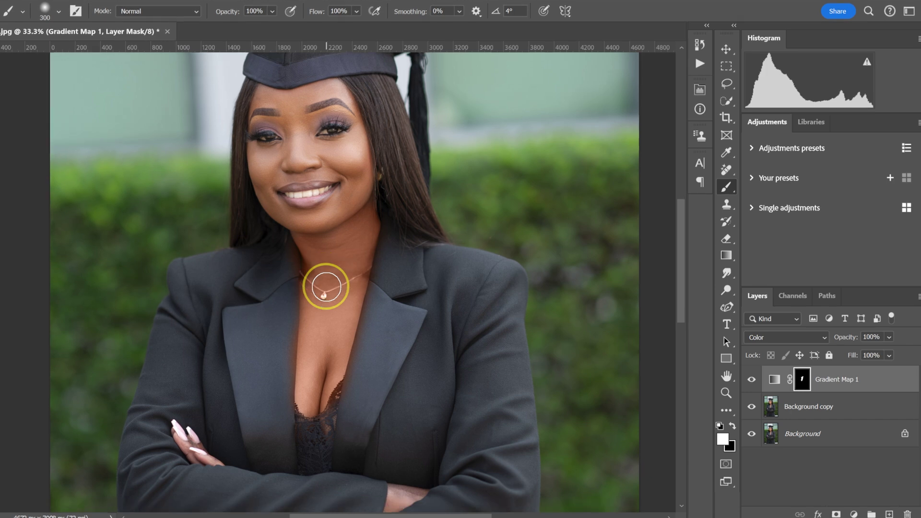
Paint over the fingers and the visible hand on the Gradient Map mask with a white brush reduced to 125 px
key(bracketleft)
key(bracketleft)
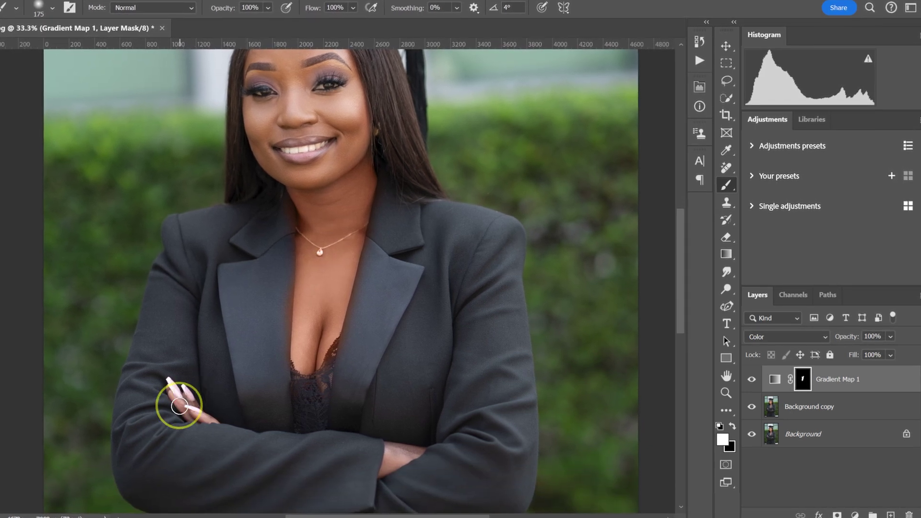
key(bracketleft)
key(bracketleft)
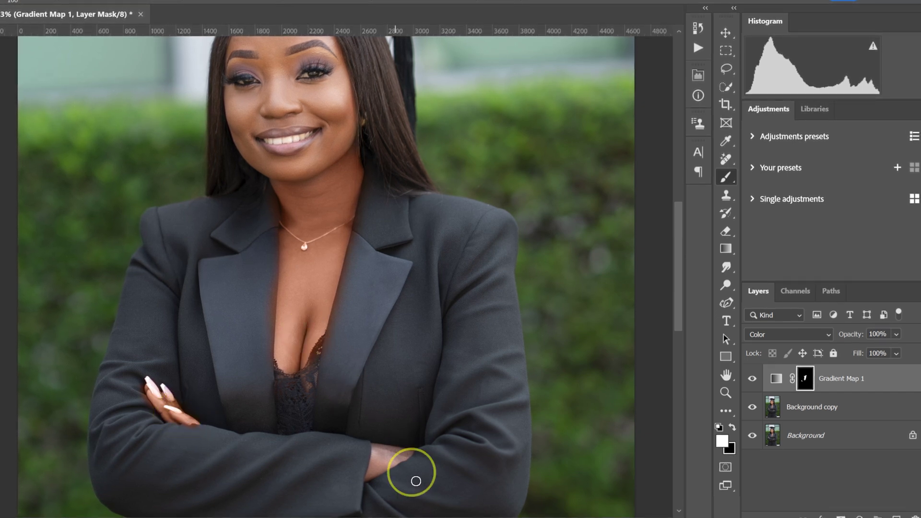
mouse_move(379, 451)
mouse_down()
mouse_move(414, 452)
mouse_move(382, 452)
mouse_up()
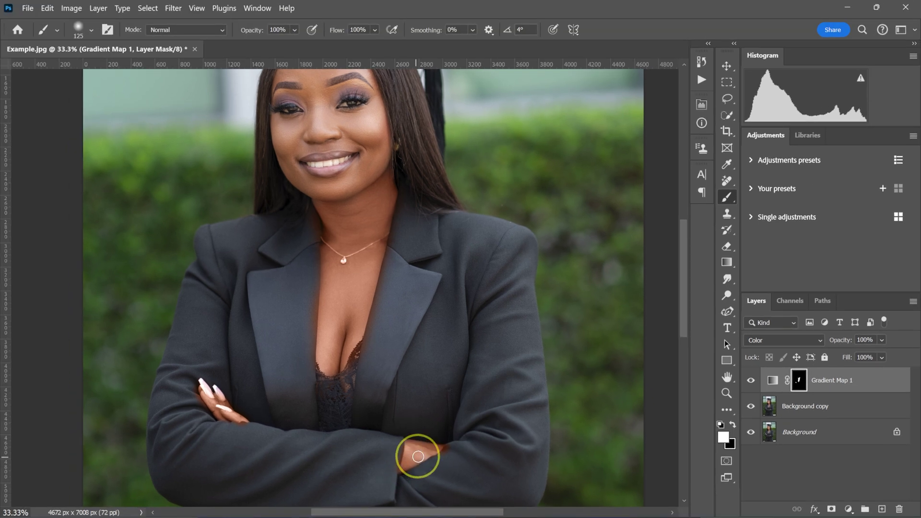
scroll(386, 372, down, 1)
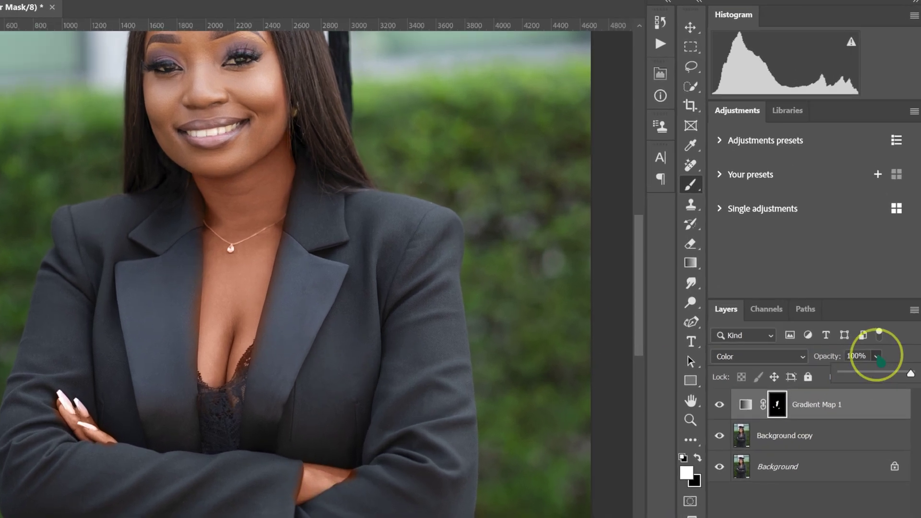
Lower the Gradient Map layer's opacity to 71% and compare the portrait with the layer hidden and shown
click(881, 341)
drag(892, 377, 890, 375)
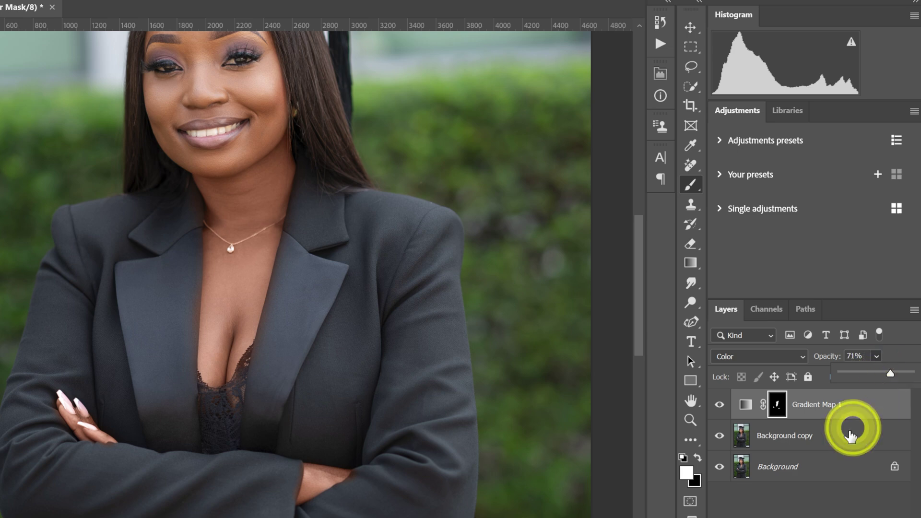
click(720, 406)
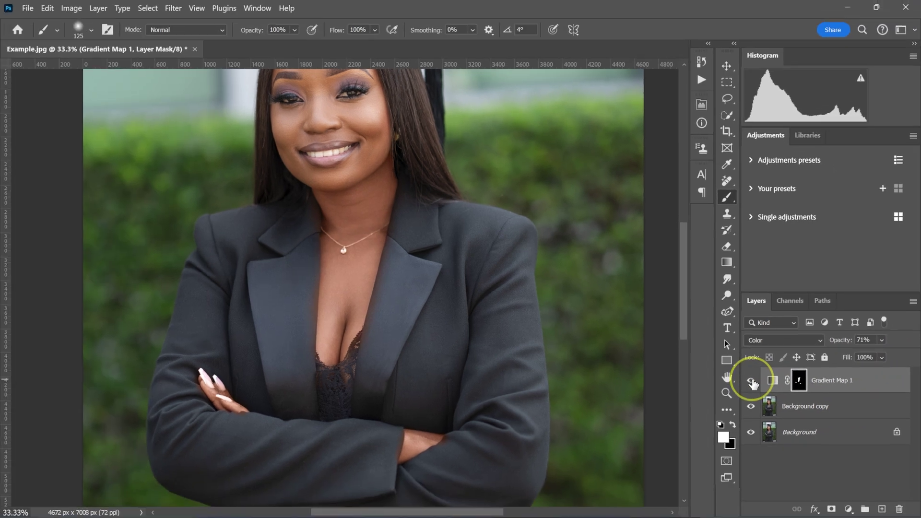
click(720, 407)
click(751, 381)
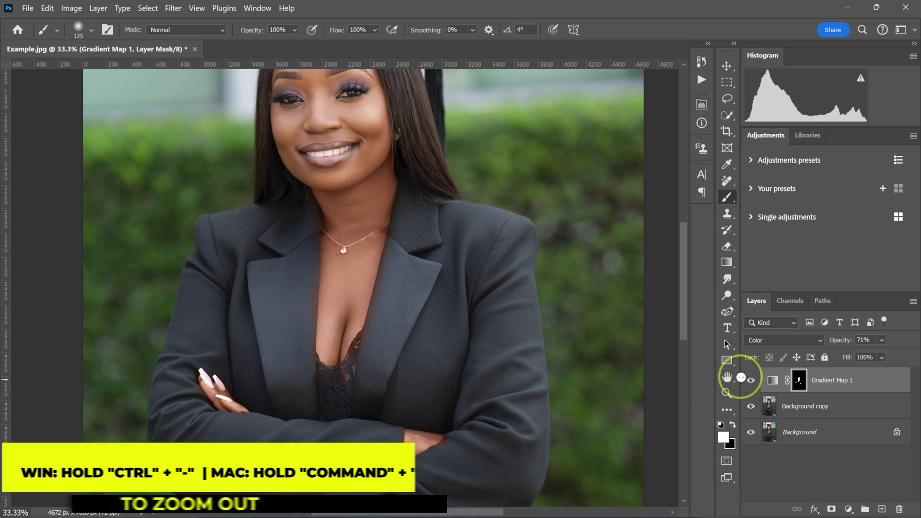
key(ctrl+minus)
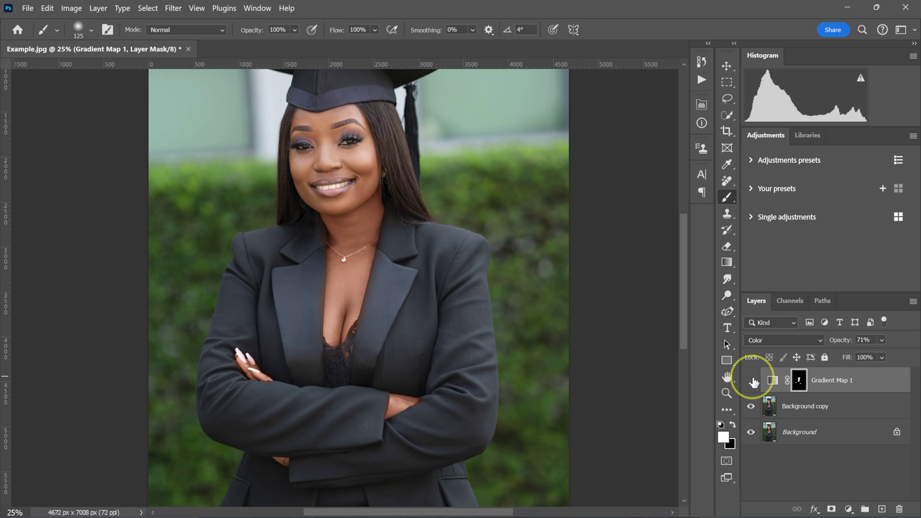
click(752, 381)
click(751, 382)
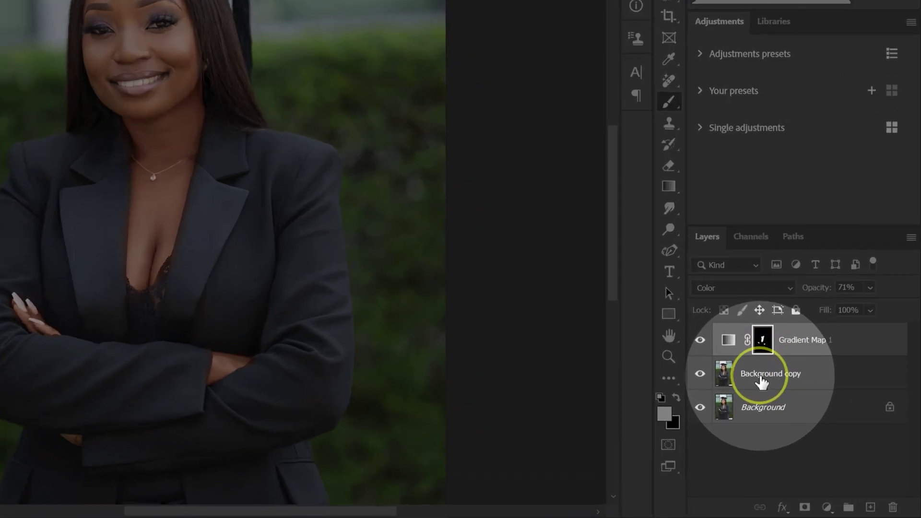
Add a layer mask to the Background copy layer and generate it with Retouch4me Skin Mask for All Skin at sensitivity 100
click(797, 408)
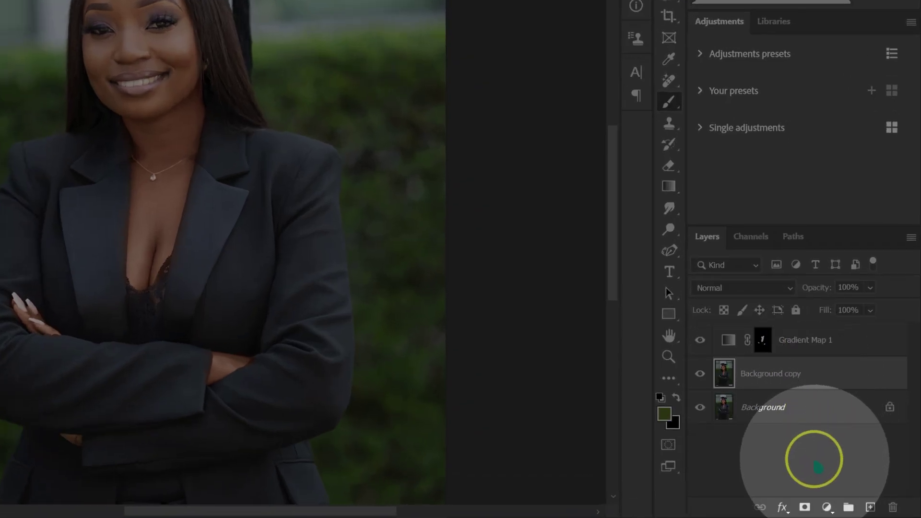
click(804, 507)
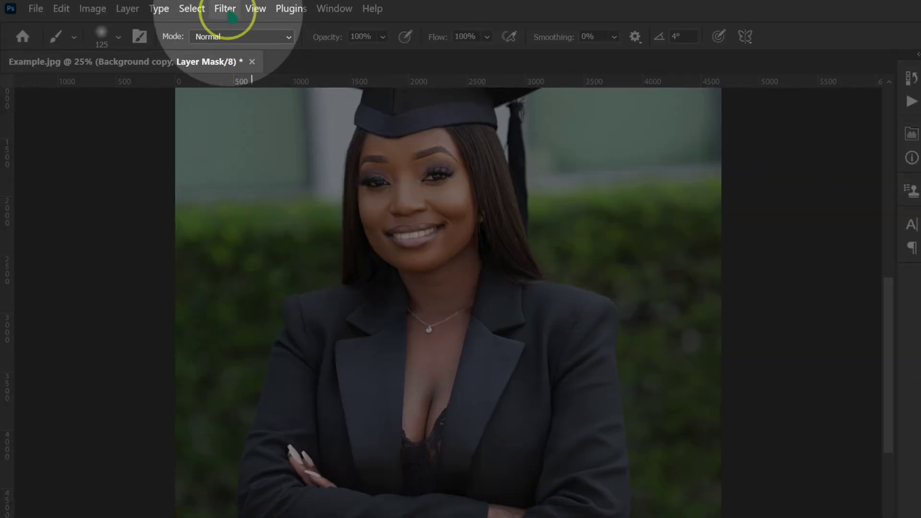
click(231, 17)
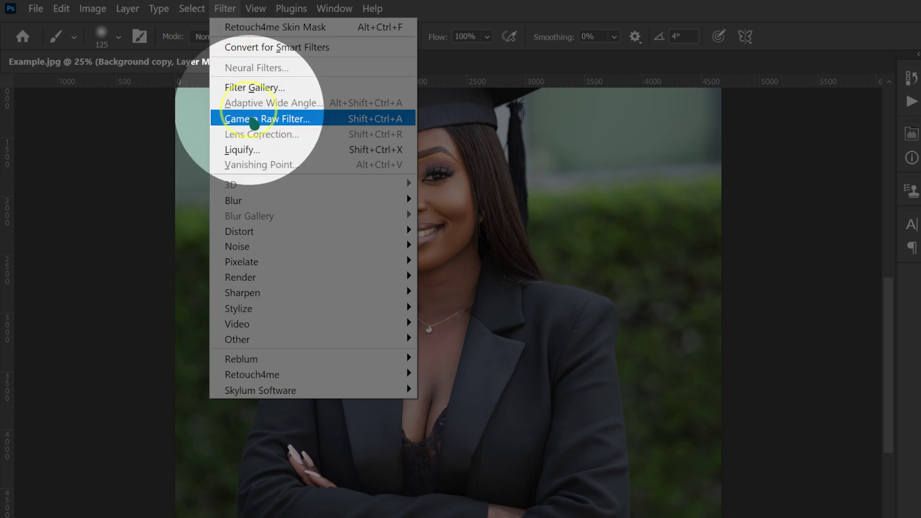
mouse_move(307, 374)
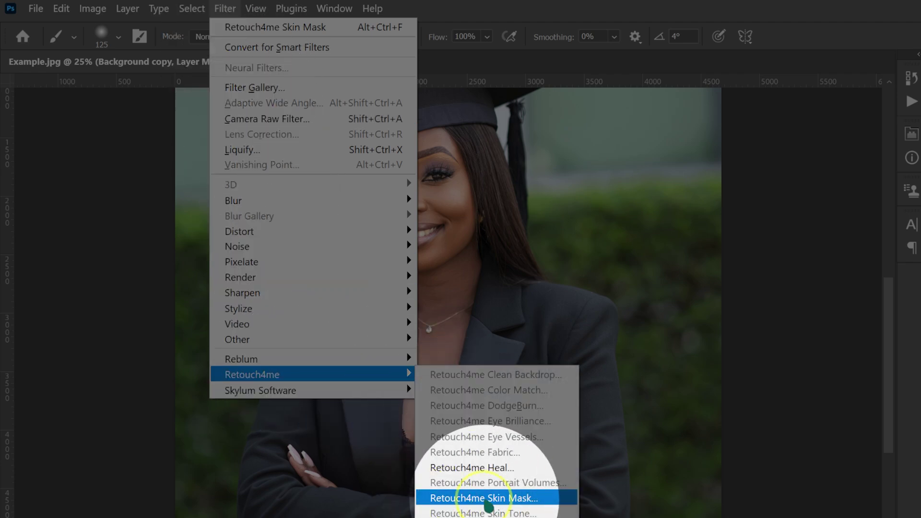
click(500, 497)
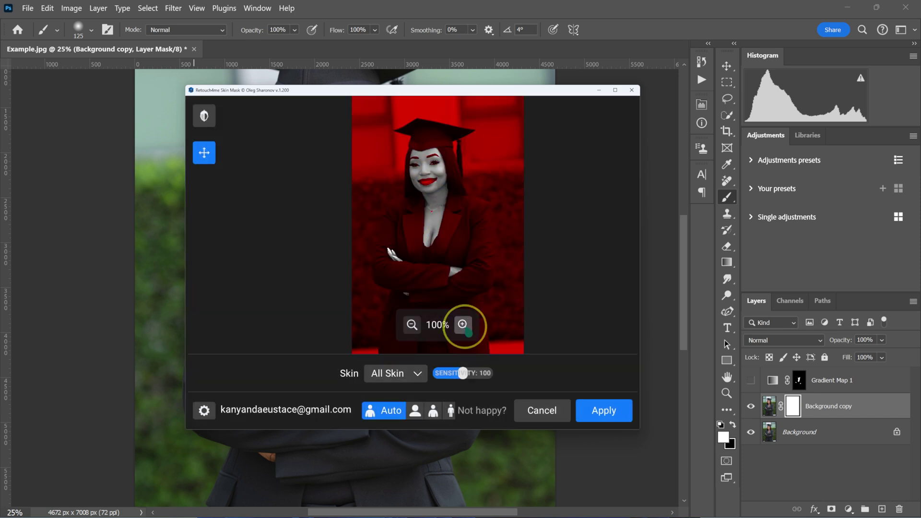
click(463, 325)
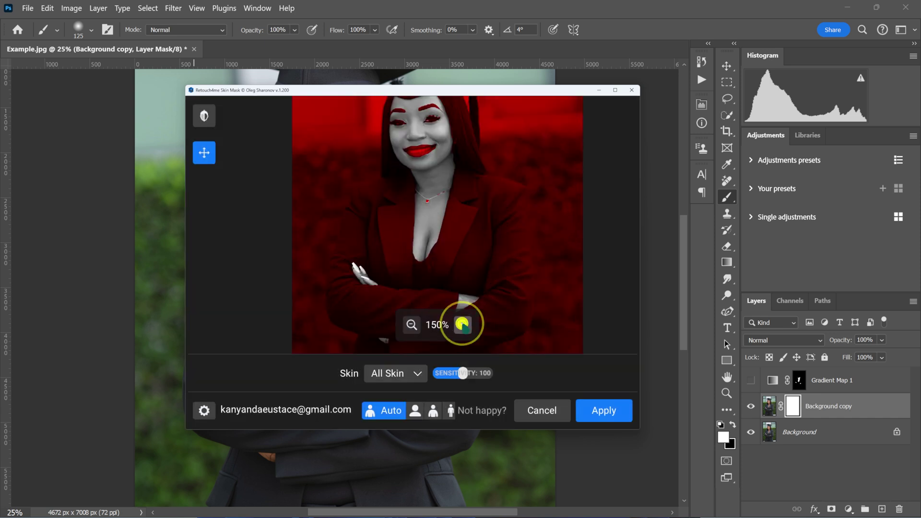
scroll(480, 297, down, 2)
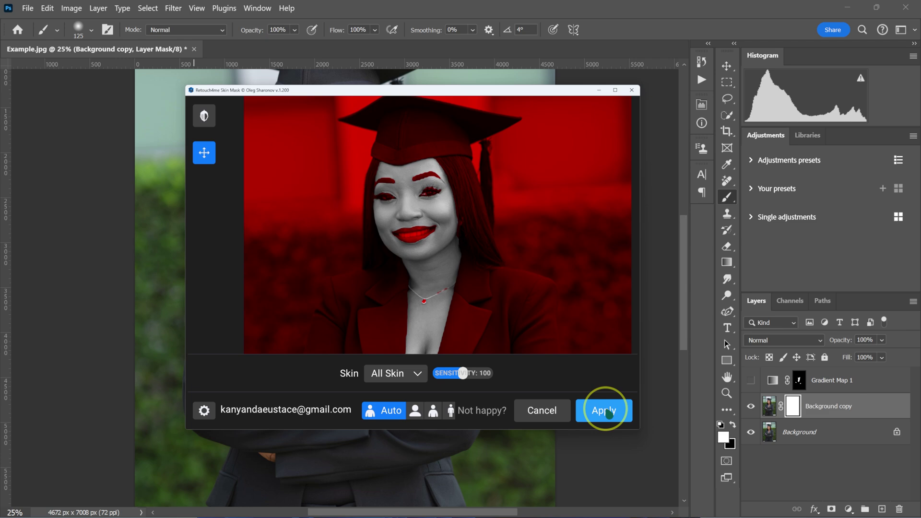
click(606, 408)
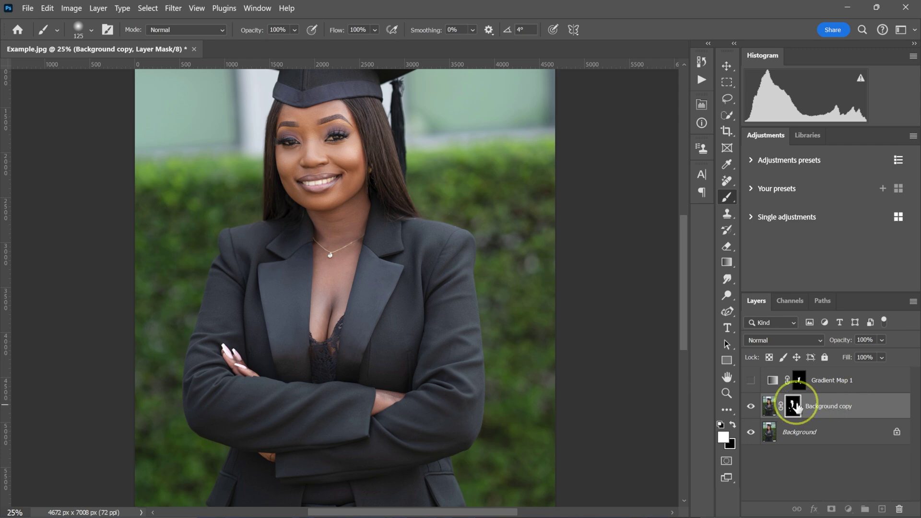
Replace the Gradient Map mask with a copy of the Background copy's skin mask, showing Gradient Map and hiding Background copy
drag(799, 411, 800, 382)
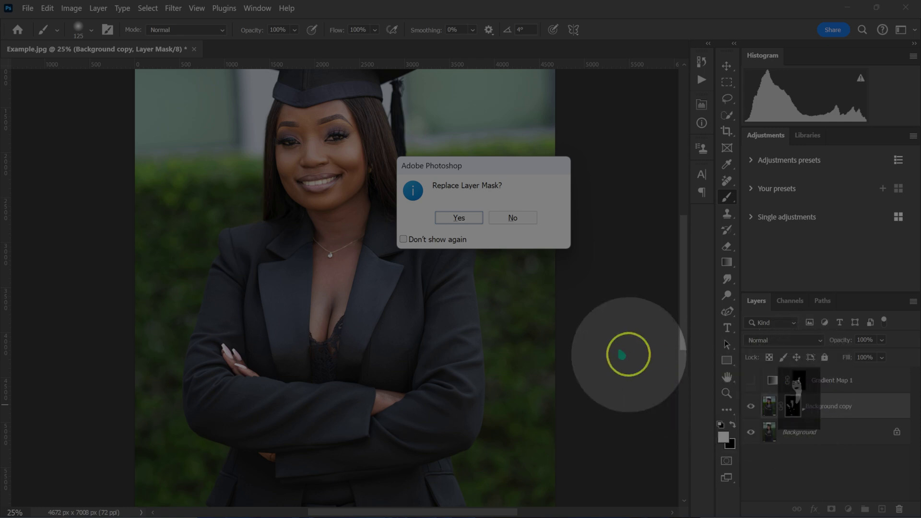
click(468, 217)
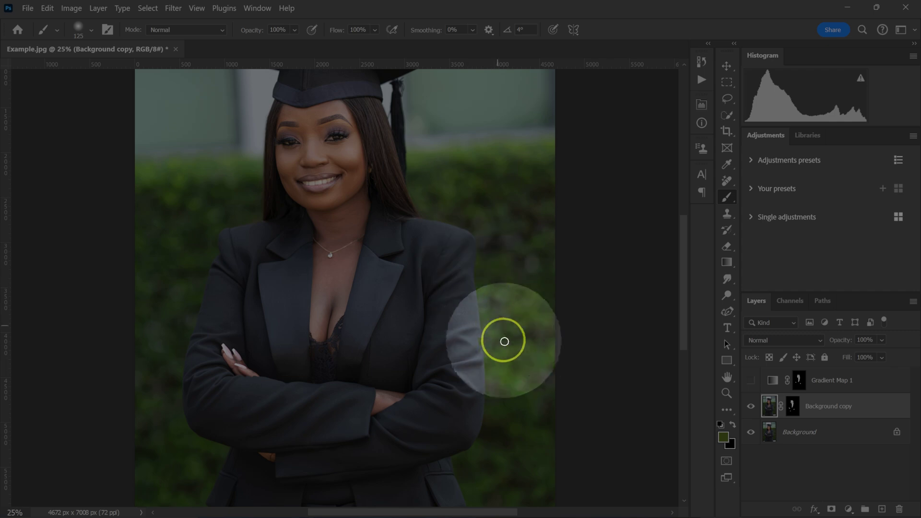
click(770, 383)
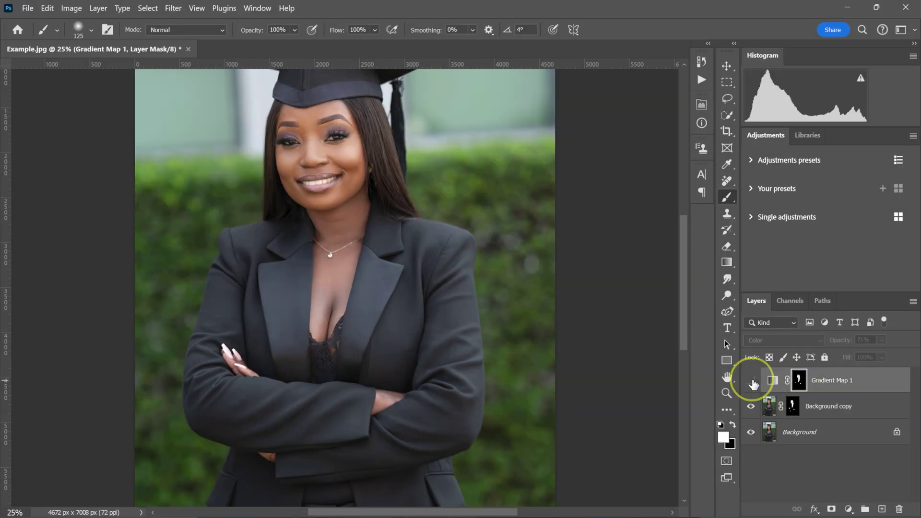
click(750, 380)
click(751, 406)
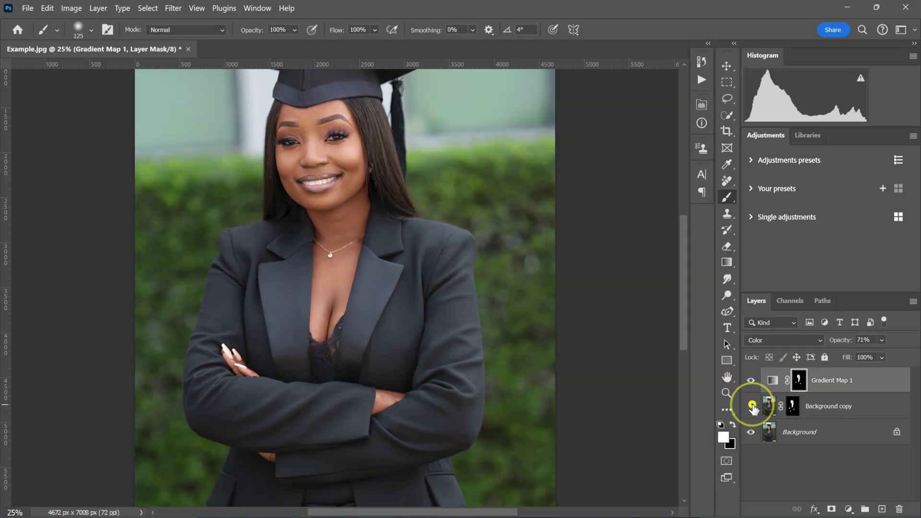
Paint over the face on the Gradient Map mask with a soft black 400 px brush to remove the effect there
key(z)
scroll(372, 304, up, 3)
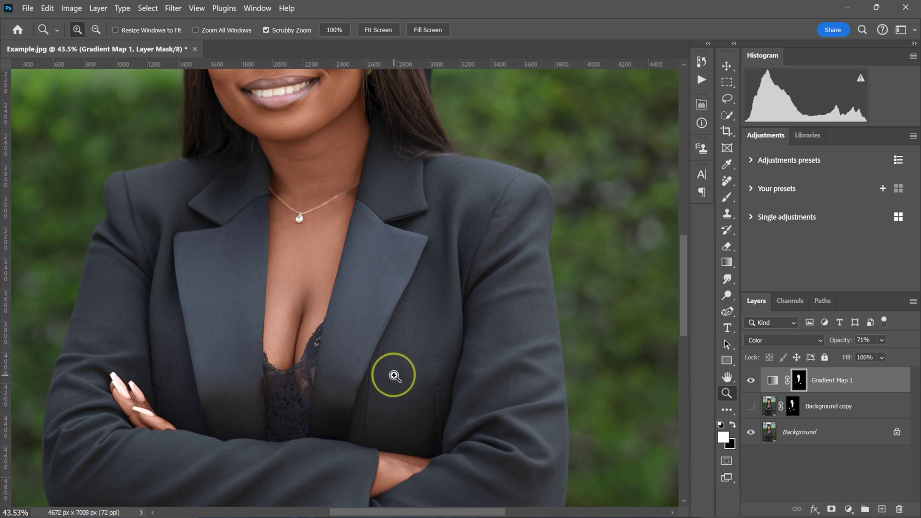
scroll(383, 398, up, 4)
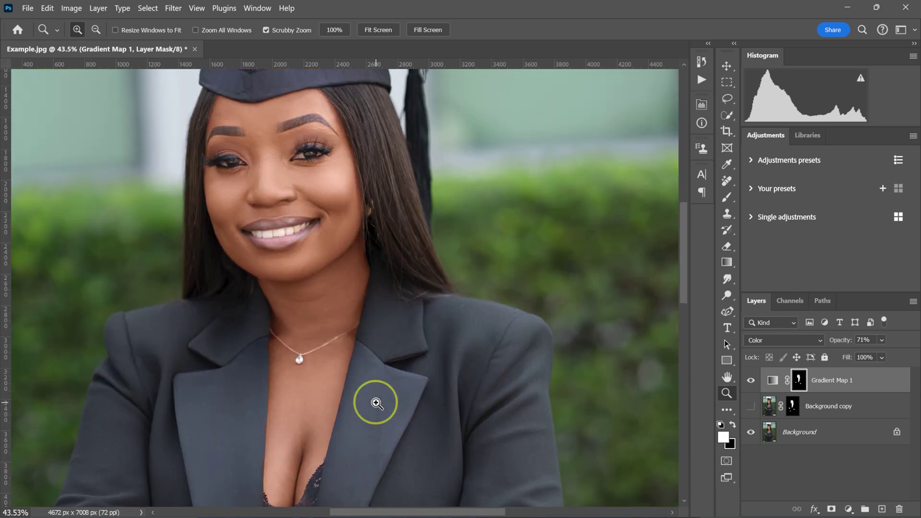
scroll(288, 461, down, 2)
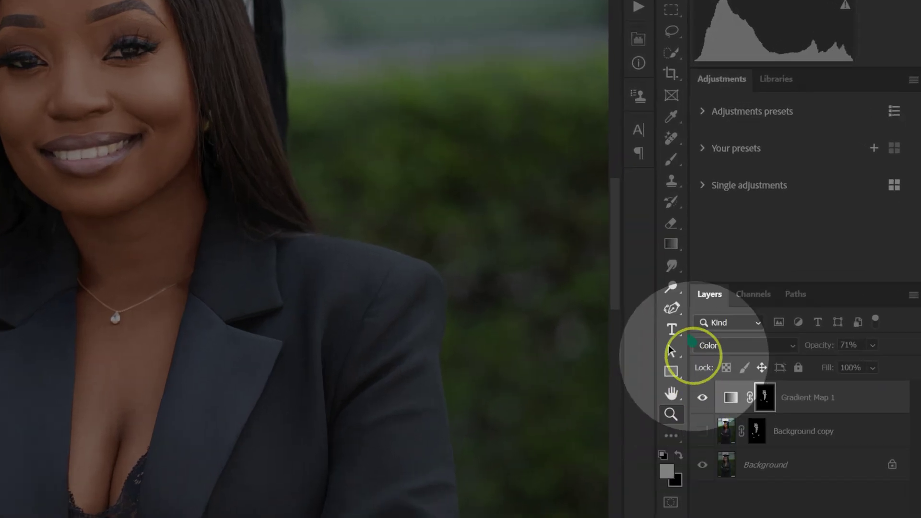
click(727, 213)
right_click(671, 158)
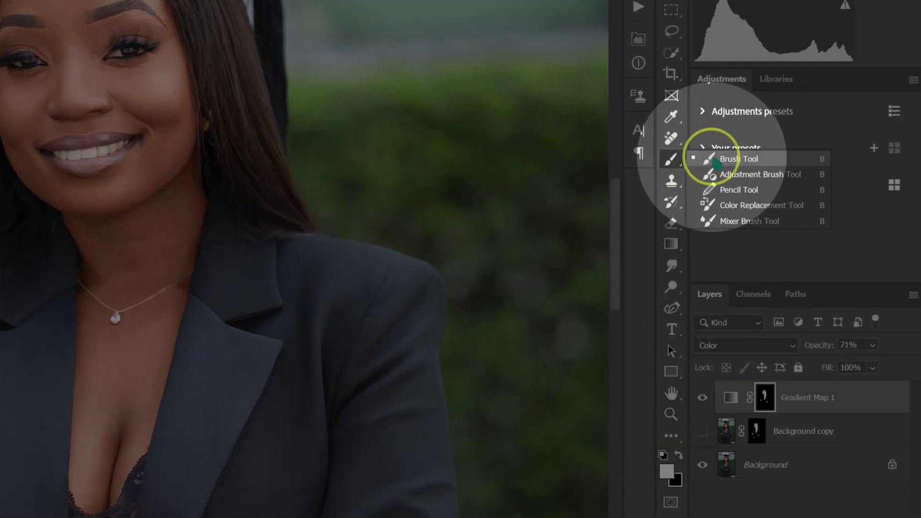
click(729, 154)
click(664, 471)
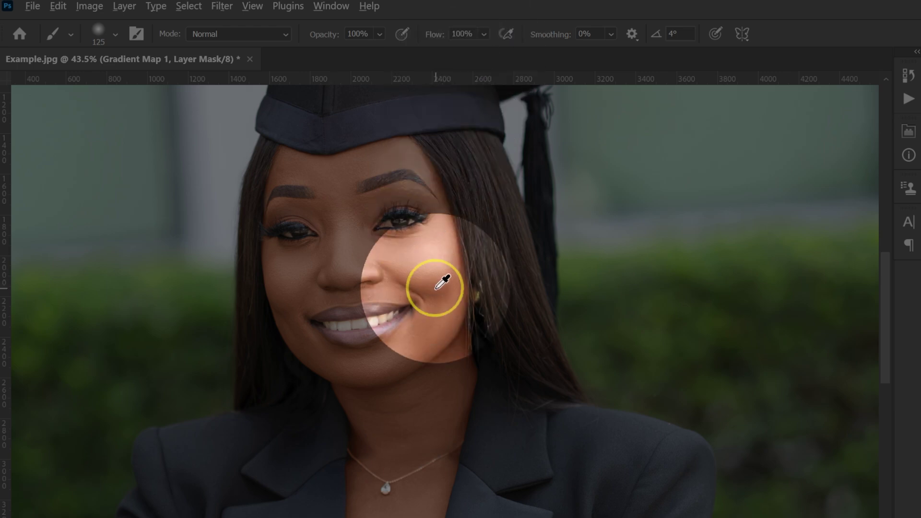
key(bracketright)
key(bracketright)
key(bracketright)
key(bracketright)
key(bracketright)
key(bracketright)
key(bracketright)
key(bracketright)
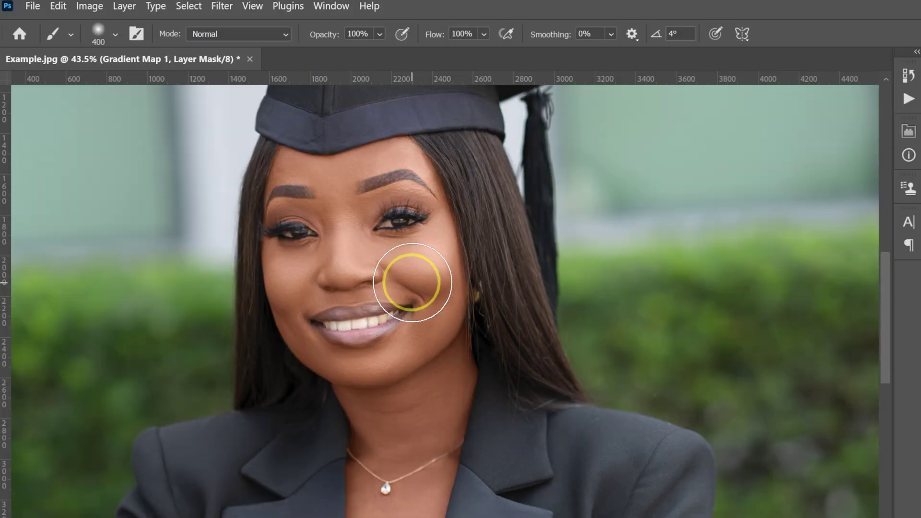
mouse_move(411, 277)
mouse_down()
mouse_move(421, 231)
mouse_move(351, 248)
mouse_move(343, 173)
mouse_move(272, 200)
mouse_up()
Clean up the face on the mask with the brush reduced to 200 px, and review the whole portrait with the layer toggled
key(bracketleft)
key(bracketleft)
key(bracketleft)
key(bracketleft)
key(bracketleft)
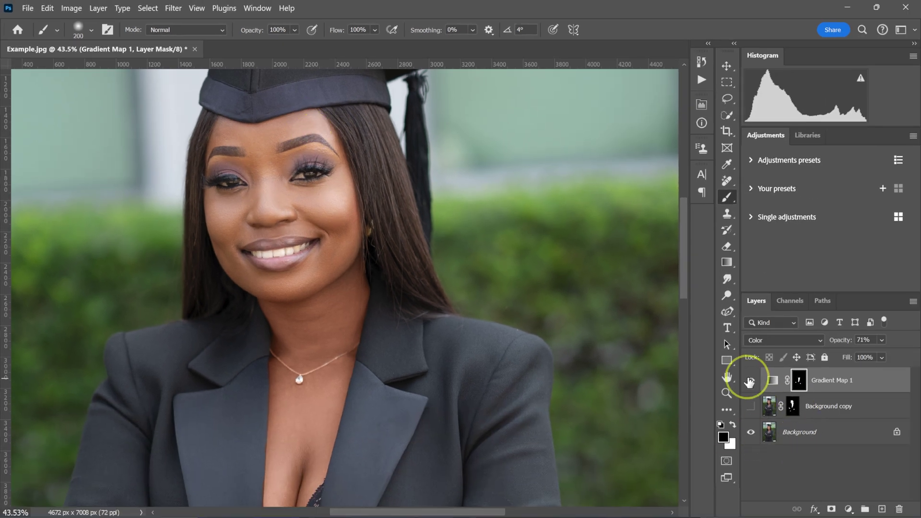
key(ctrl+0)
click(750, 380)
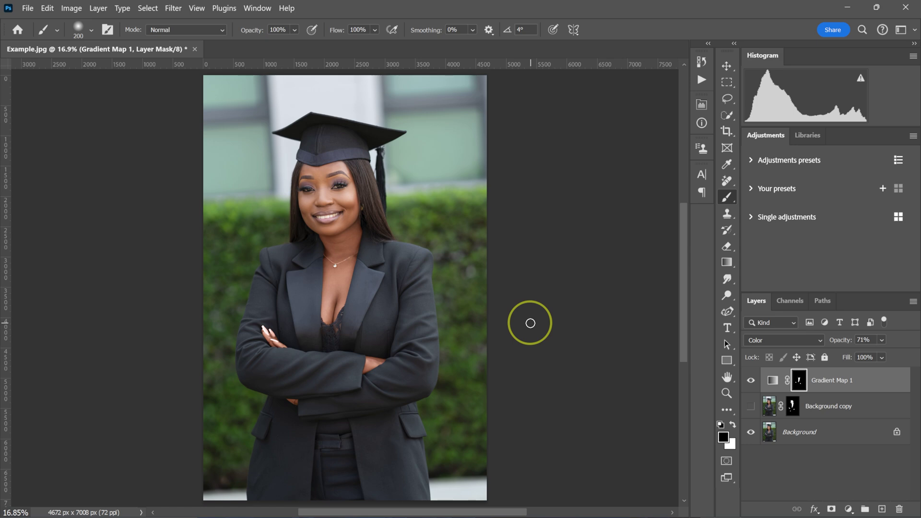
key(ctrl+plus)
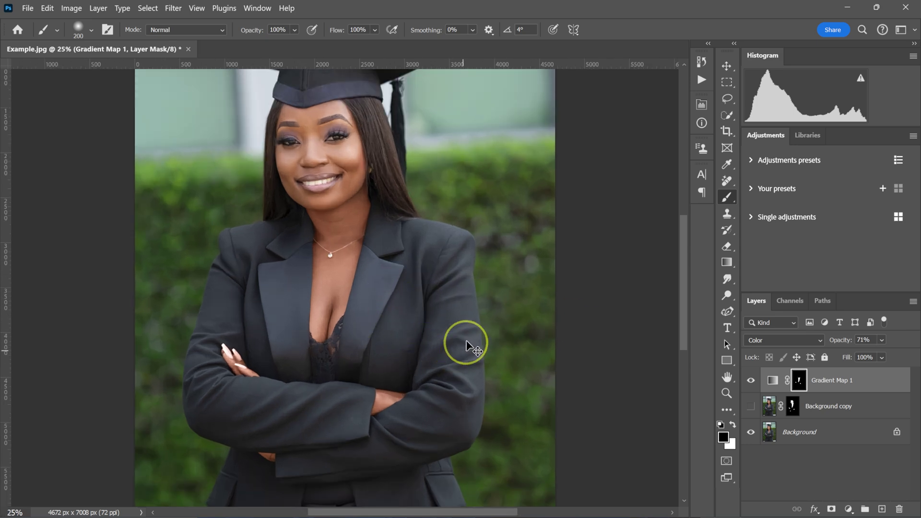
Display the Actions list and look through the available skin and beauty retouching actions
alt+click(563, 251)
click(701, 81)
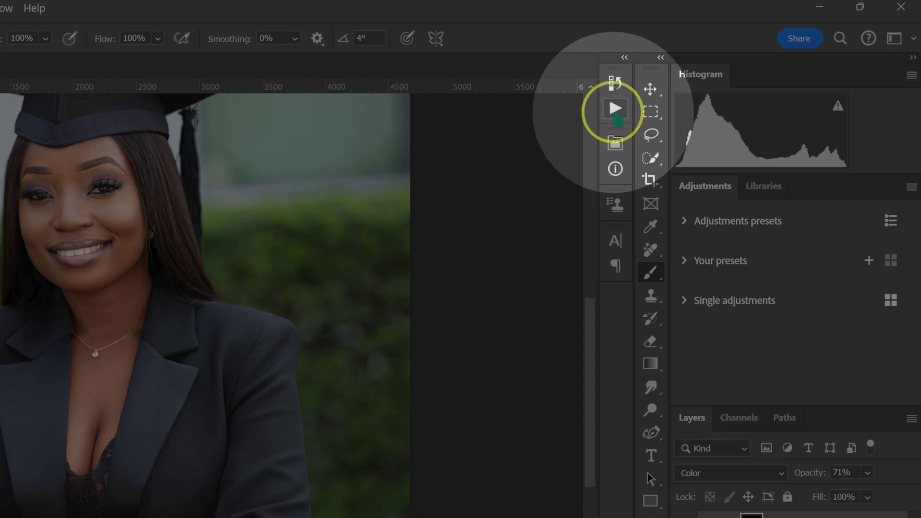
click(615, 110)
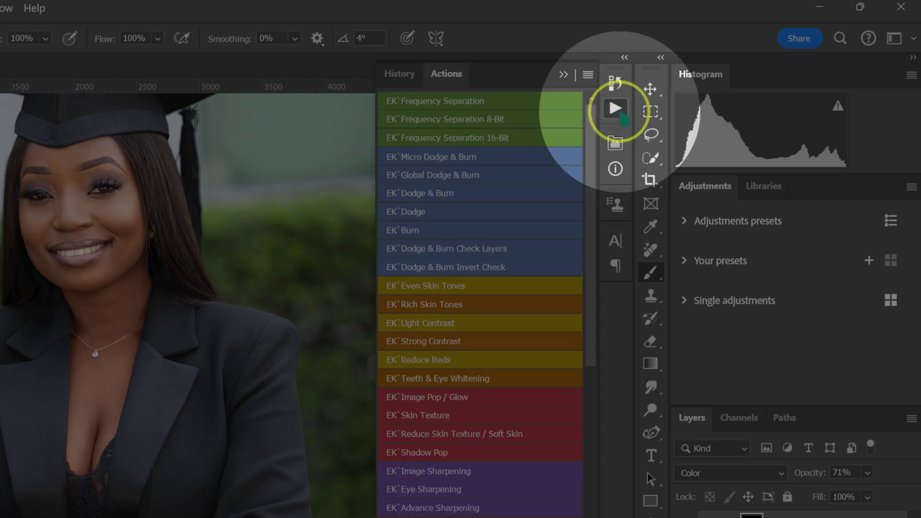
click(616, 110)
click(383, 10)
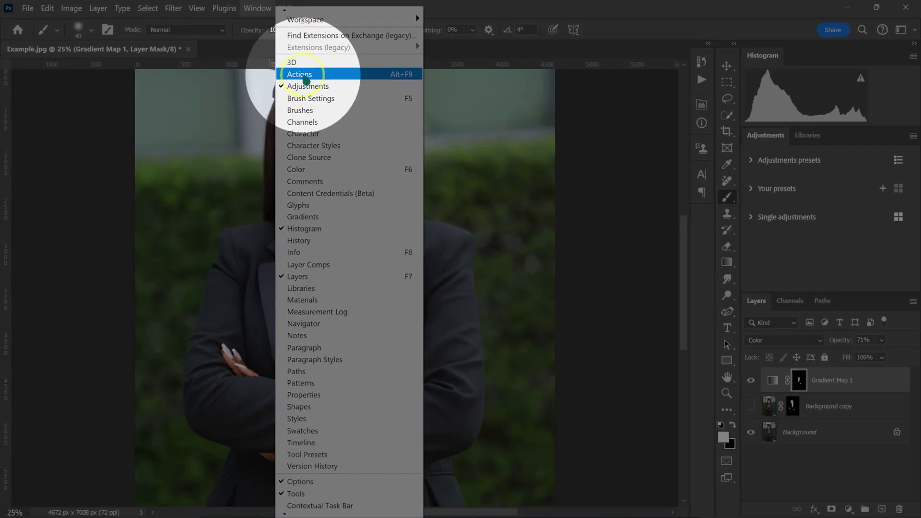
click(447, 110)
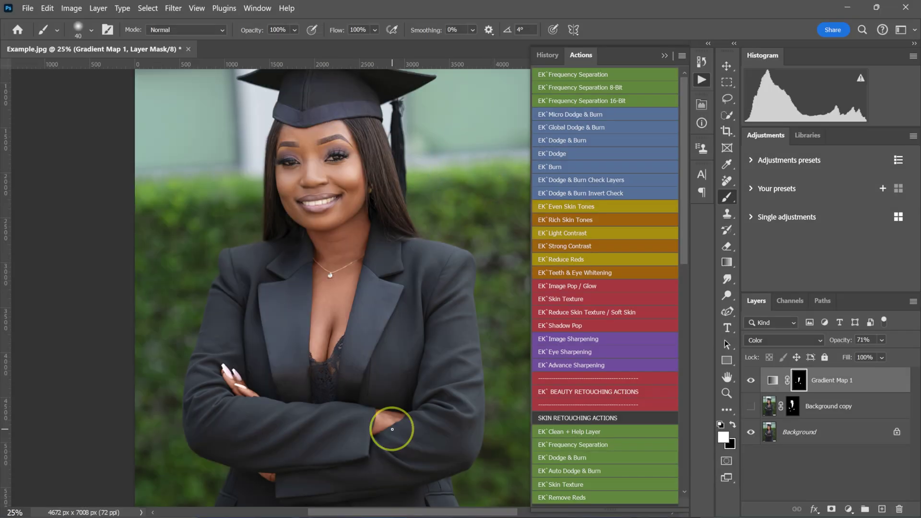
scroll(595, 286, down, 3)
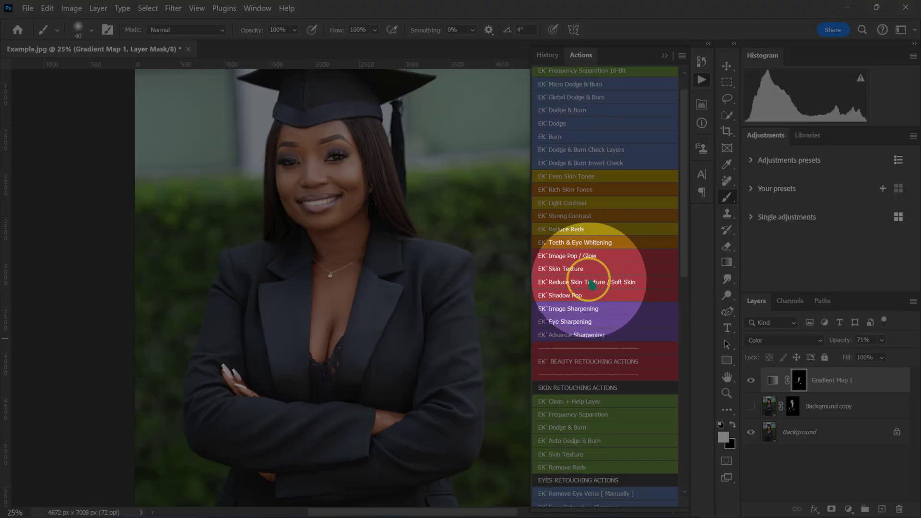
Run the EK Light - Medium - Dark Skin Tones action and expand the All Skin Tones - Gradients presets for its Gradient Map
scroll(594, 286, down, 15)
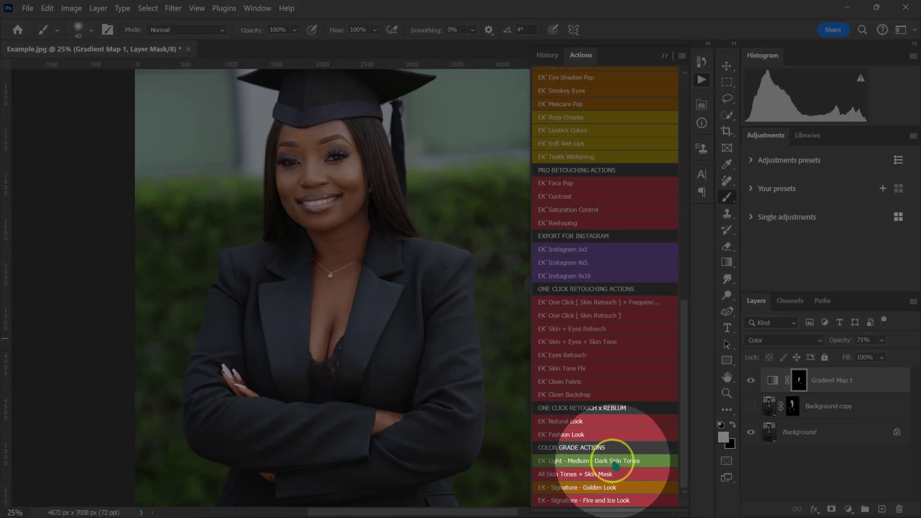
click(615, 461)
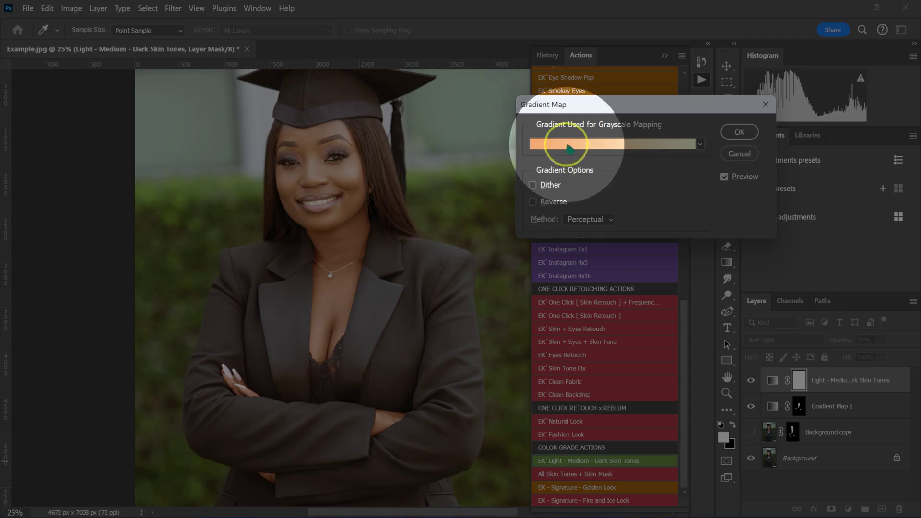
click(568, 147)
drag(508, 47, 489, 60)
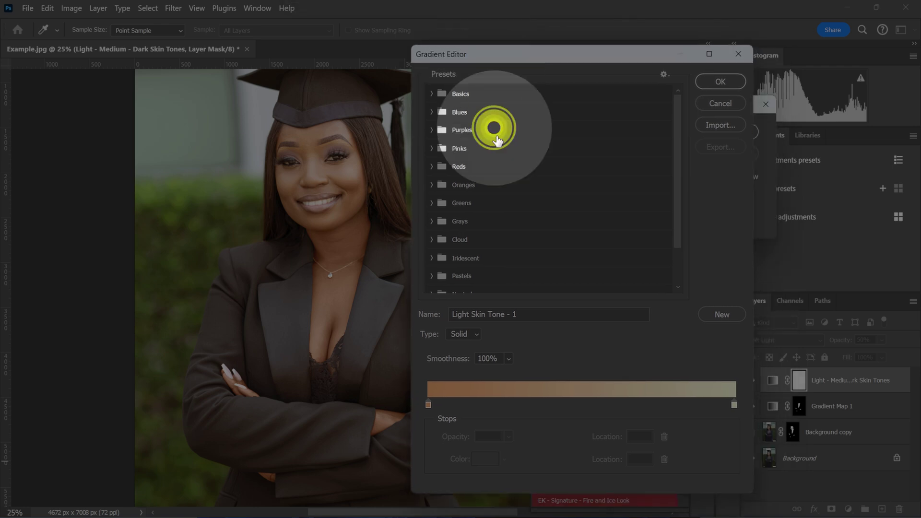
scroll(500, 170, down, 2)
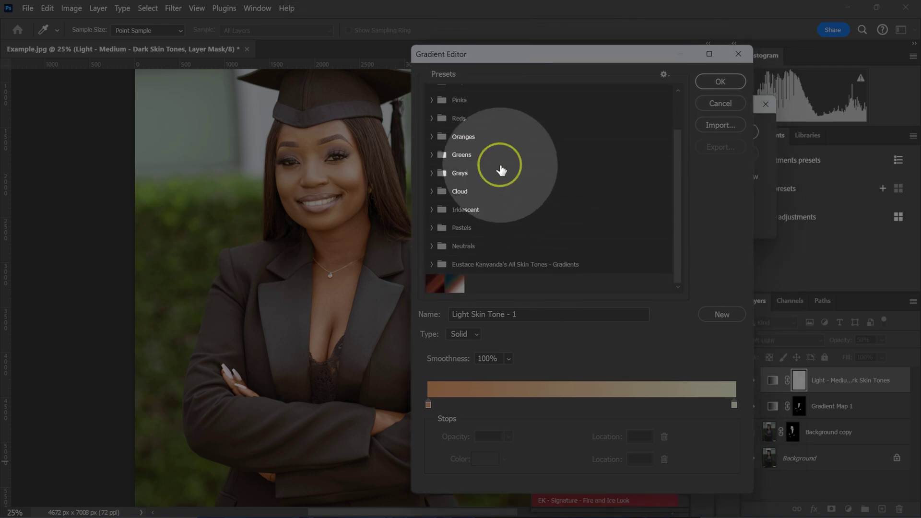
click(431, 282)
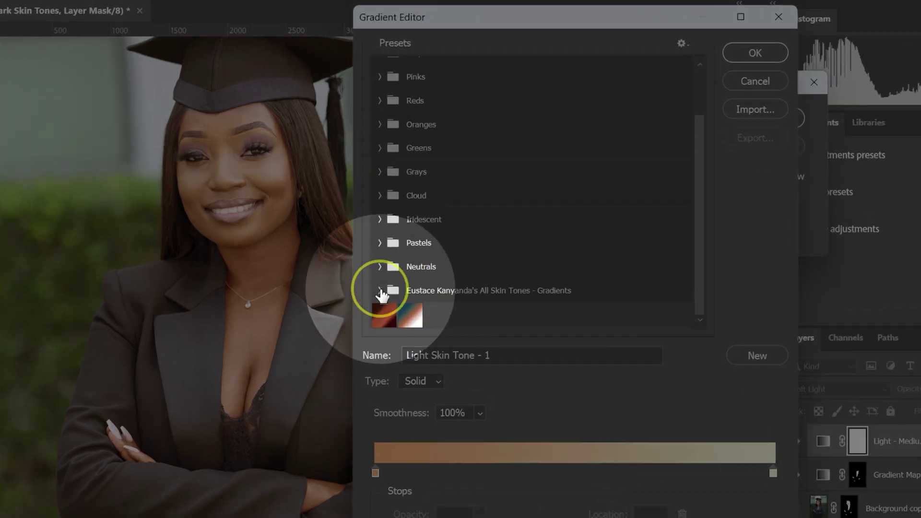
click(380, 291)
scroll(408, 272, down, 2)
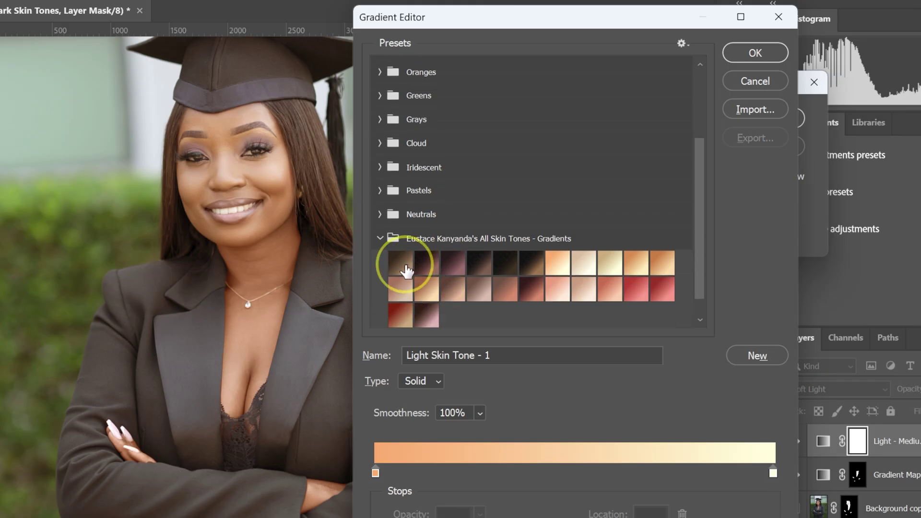
Preview the dark and light skin tone gradient presets on the portrait
click(406, 271)
click(427, 263)
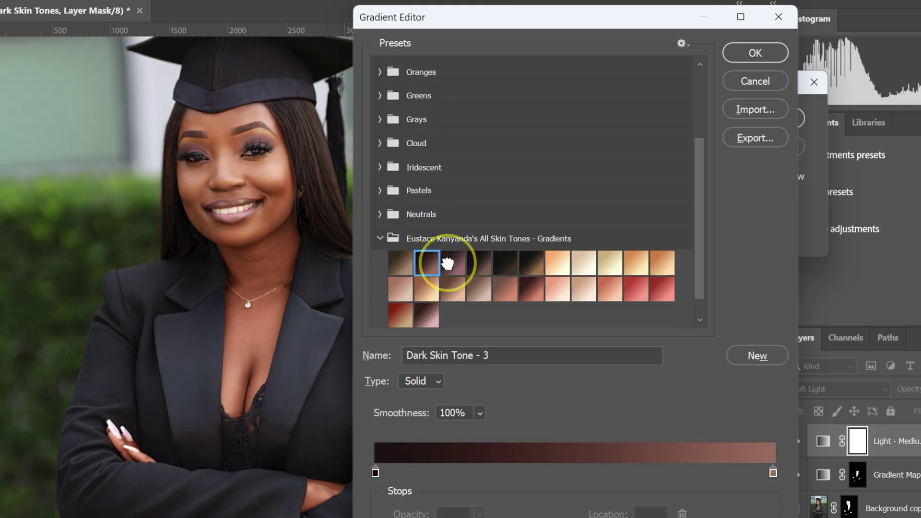
click(479, 263)
click(507, 263)
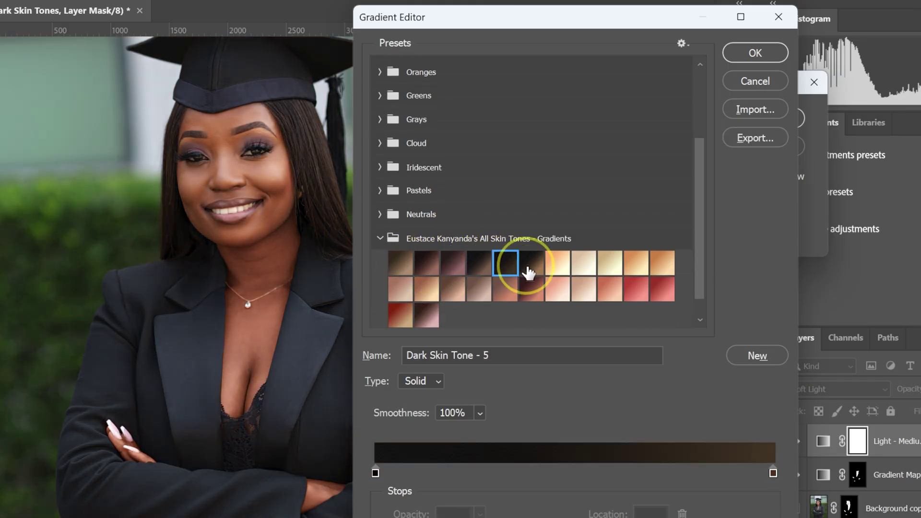
click(527, 271)
click(566, 267)
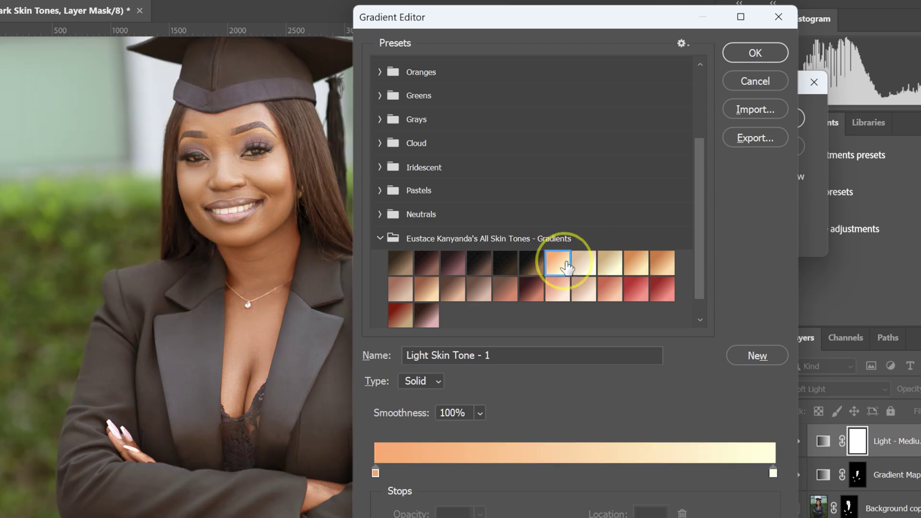
click(607, 263)
click(635, 263)
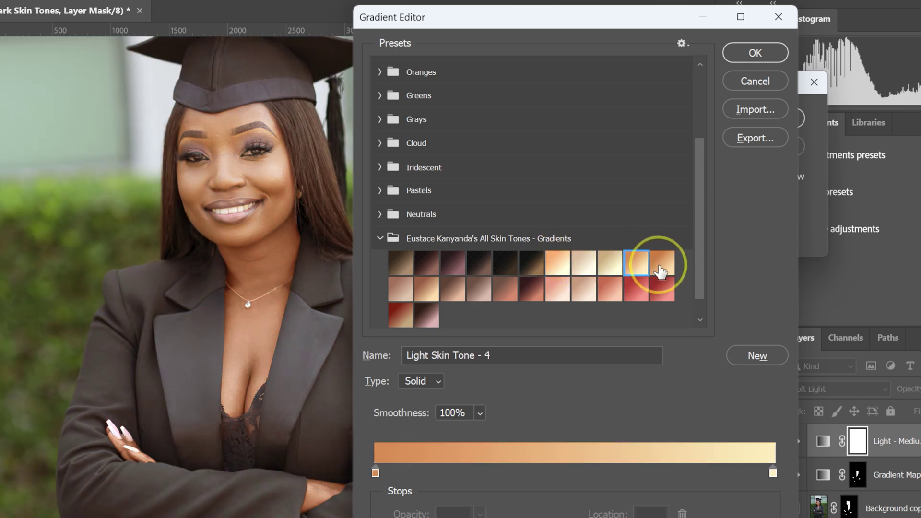
click(661, 263)
click(401, 289)
Preview the tan and peach skin tone gradient presets on the portrait
click(426, 290)
click(451, 288)
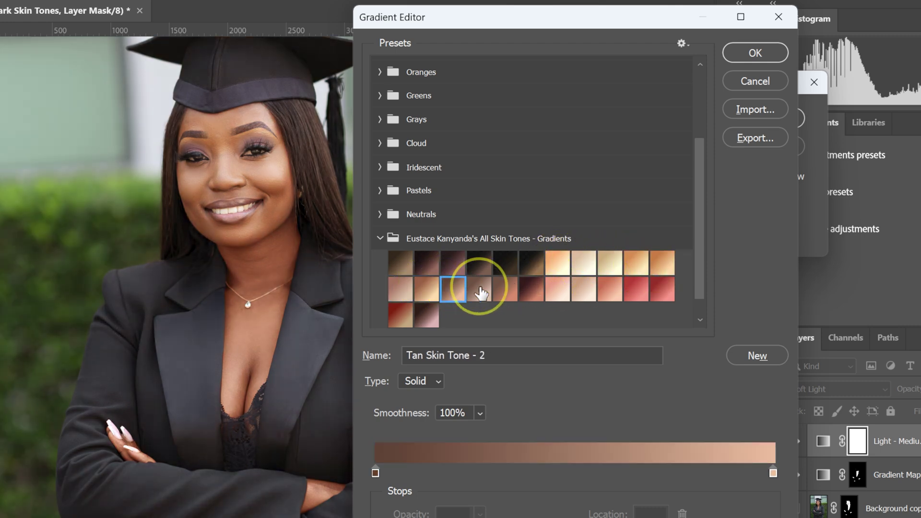
click(479, 290)
click(503, 290)
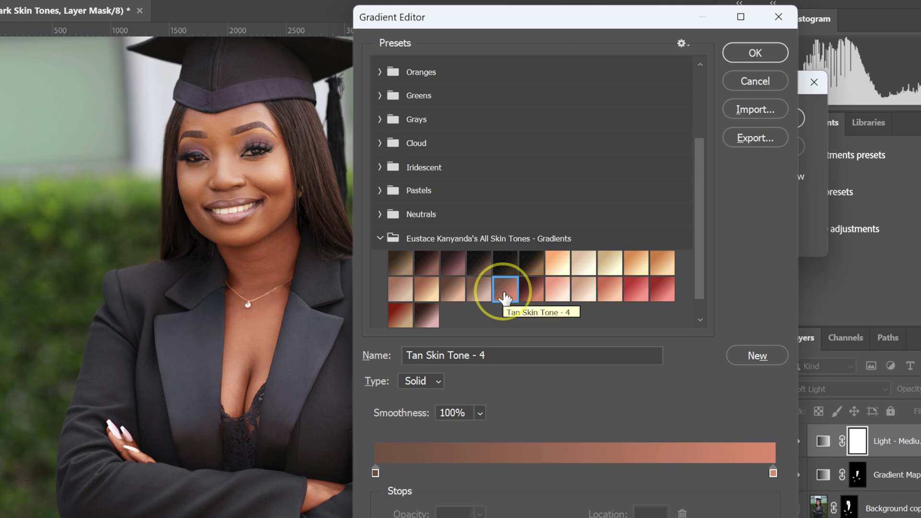
click(454, 289)
click(480, 290)
click(505, 289)
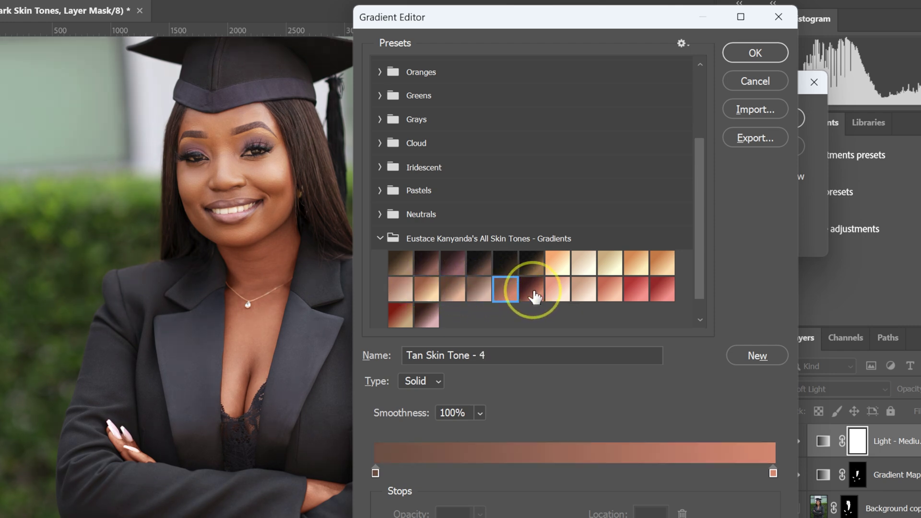
click(532, 294)
click(558, 287)
click(584, 292)
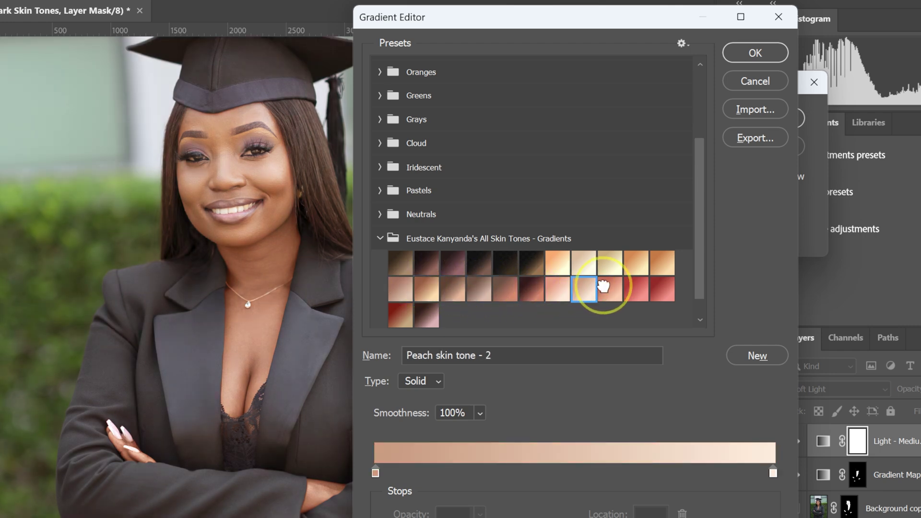
click(610, 289)
click(636, 289)
click(662, 289)
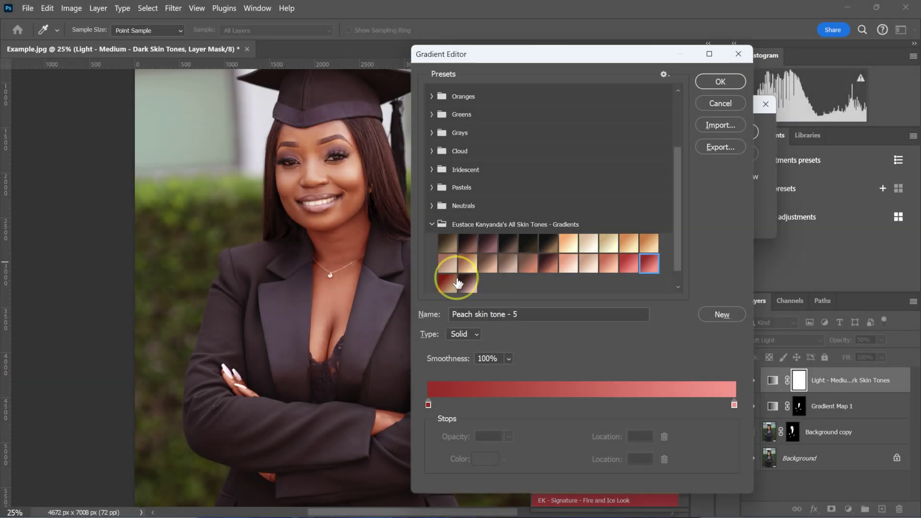
Apply the Tan Skin Tone - 4 gradient to finish the skin tones action, and hide the Actions list
click(525, 261)
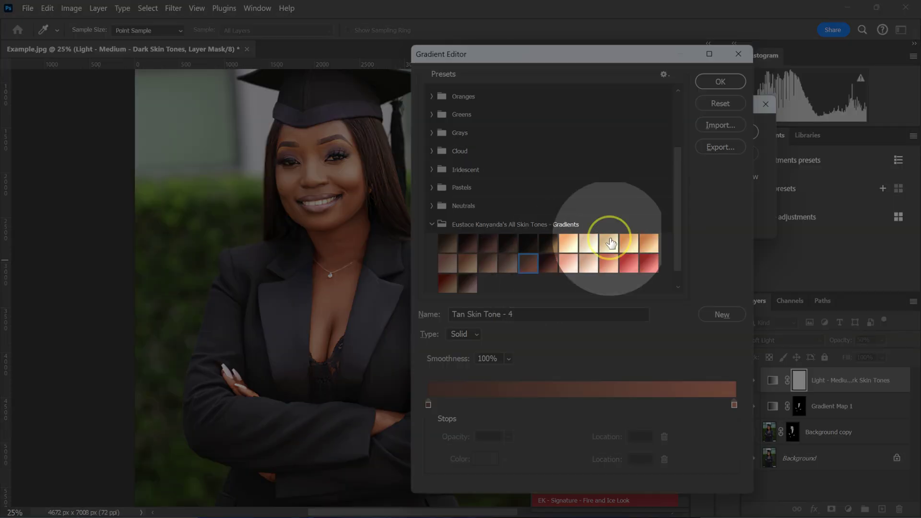
click(717, 82)
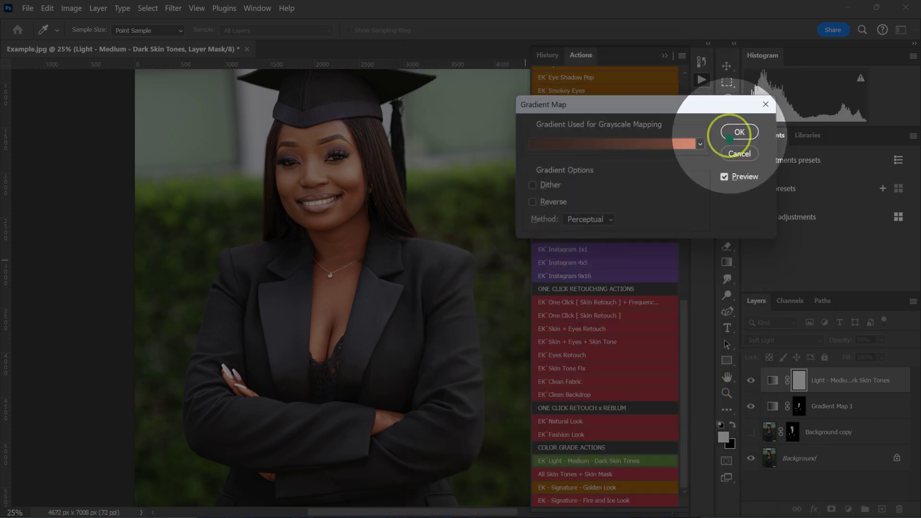
click(735, 135)
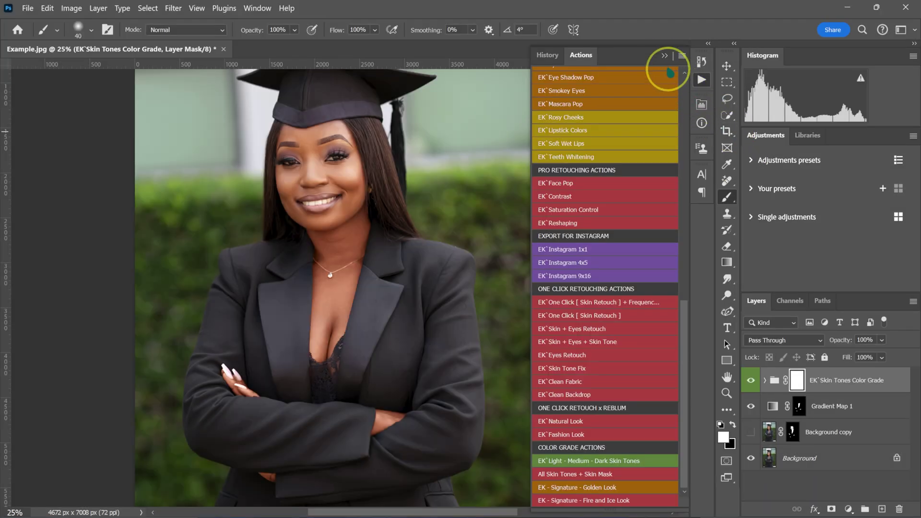
click(664, 56)
Replace the EK Skin Tones Color Grade group's mask with a copy of the Background copy's skin mask, and compare with the group toggled
click(799, 407)
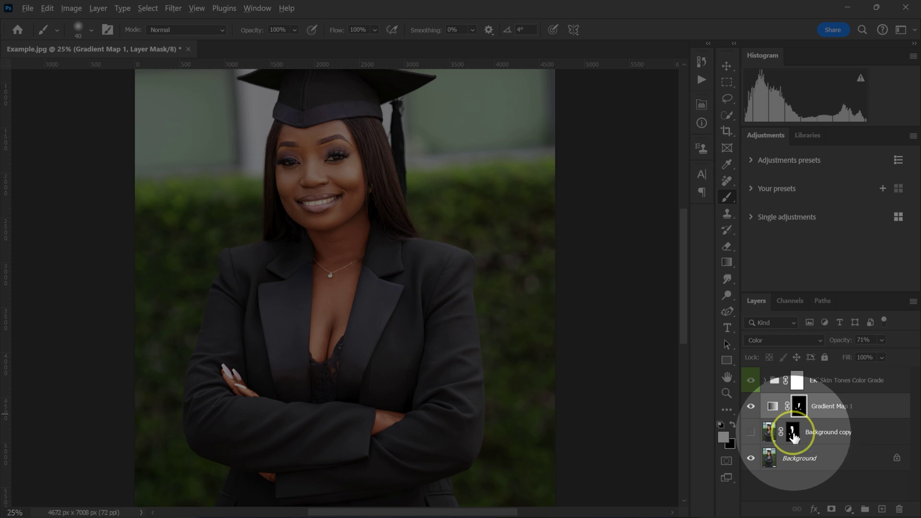
drag(794, 437, 797, 382)
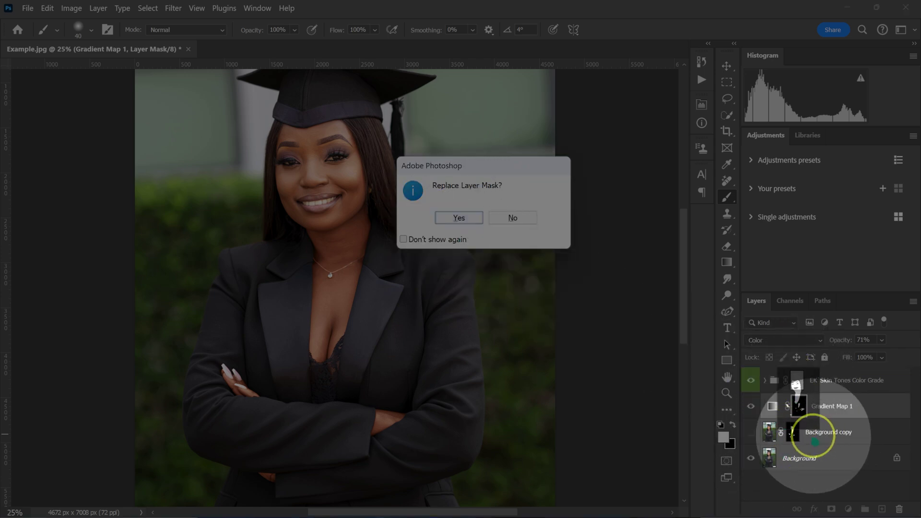
click(459, 217)
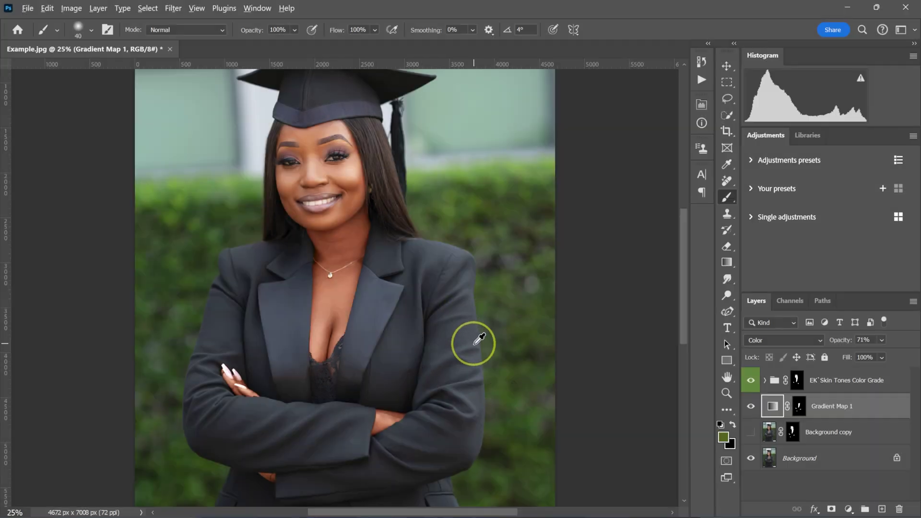
click(750, 381)
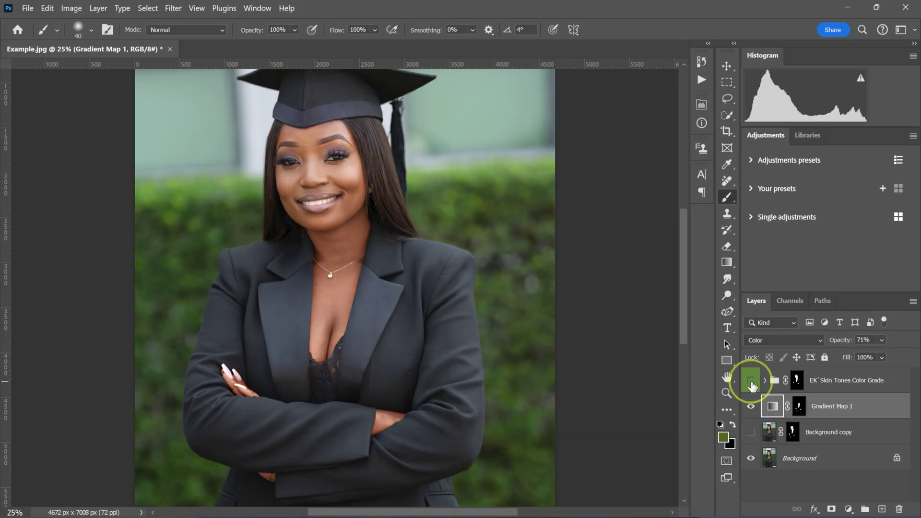
click(751, 381)
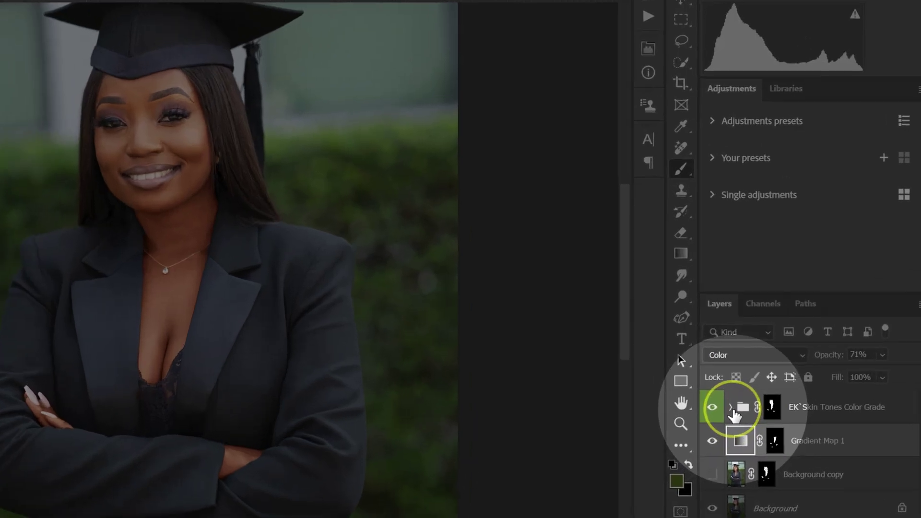
Open the gradient of the color grade group's Light - Medium - Dark Skin Tones layer and expand the All Skin Tones - Gradients presets
click(732, 408)
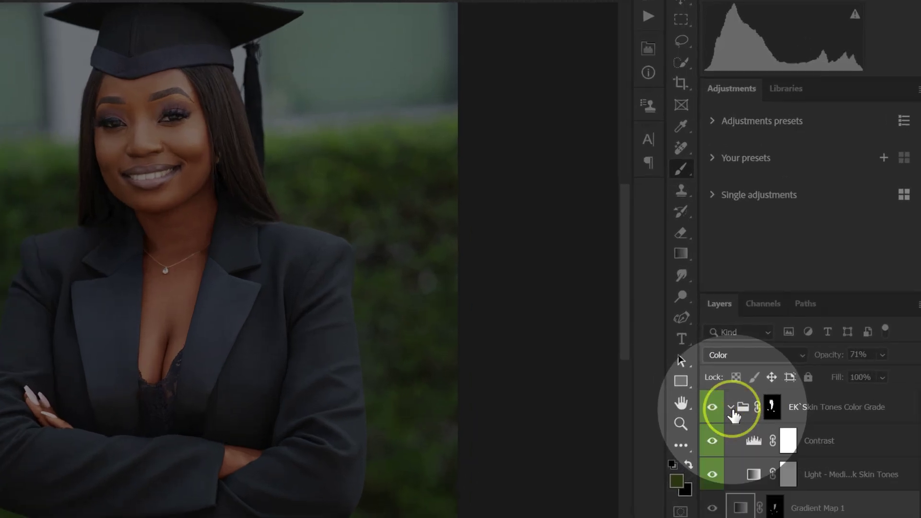
click(753, 475)
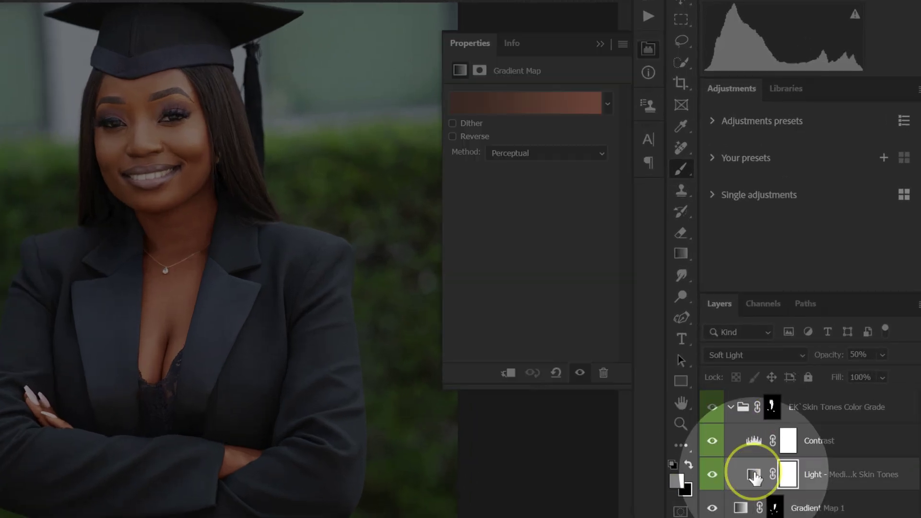
click(501, 100)
scroll(339, 228, down, 3)
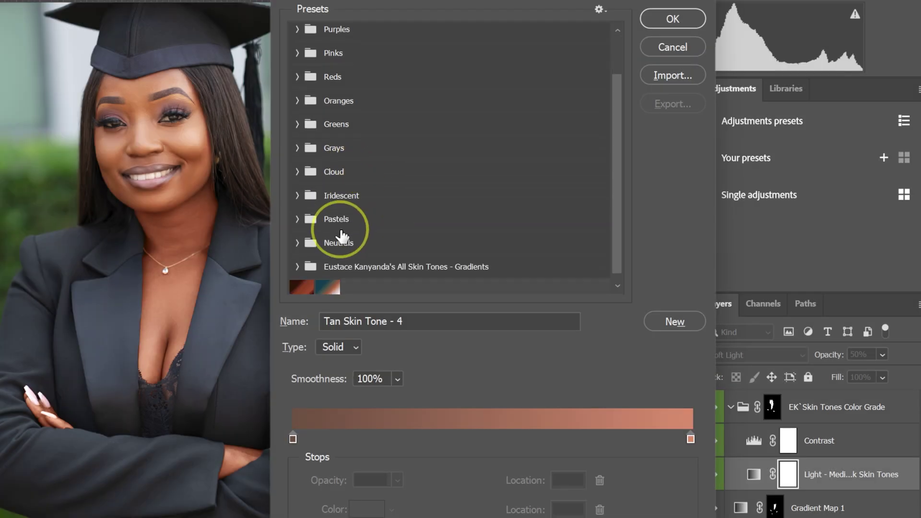
click(298, 258)
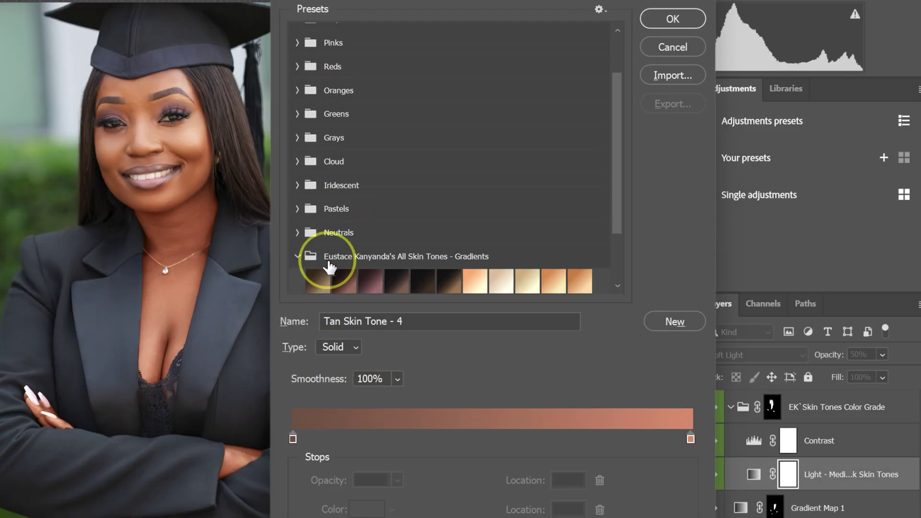
scroll(319, 263, down, 2)
Preview several dark skin tone presets and Tan Skin Tone - 1 on the masked skin
click(318, 247)
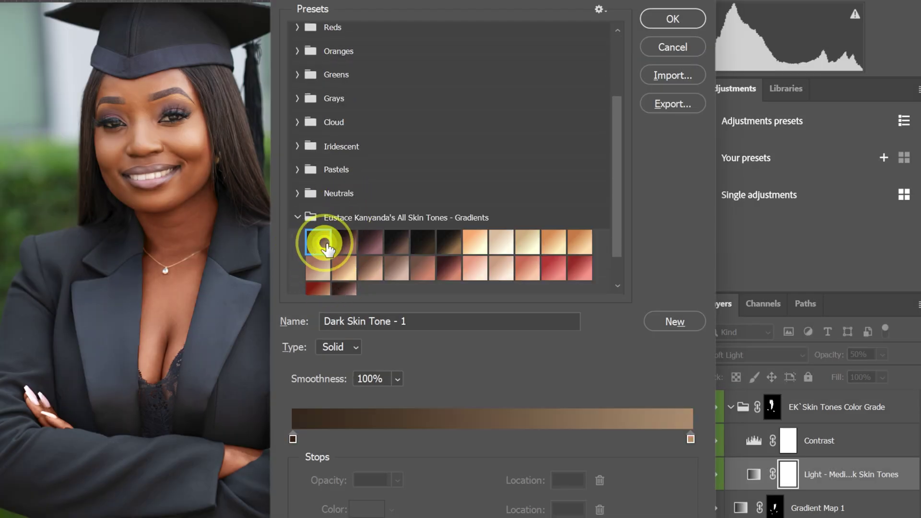
click(344, 245)
click(370, 245)
click(397, 244)
click(423, 245)
click(341, 265)
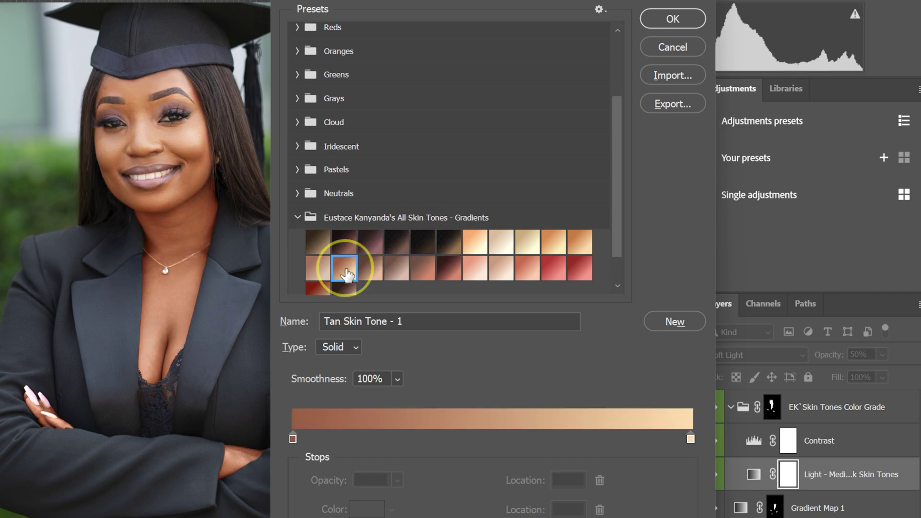
Apply the Light Skin Tone - 6 gradient to the Light - Medium - Dark Skin Tones layer and hide its properties
click(317, 266)
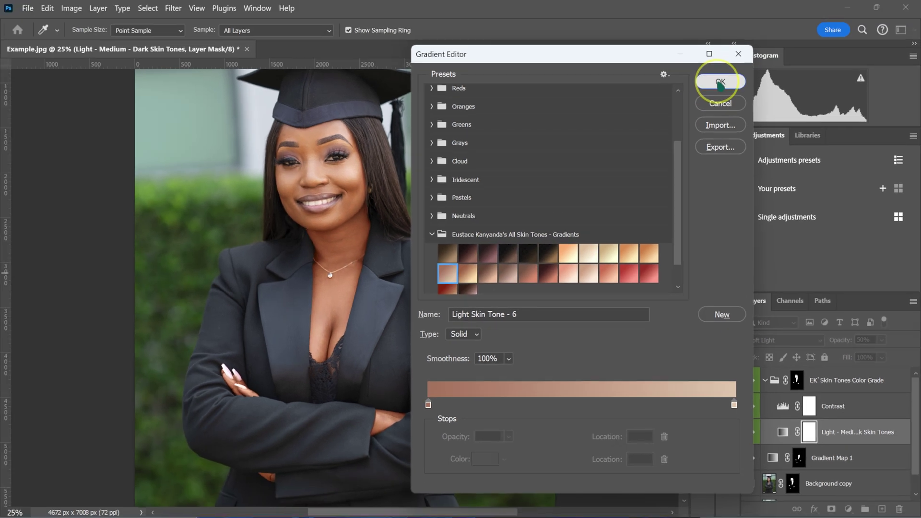
click(671, 19)
click(600, 45)
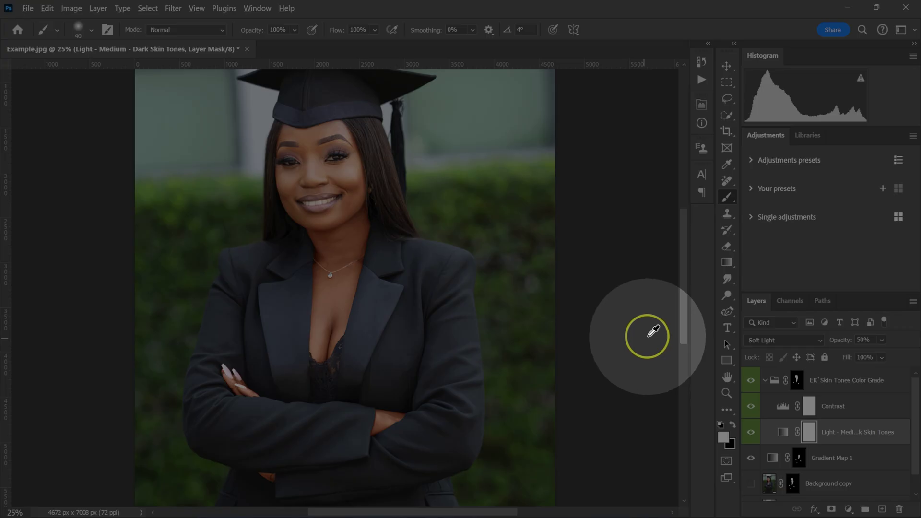
Collapse the EK Skin Tones Color Grade group, set its opacity to 65%, and compare the portrait with the original Background
click(765, 380)
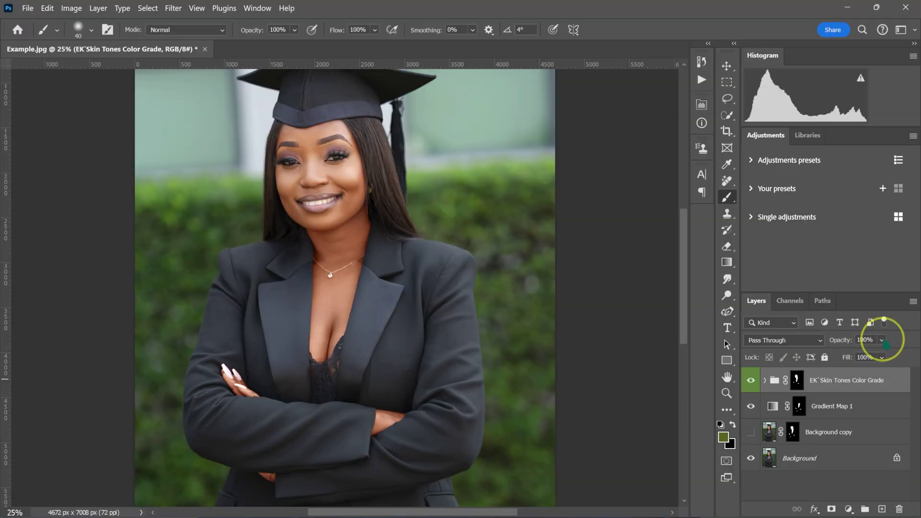
click(882, 339)
drag(912, 354, 889, 354)
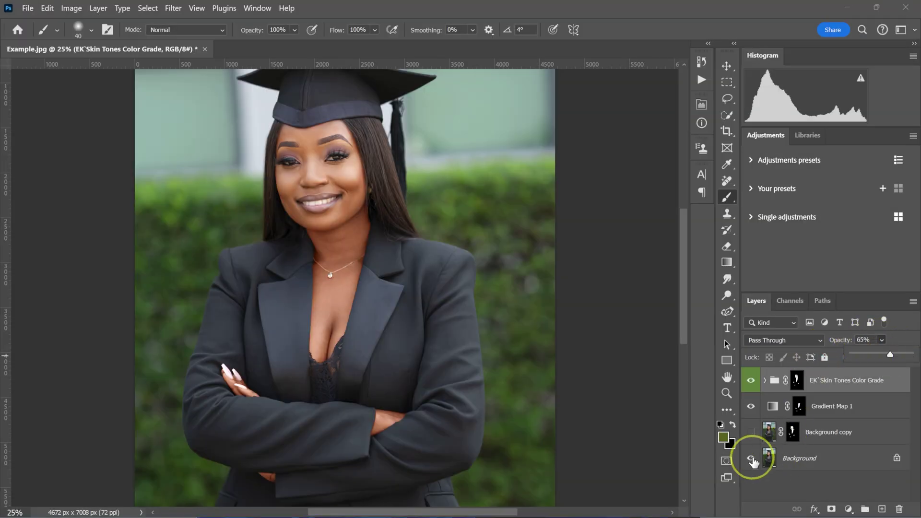
alt+click(751, 458)
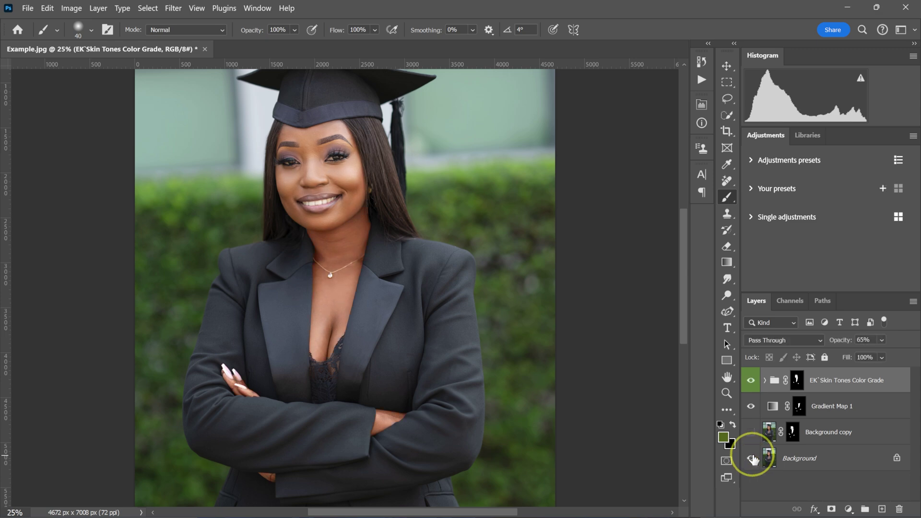
alt+click(751, 458)
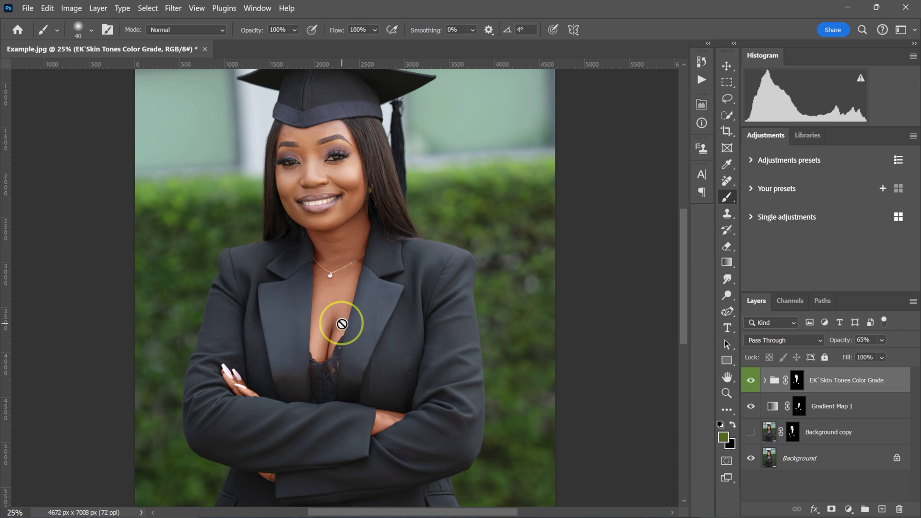
Run the EK`Eyebrows Darken action from the beauty retouching set and paint its effect onto the eyebrows
scroll(318, 288, up, 1)
scroll(319, 287, up, 3)
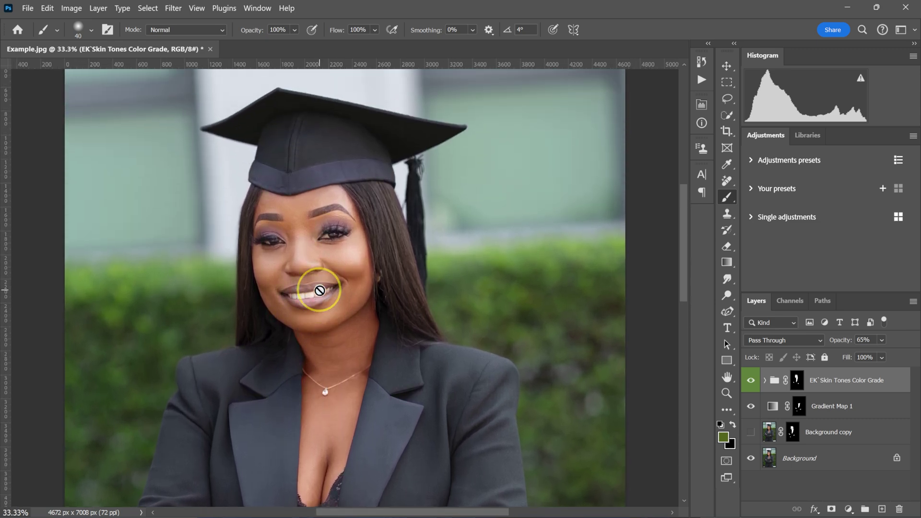
scroll(312, 327, down, 1)
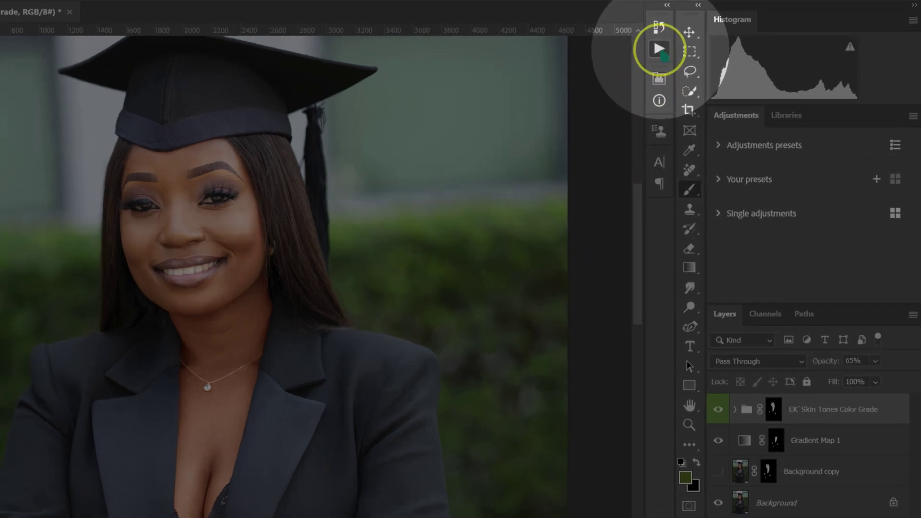
click(658, 49)
scroll(515, 317, up, 5)
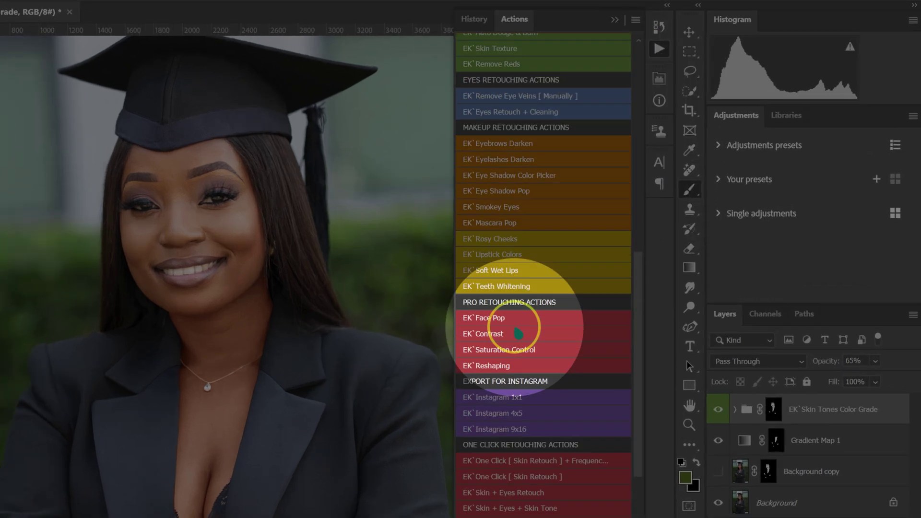
scroll(518, 333, up, 3)
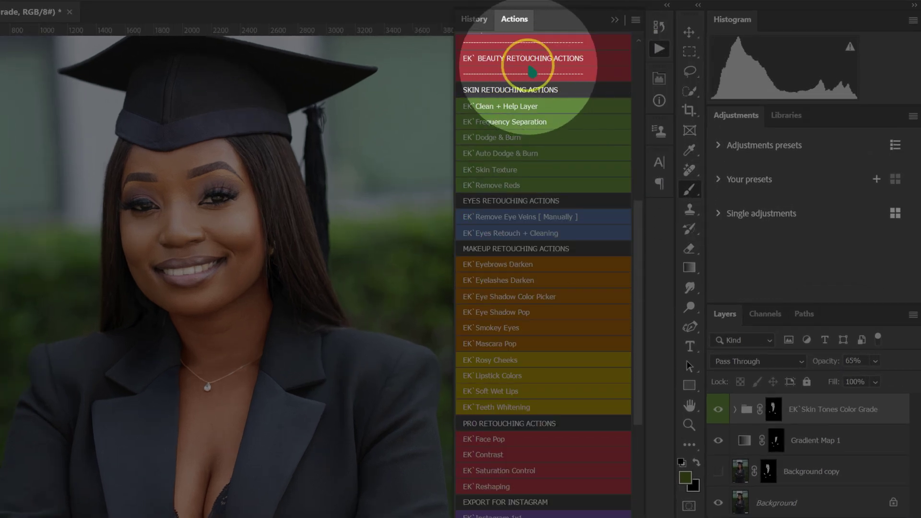
click(508, 269)
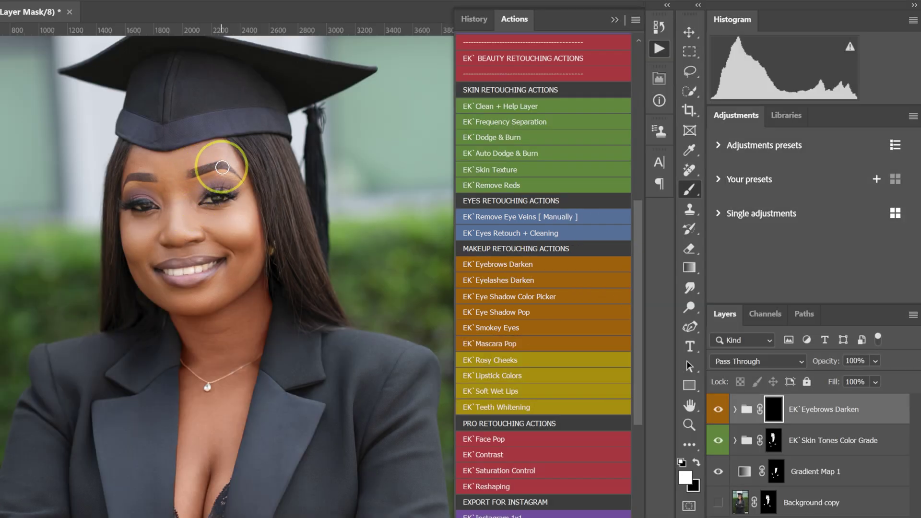
drag(155, 178, 132, 178)
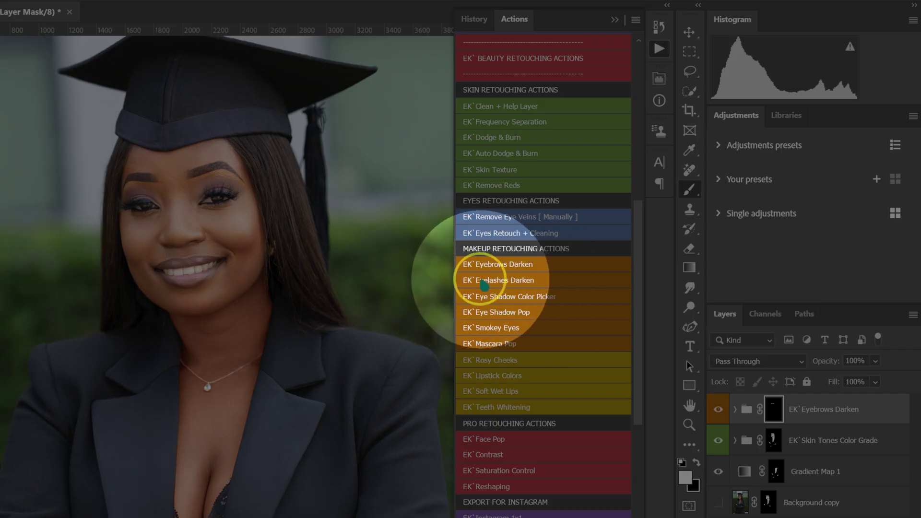
Run EK`Eyelashes Darken and paint it over the lashes, and run EK`Eye Shadow Pop and paint it on both eyelids
click(495, 286)
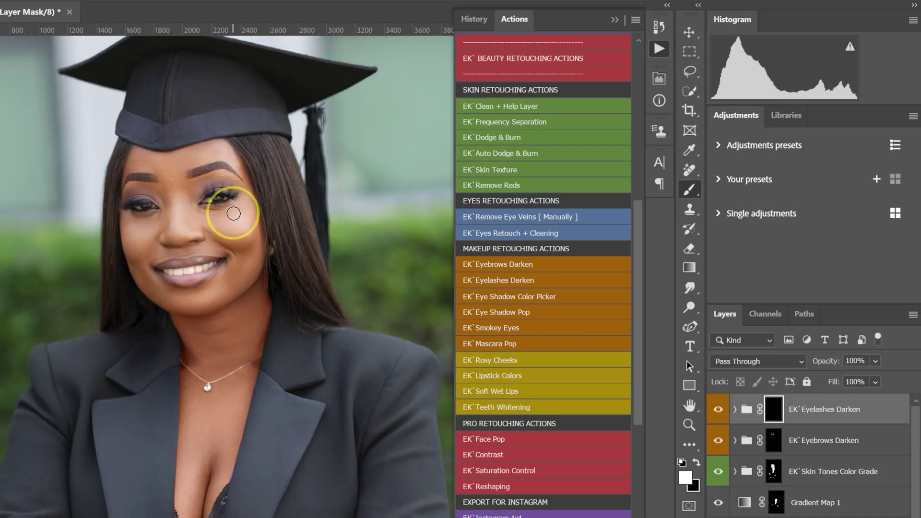
mouse_move(225, 188)
mouse_down()
mouse_move(216, 185)
mouse_move(230, 195)
mouse_move(122, 204)
mouse_up()
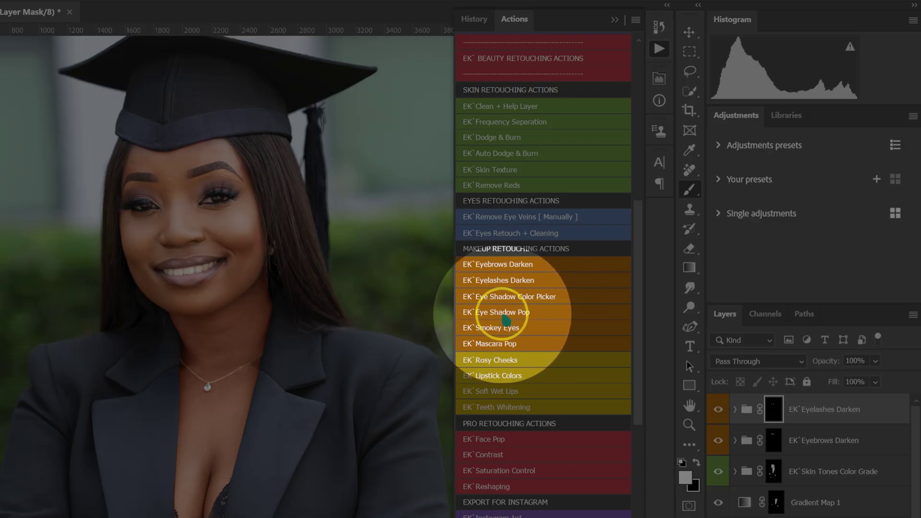
click(497, 314)
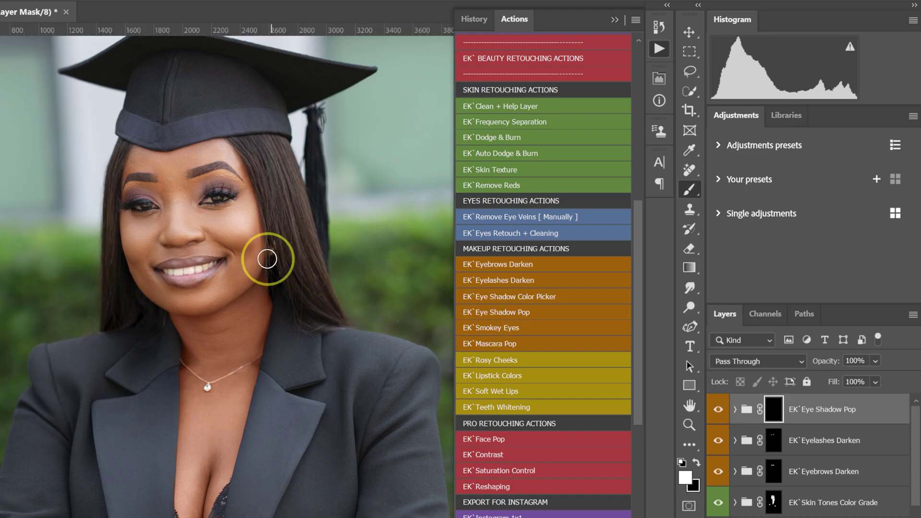
mouse_move(242, 182)
mouse_down()
mouse_move(200, 187)
mouse_move(233, 188)
mouse_up()
mouse_move(158, 188)
mouse_down()
mouse_move(144, 206)
mouse_move(135, 192)
mouse_up()
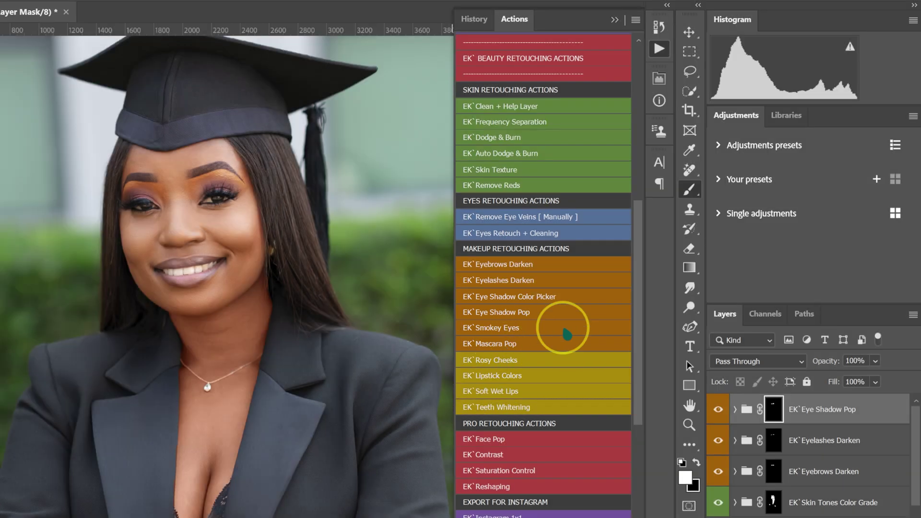
Run EK`Mascara Pop, apply the lashes to both eyes, and lower the group's opacity to 35%
click(507, 349)
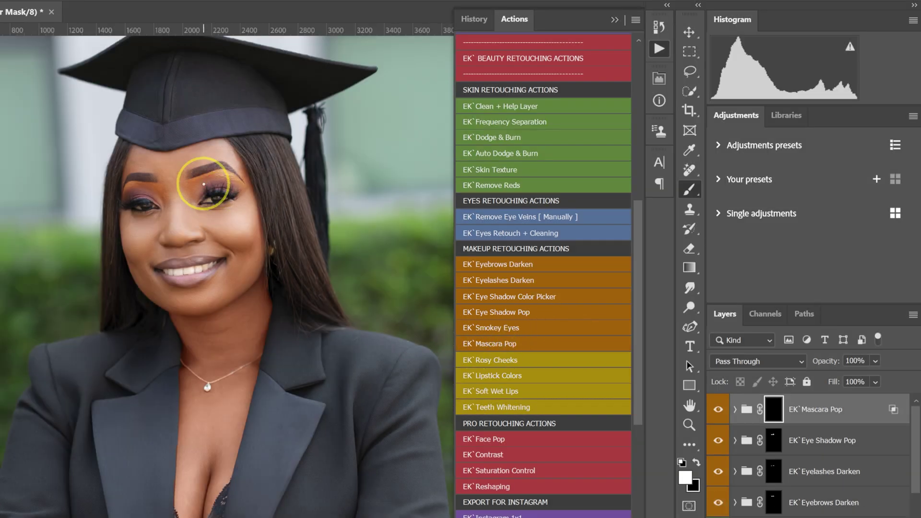
mouse_move(222, 191)
mouse_down()
mouse_move(235, 192)
mouse_move(219, 196)
mouse_up()
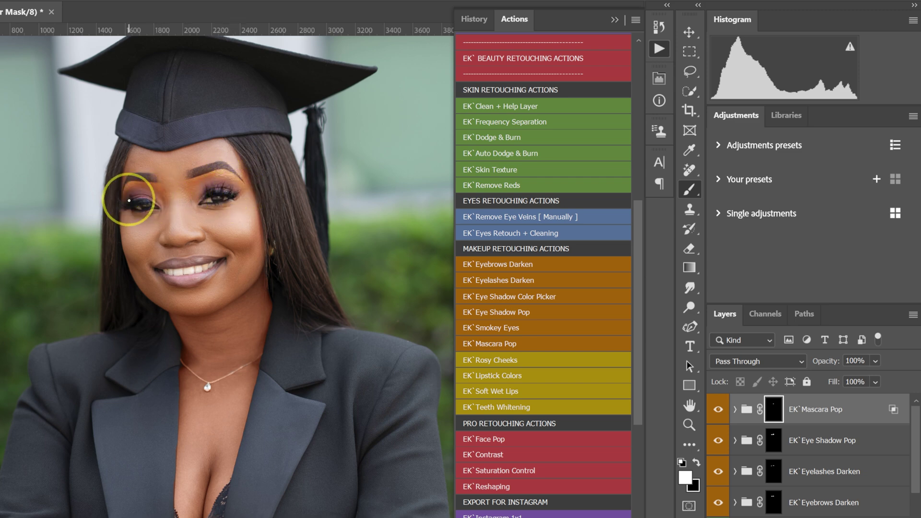
drag(129, 201, 150, 200)
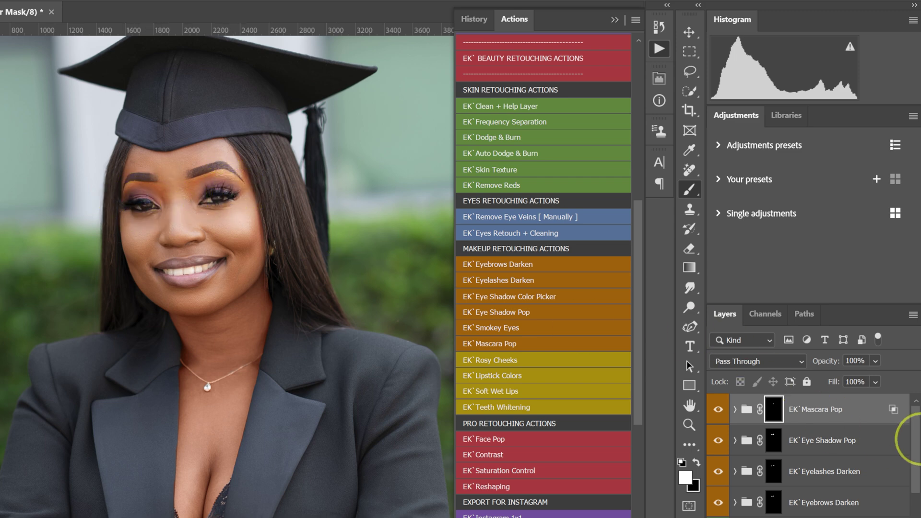
click(875, 361)
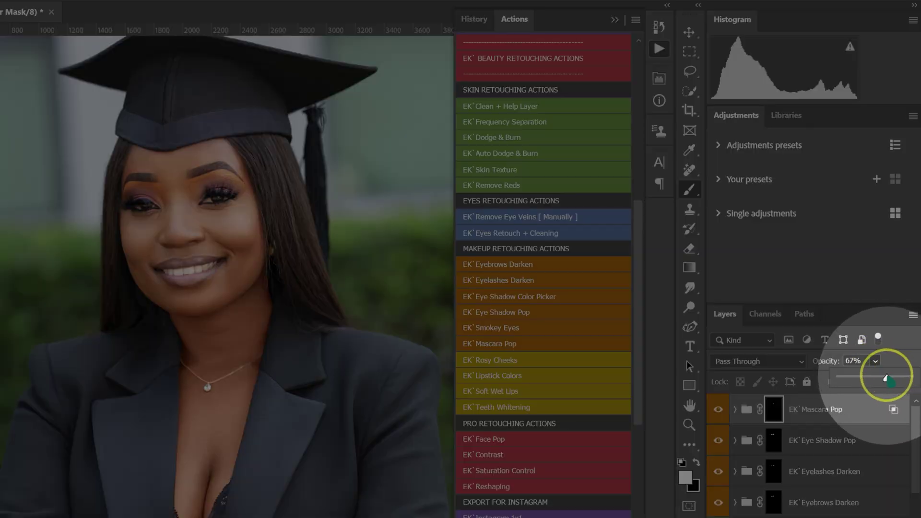
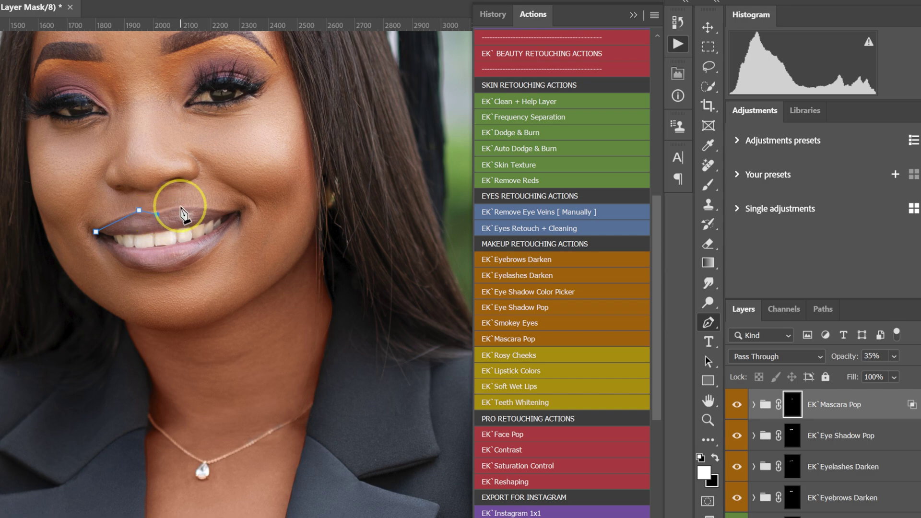
Trace a closed Pen tool path around the outer edge of the lips
click(238, 211)
click(197, 260)
click(147, 272)
click(95, 231)
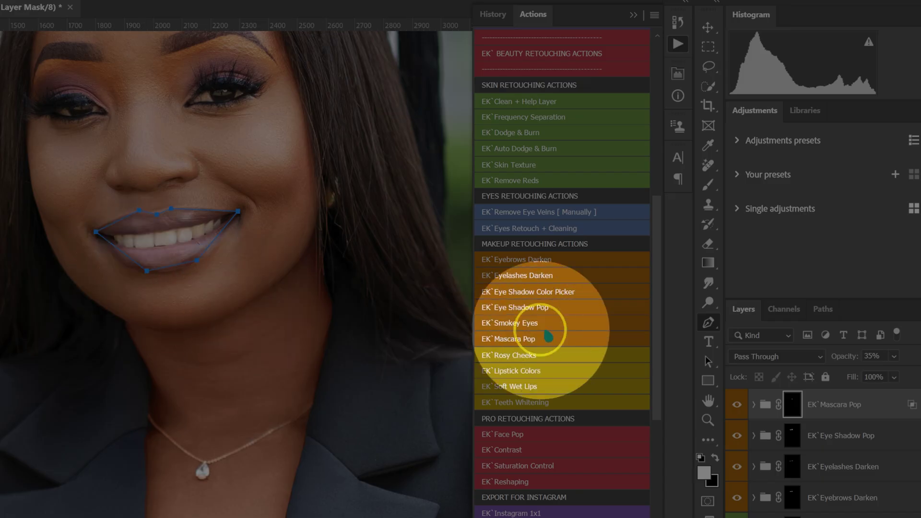
Refine the lip path with the Curvature Pen tool, adding points along the upper and lower lip to follow their curves
right_click(709, 323)
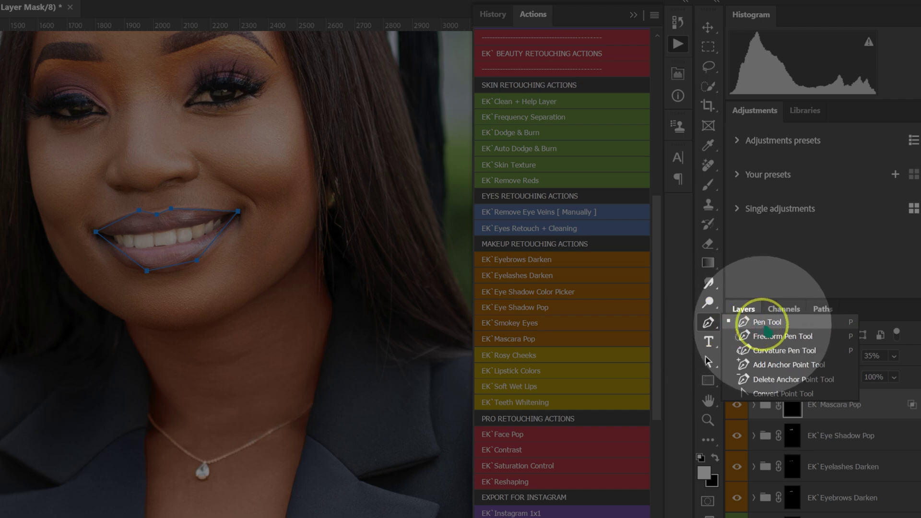
click(783, 351)
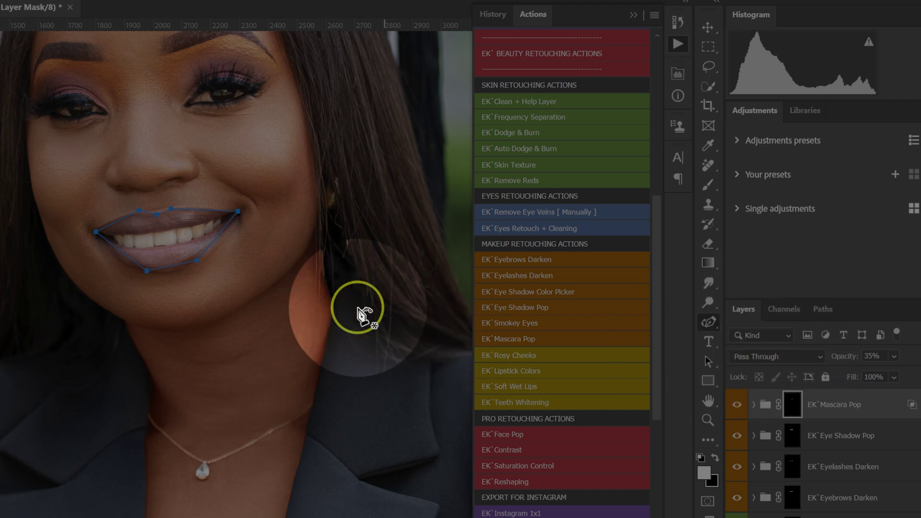
drag(120, 220, 150, 213)
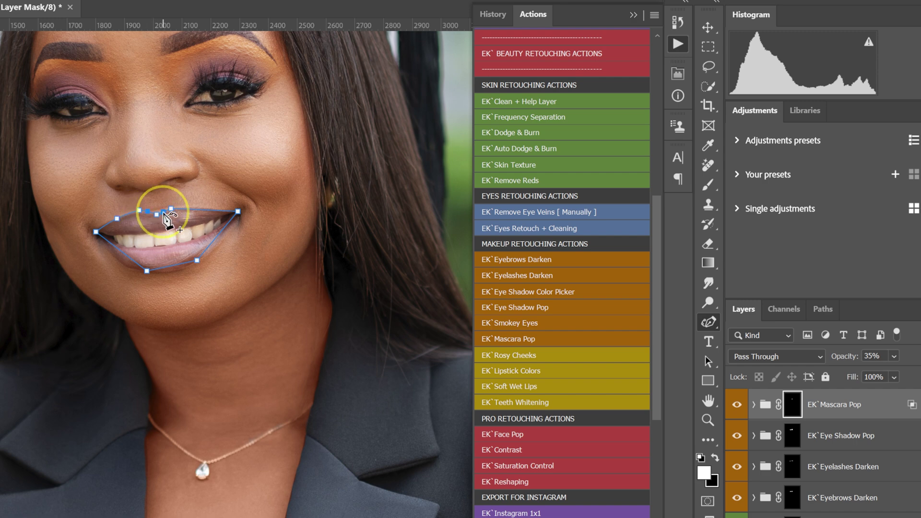
click(205, 207)
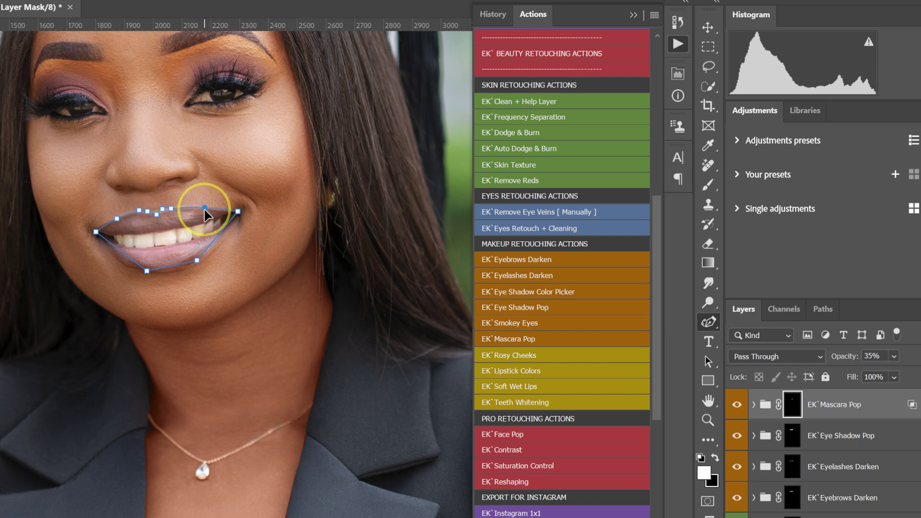
click(218, 242)
click(174, 269)
click(113, 257)
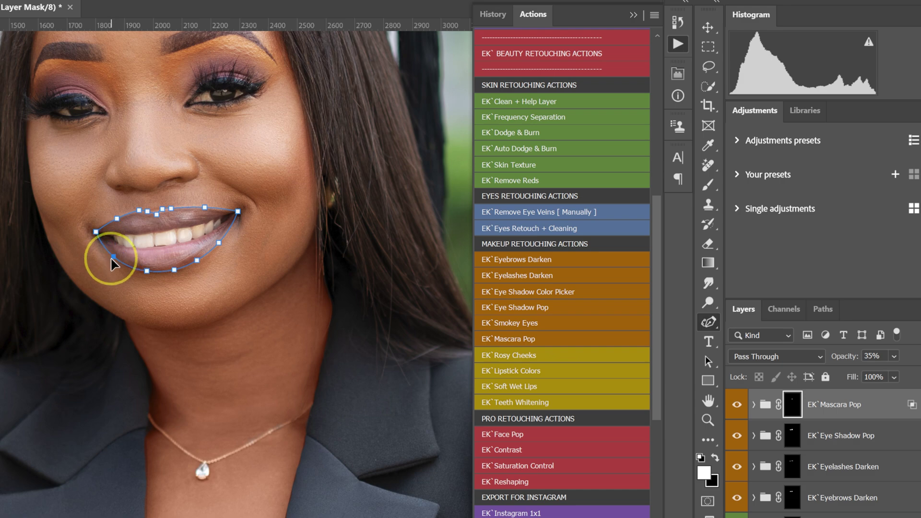
Convert the lip path into a new anti-aliased selection with a 0.5 pixel feather
right_click(211, 280)
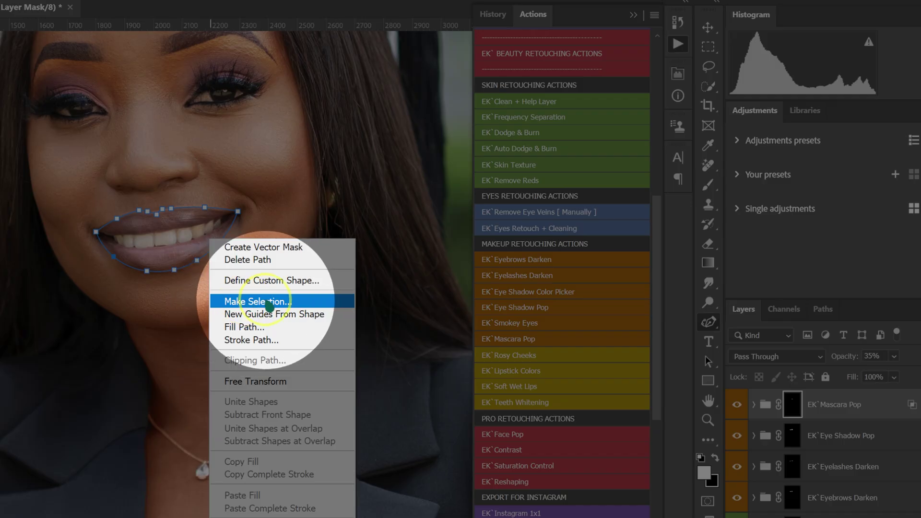
click(269, 303)
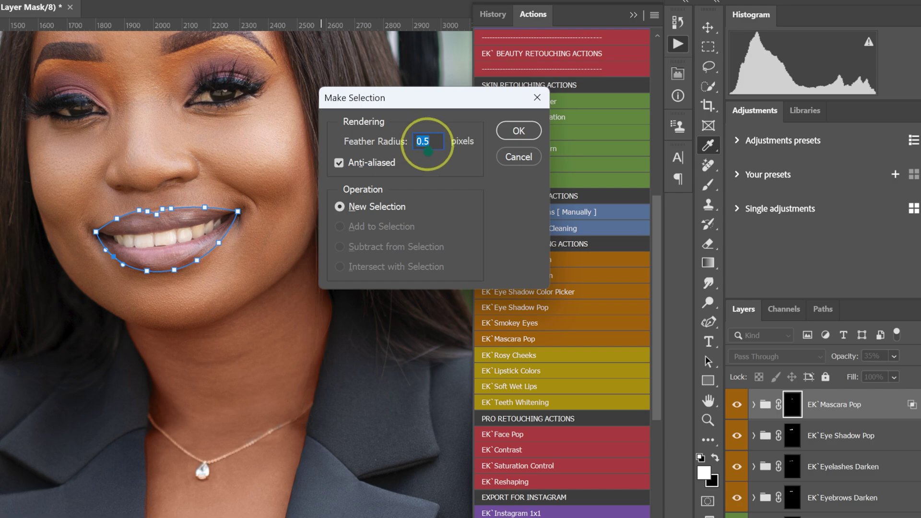
click(510, 134)
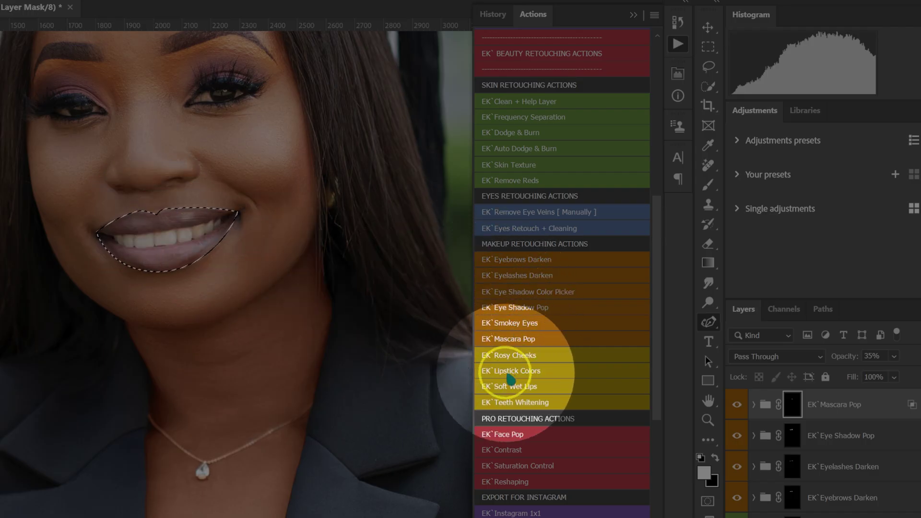
Run EK`Lipstick Colors and move the lip mask from Lipstick Color 1 to the EK`Lipstick Colors group, replacing the group's mask
click(513, 372)
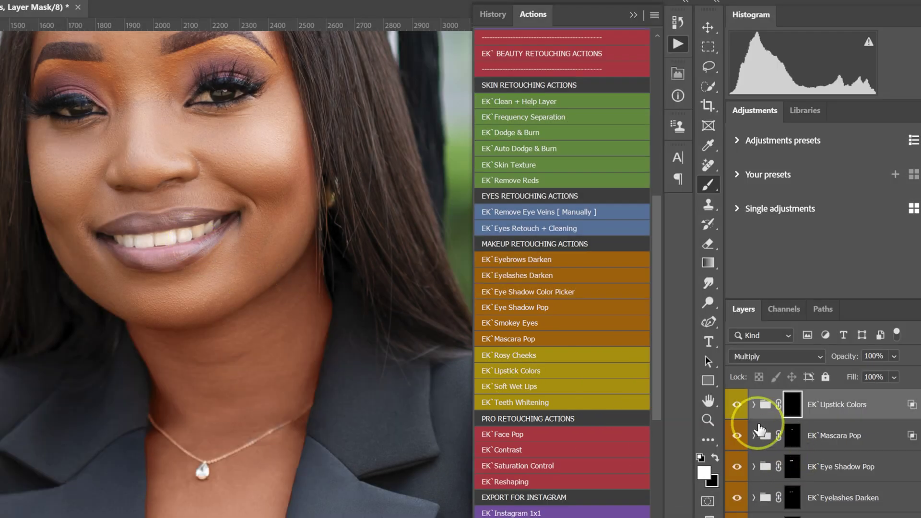
click(753, 405)
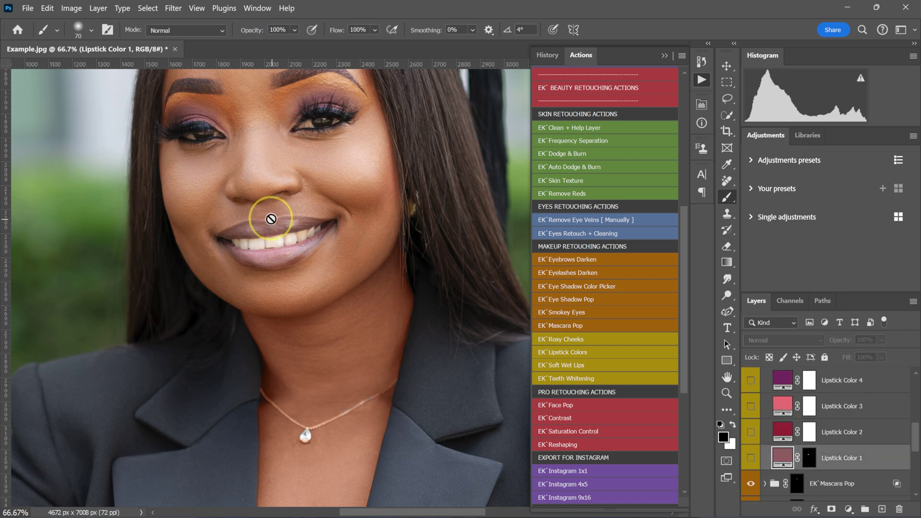
click(809, 458)
key(x)
drag(809, 458, 795, 380)
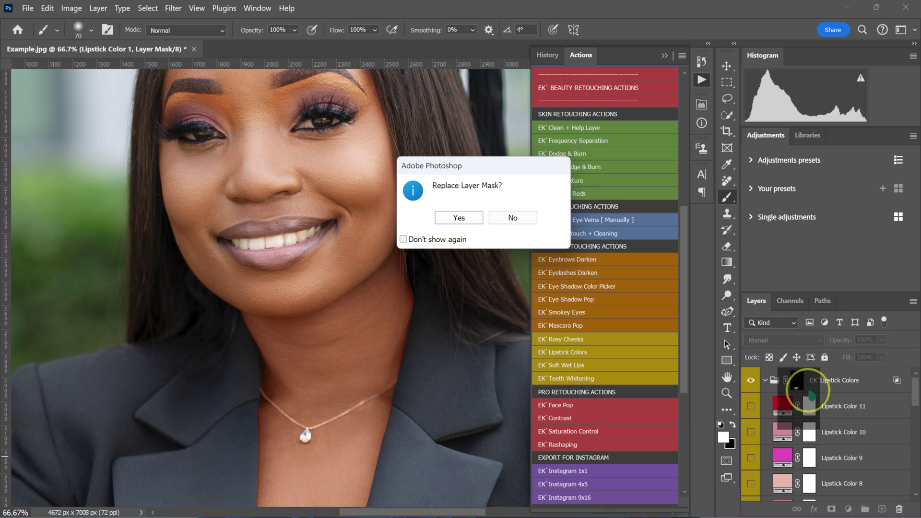
click(473, 220)
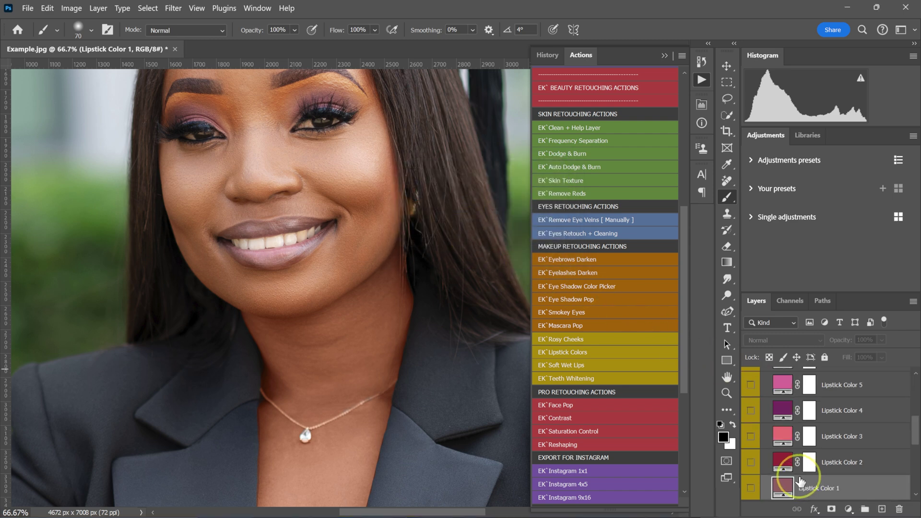
Preview Lipstick Color 11 and Lipstick Color 10 on the lips, hiding each one again
scroll(803, 461, up, 5)
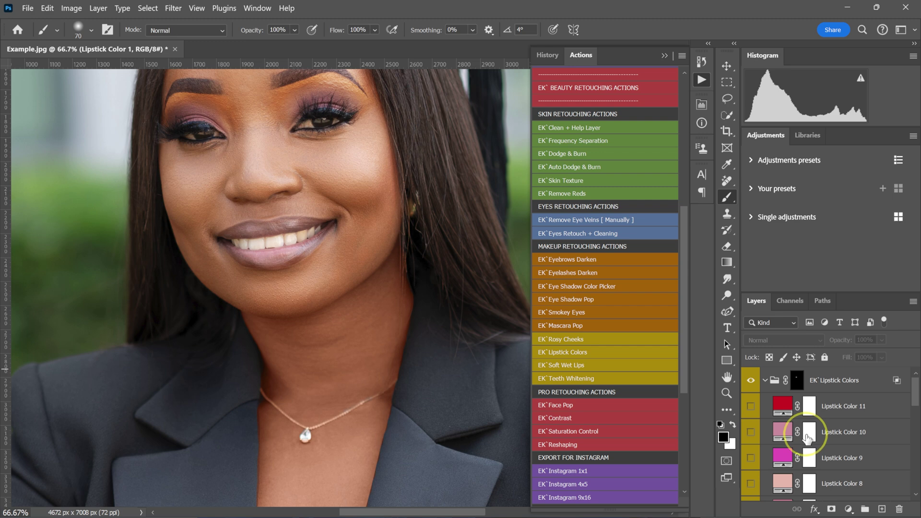
click(751, 406)
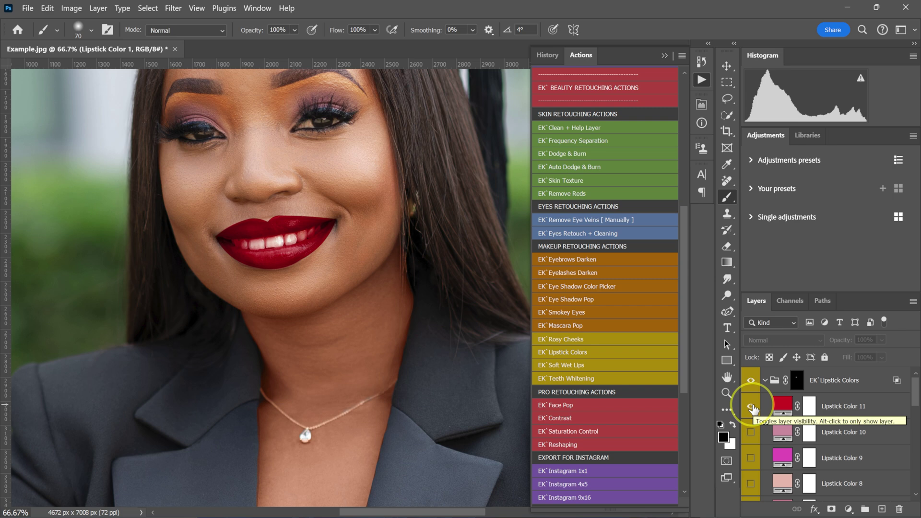
click(751, 406)
click(750, 432)
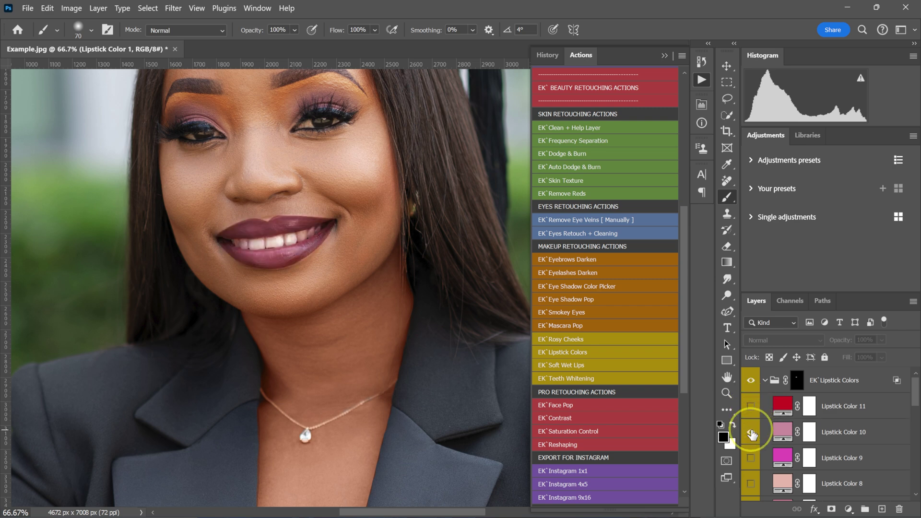
click(751, 432)
Show Lipstick Color 8 on the lips and collapse the EK`Lipstick Colors group
scroll(751, 429, down, 3)
click(751, 408)
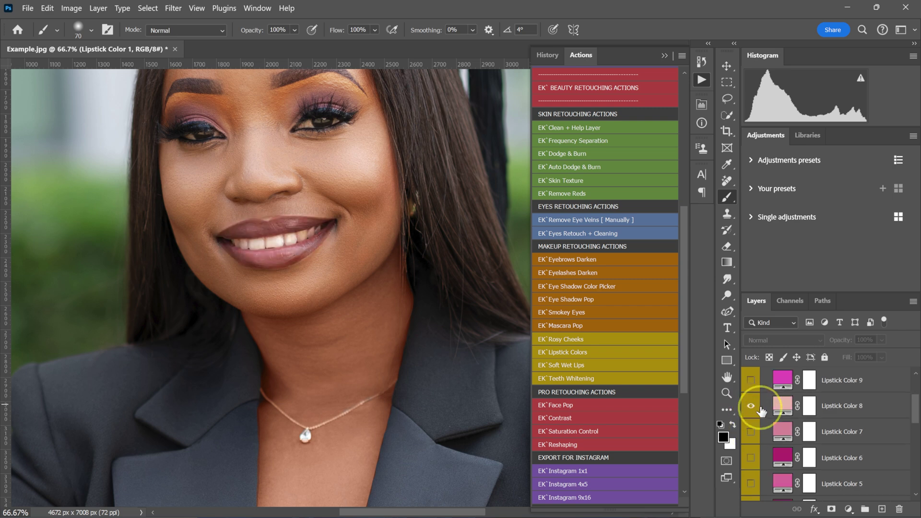
scroll(764, 384, up, 3)
click(764, 380)
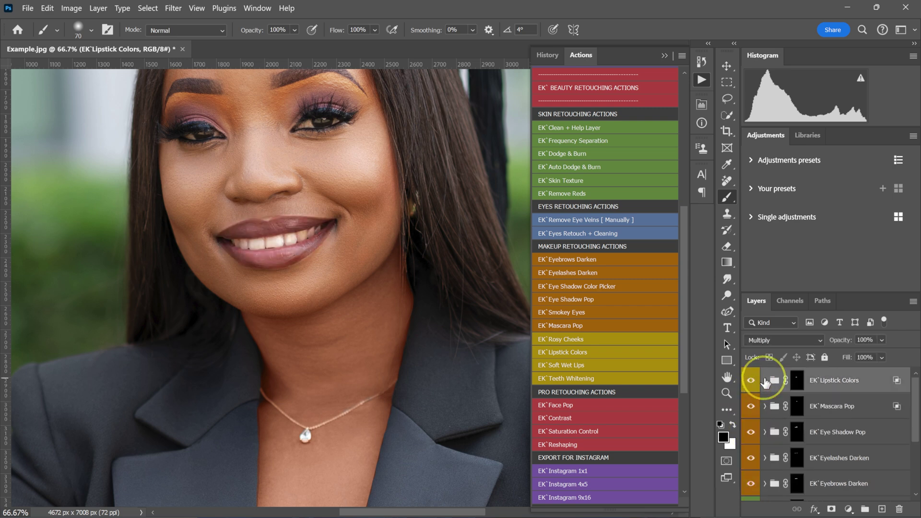
Paint black over the teeth on the EK`Lipstick Colors group's mask with a brush reduced to 50 and then 45 px
click(795, 381)
key(x)
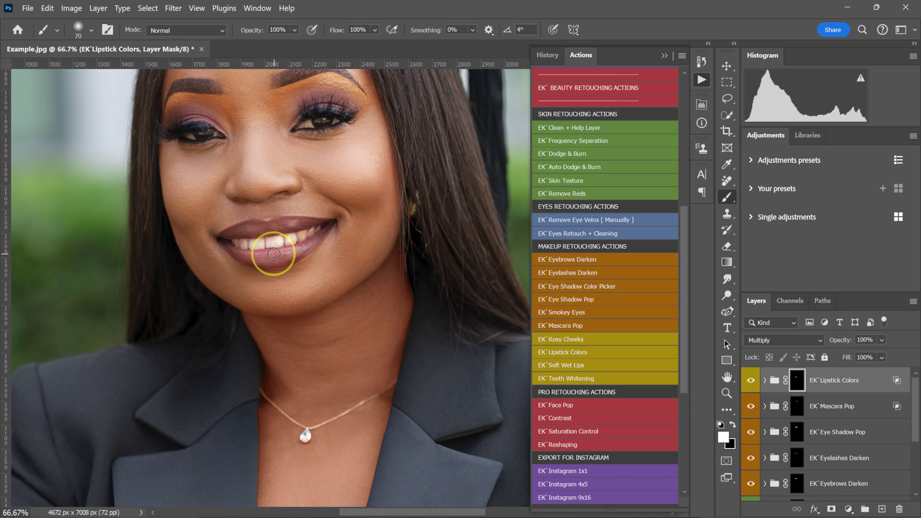
key(ctrl+plus)
key(bracketleft)
key(bracketleft)
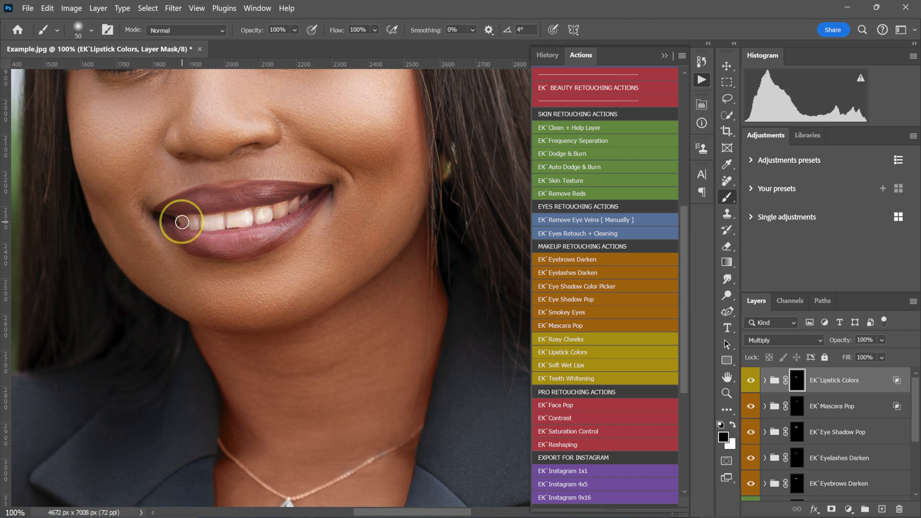
key(bracketleft)
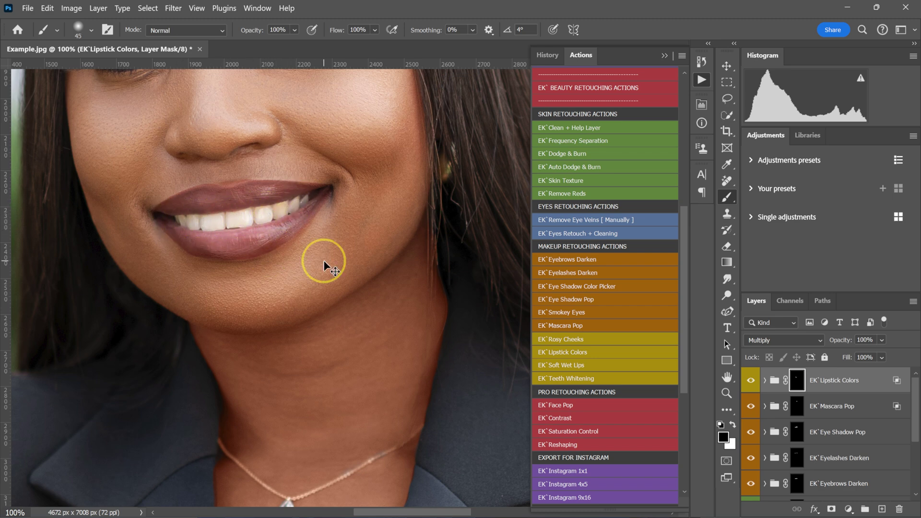
Lower the EK`Lipstick Colors group's opacity to 40% and compare the lips with the group hidden and shown
key(ctrl+minus)
key(ctrl+minus)
key(ctrl+minus)
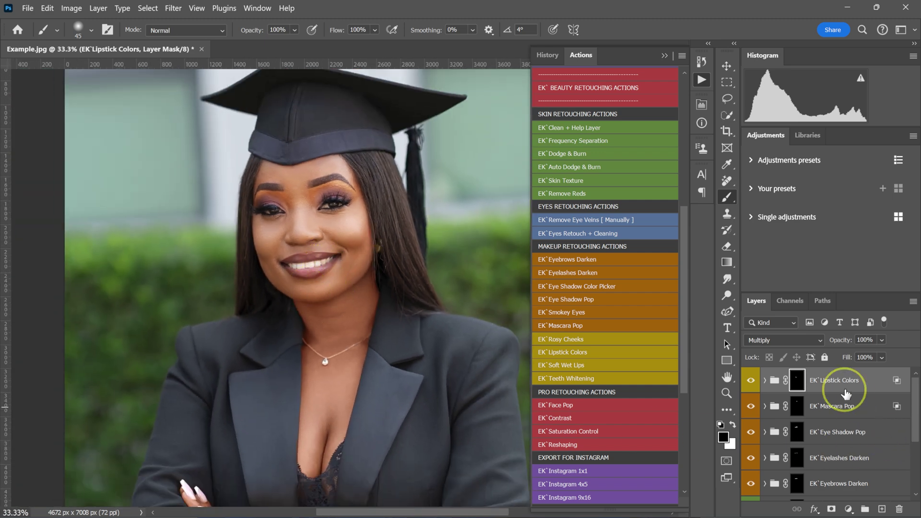
click(881, 339)
drag(888, 357, 875, 355)
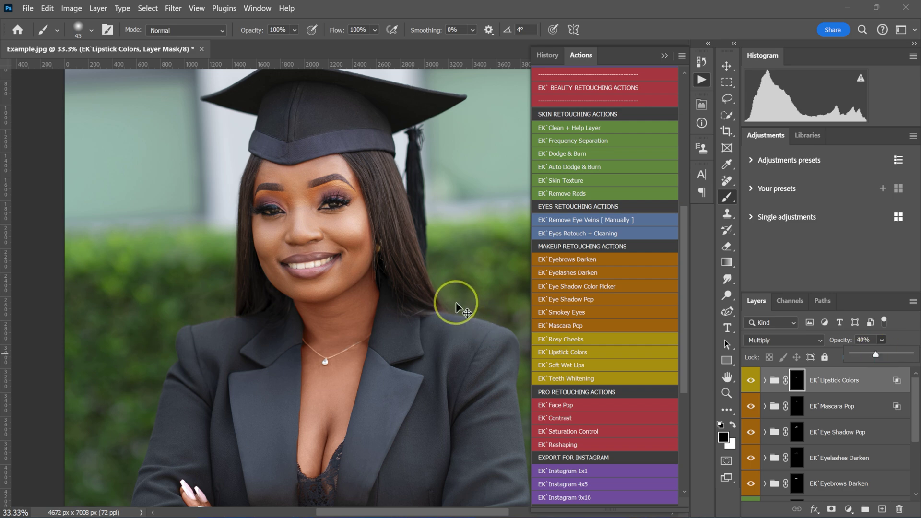
key(ctrl+minus)
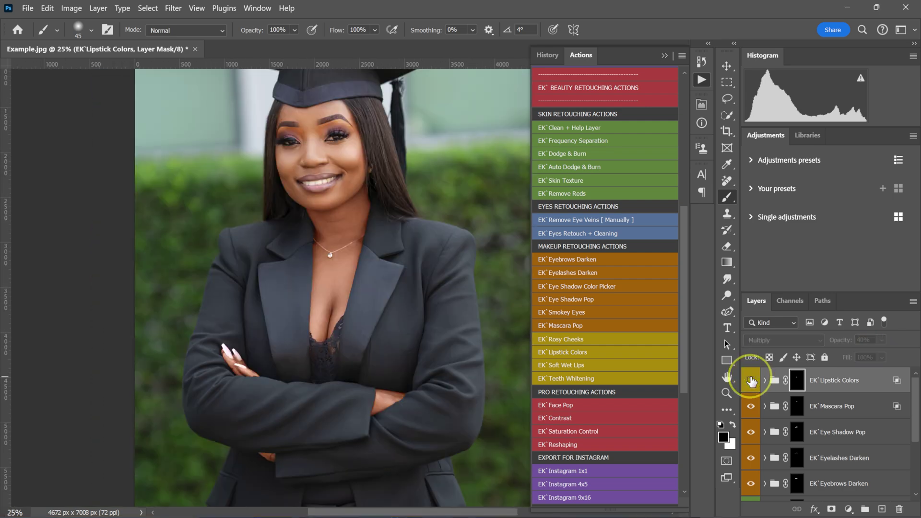
click(751, 380)
click(751, 380)
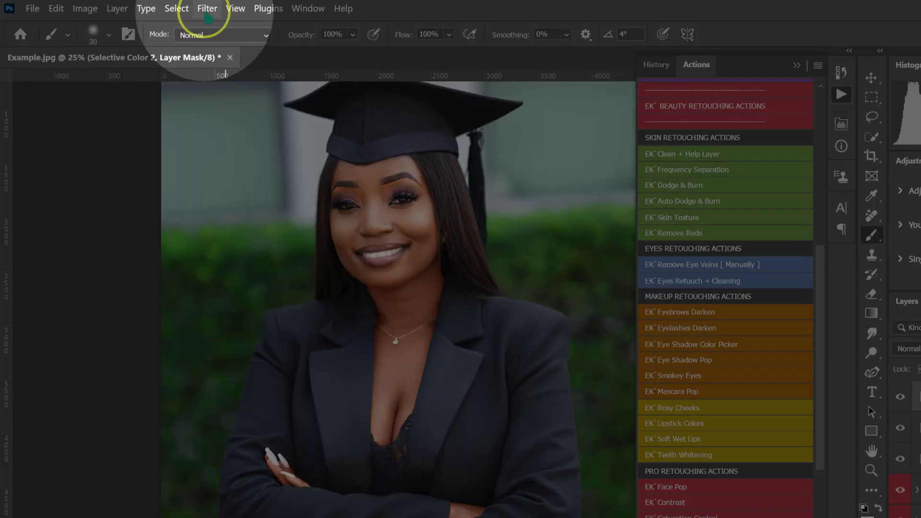
click(207, 8)
mouse_move(364, 346)
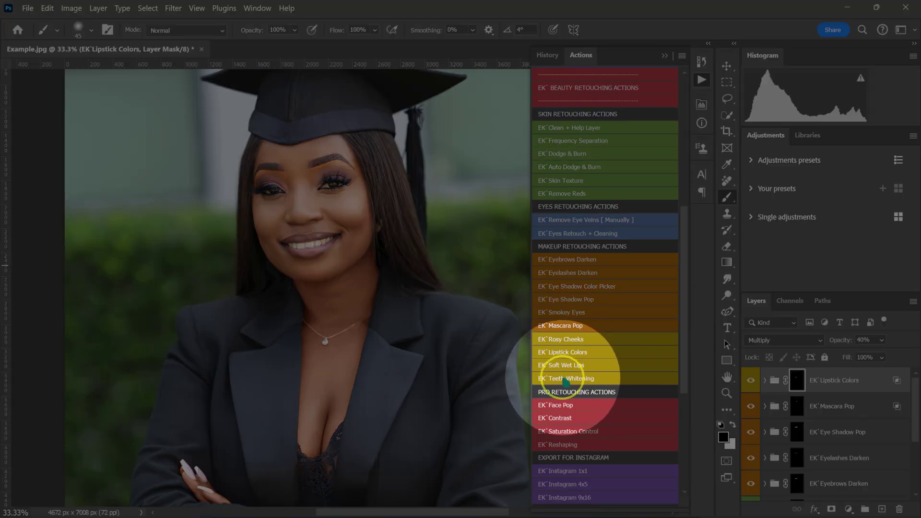
Run EK`Teeth Whitening and paint white over the teeth on its group mask with a 30 px brush
click(566, 379)
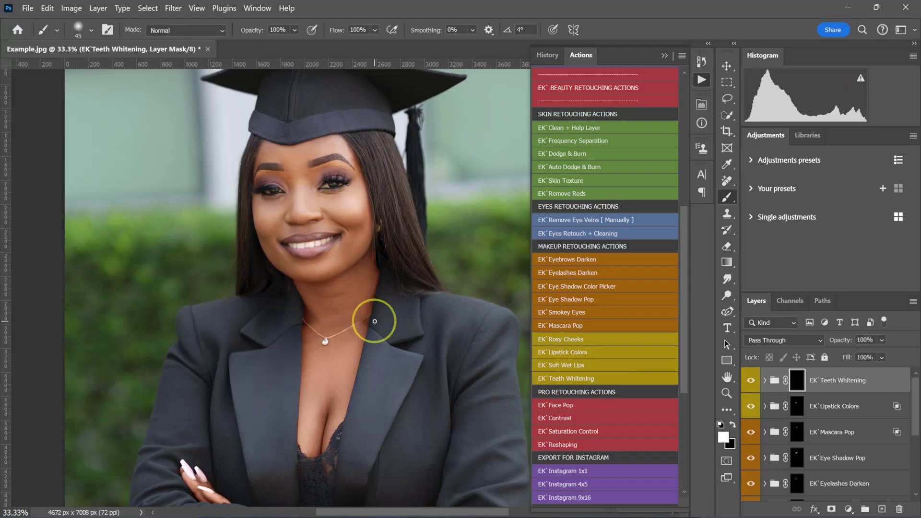
scroll(309, 230, up, 3)
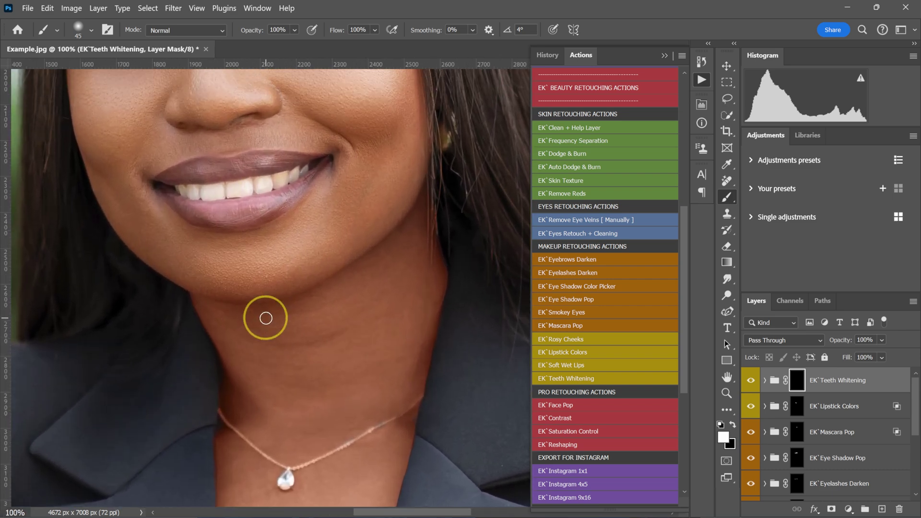
scroll(266, 318, up, 2)
mouse_move(258, 314)
mouse_down()
mouse_move(247, 269)
mouse_move(295, 260)
mouse_move(305, 247)
mouse_move(186, 277)
mouse_move(214, 278)
mouse_up()
key(bracketleft)
key(bracketleft)
key(bracketright)
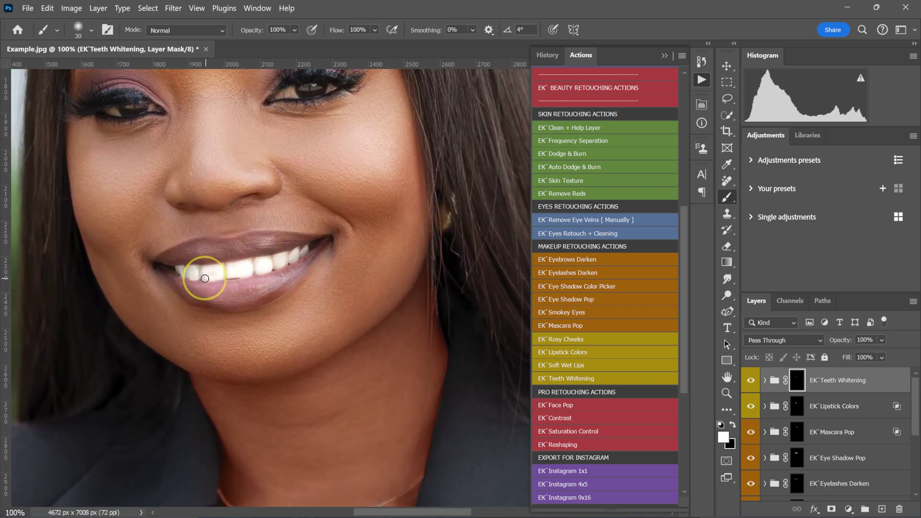
drag(275, 258, 231, 269)
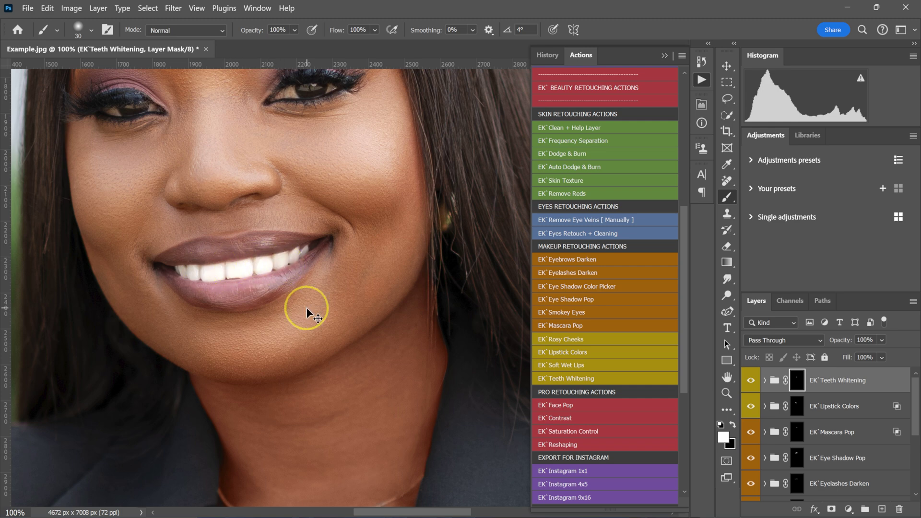
Reduce the EK`Teeth Whitening group's opacity to 41%
key(ctrl+0)
key(ctrl+plus)
key(ctrl+plus)
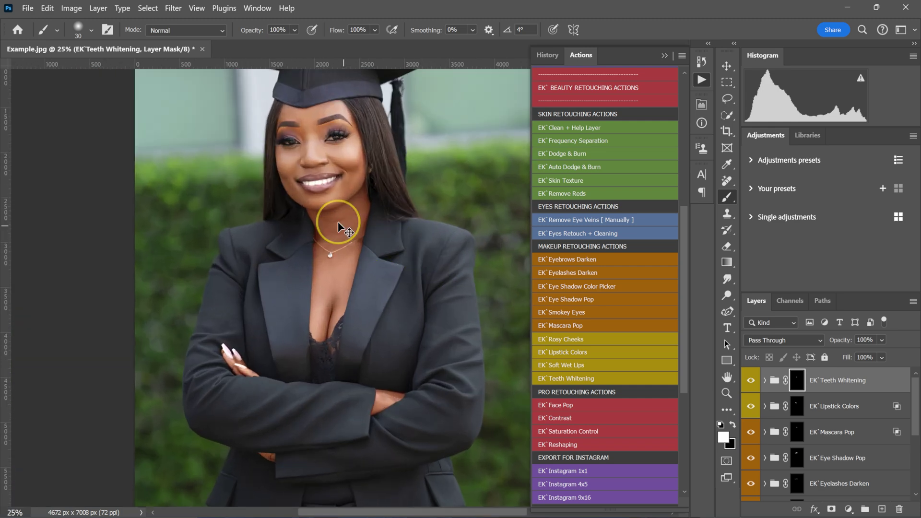
click(881, 340)
drag(910, 354, 875, 354)
scroll(307, 317, up, 1)
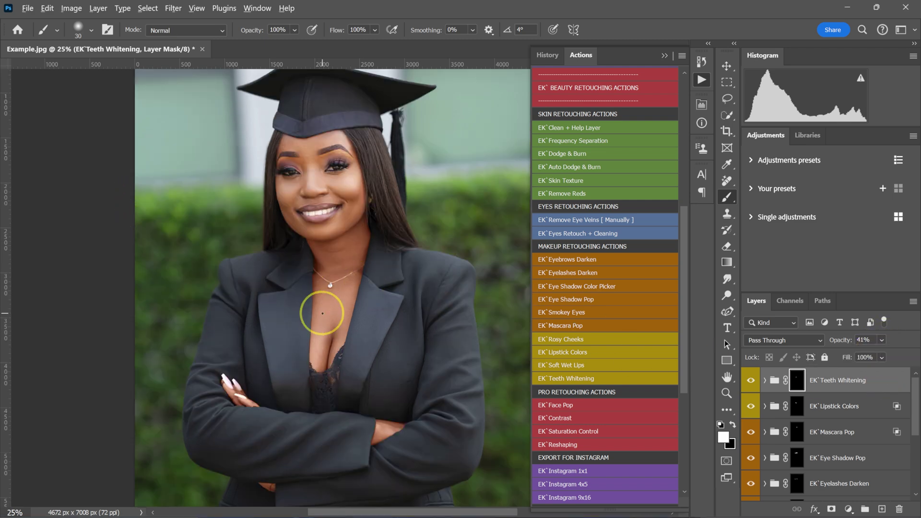
Run the EK`Contrast action and then the EK`Face Pop action on the portrait
scroll(594, 370, down, 1)
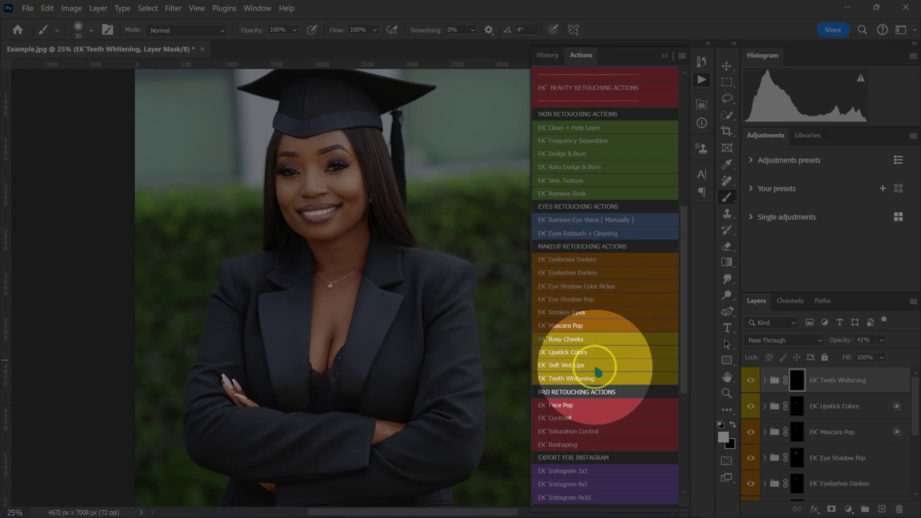
scroll(594, 372, down, 1)
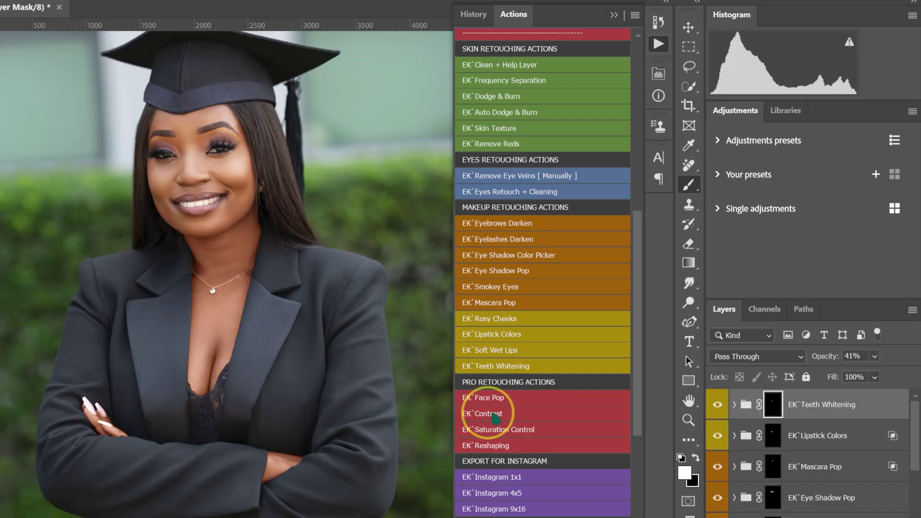
click(520, 417)
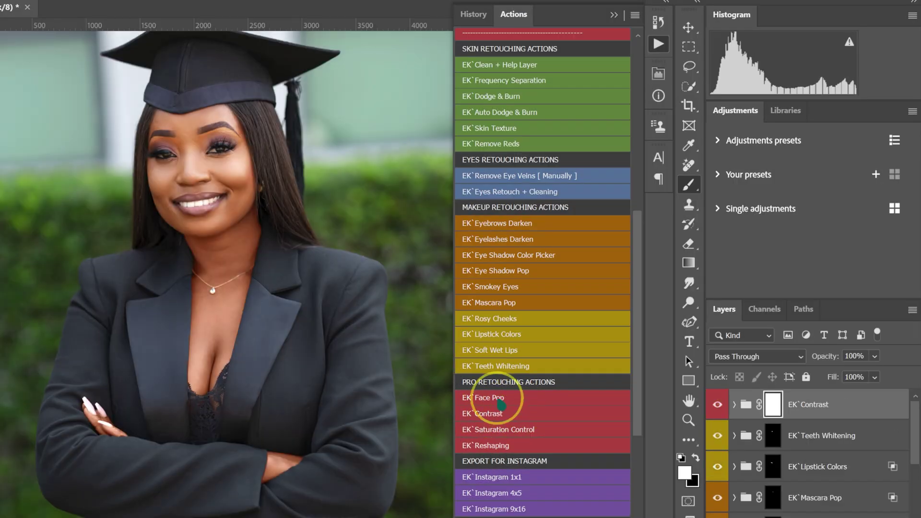
click(499, 401)
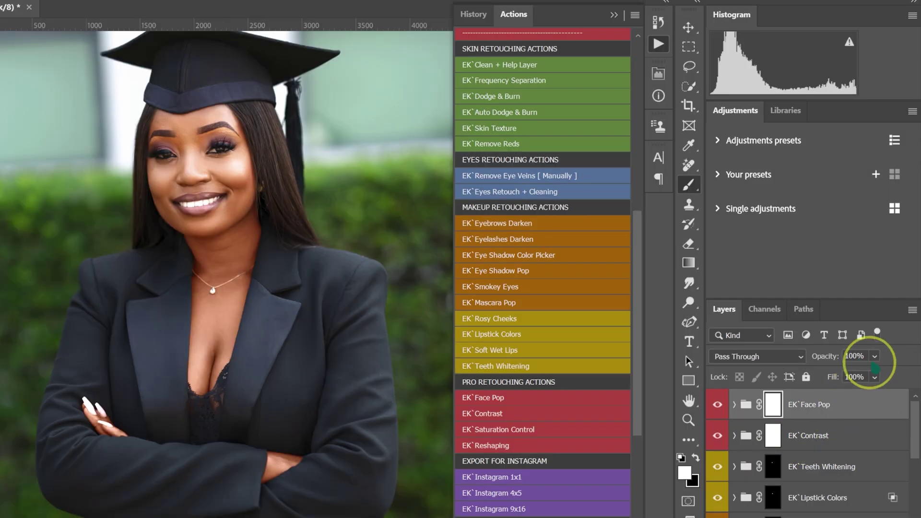
Set the EK`Face Pop group's opacity to 25% and the EK`Contrast group's opacity to 45%
click(876, 358)
drag(900, 380, 860, 379)
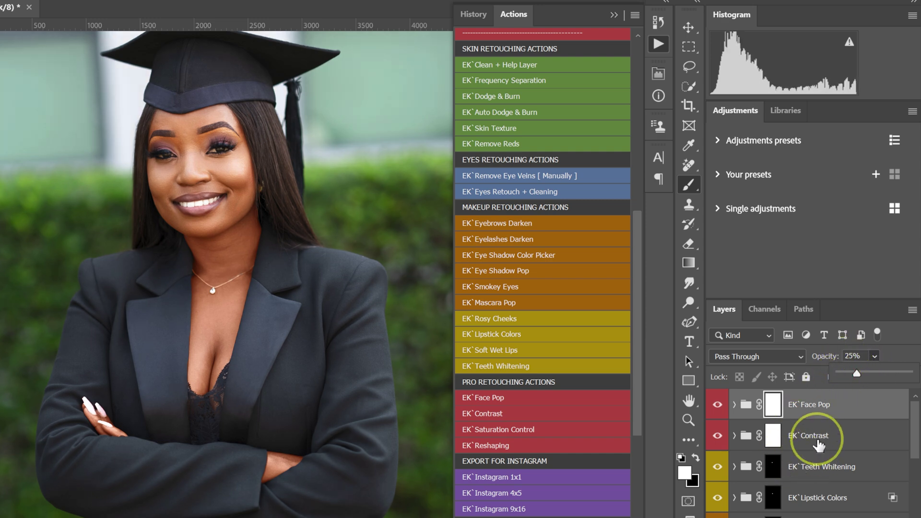
click(837, 436)
click(874, 356)
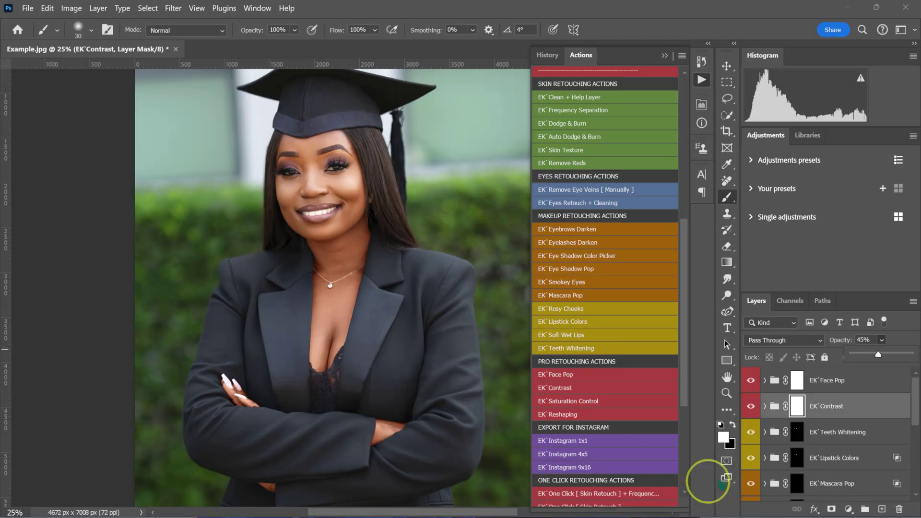
Compare the retouched portrait with the original by showing only the Background layer and restoring the other layers
scroll(787, 468, down, 5)
alt+click(751, 488)
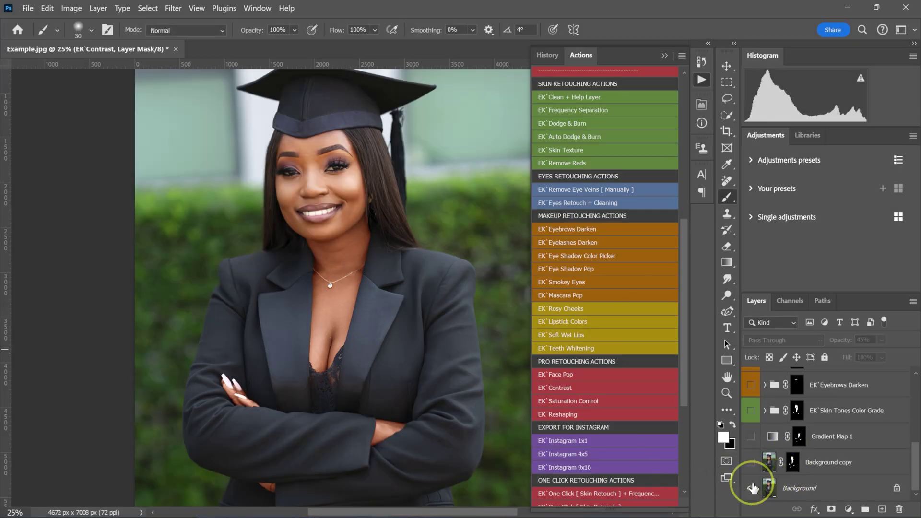
alt+click(751, 487)
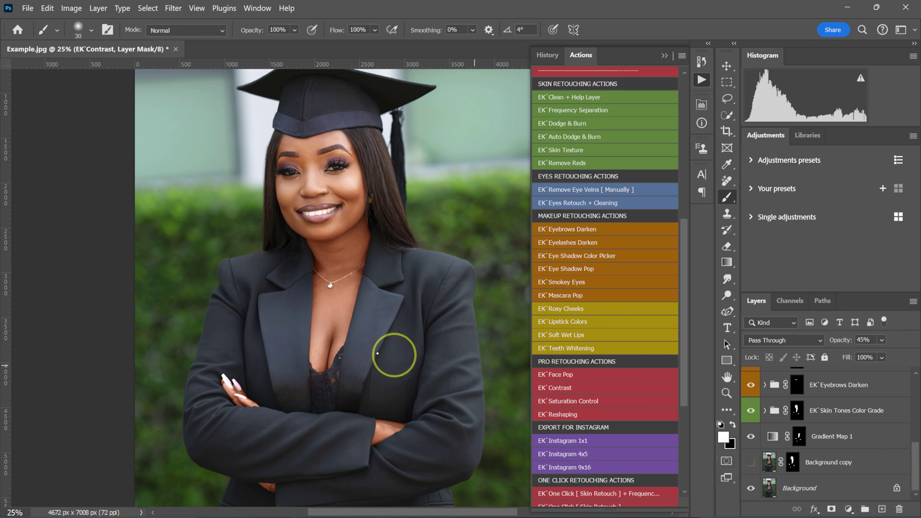
Add a Hue/Saturation adjustment layer above the EK`Face Pop group
scroll(360, 319, down, 2)
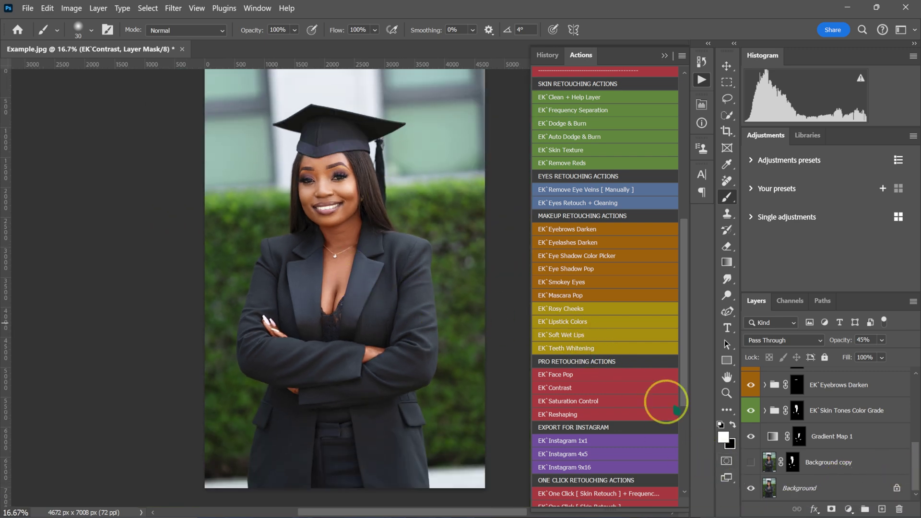
click(632, 382)
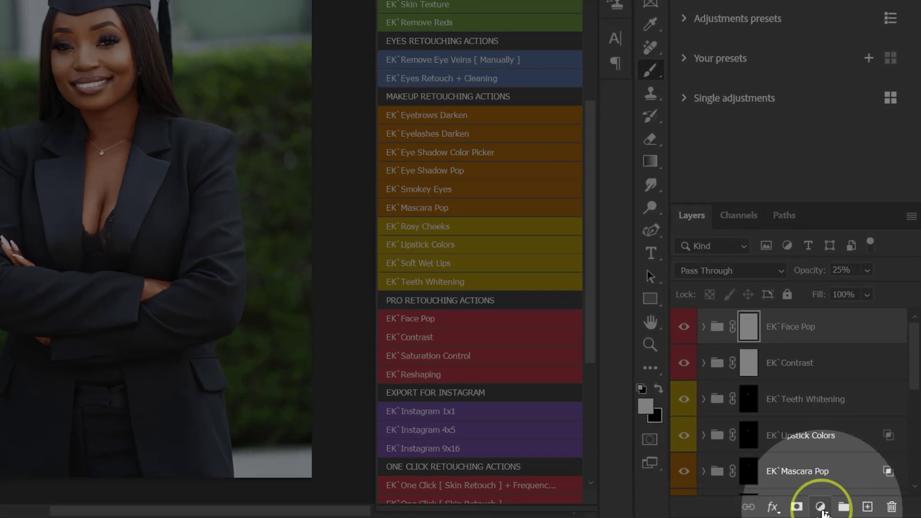
click(820, 507)
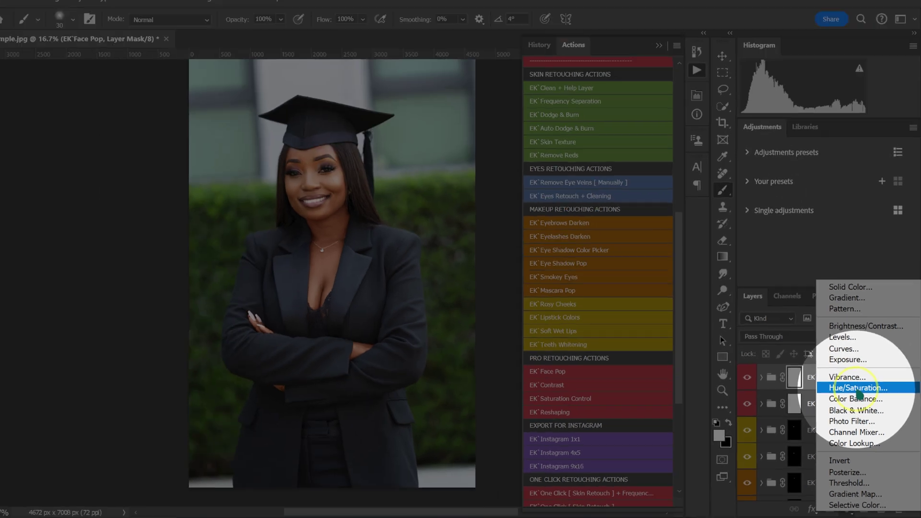
click(836, 342)
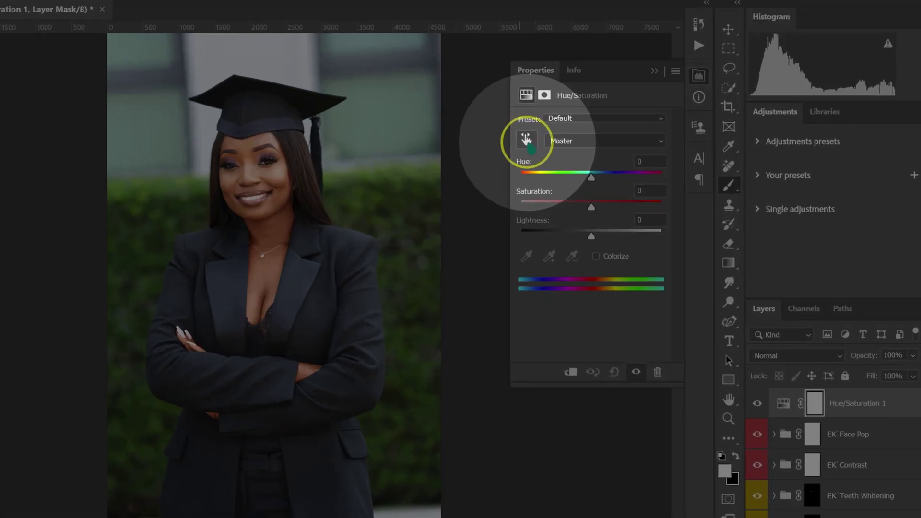
Sample the green hedge with the on-image adjustment tool and set the Greens hue to +35
click(526, 139)
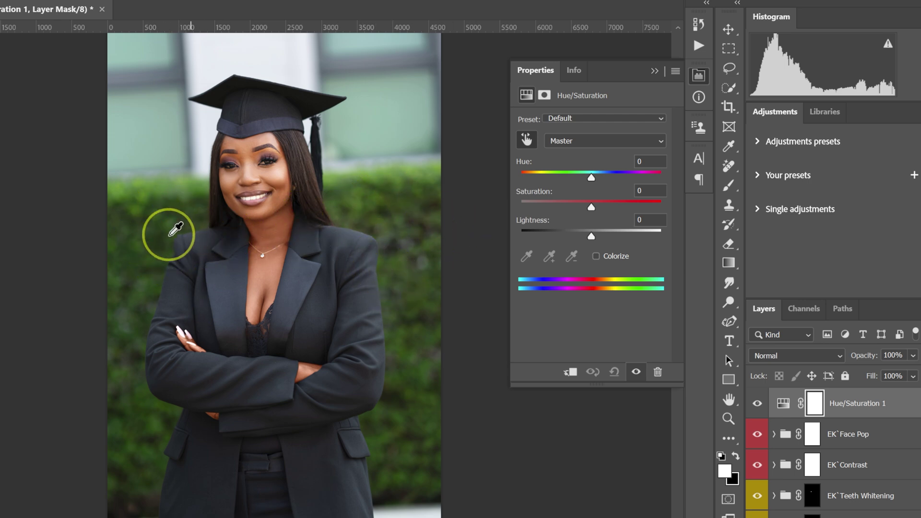
click(148, 240)
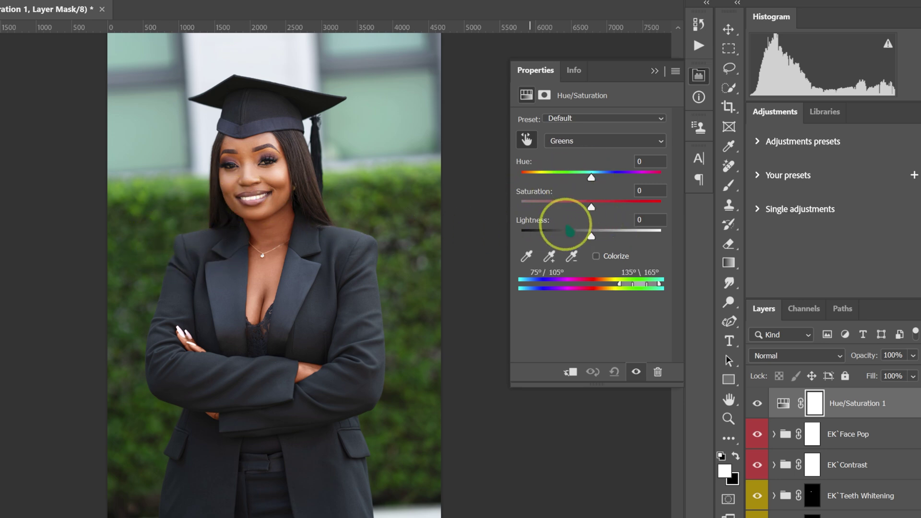
click(591, 179)
drag(595, 183, 619, 190)
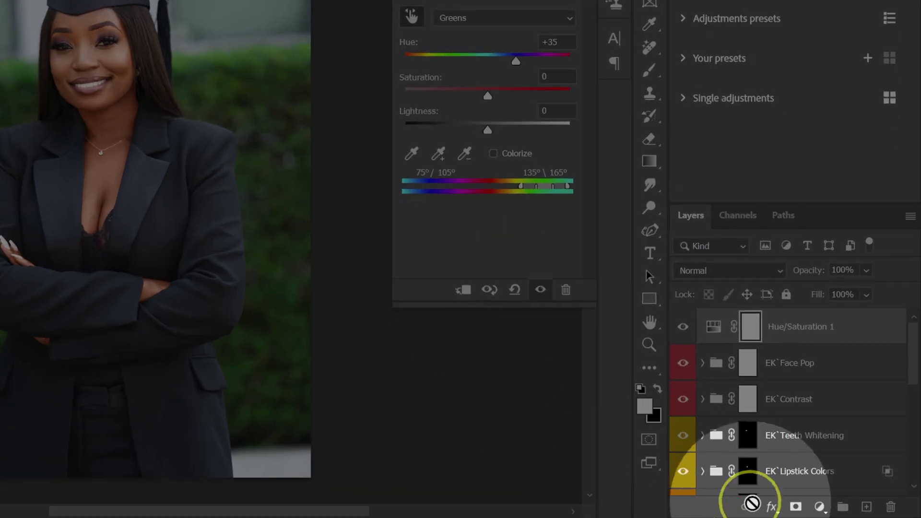
Add a Selective Color adjustment layer and set its Neutrals to Cyan +9%, Magenta +2% and Yellow -2%
click(819, 507)
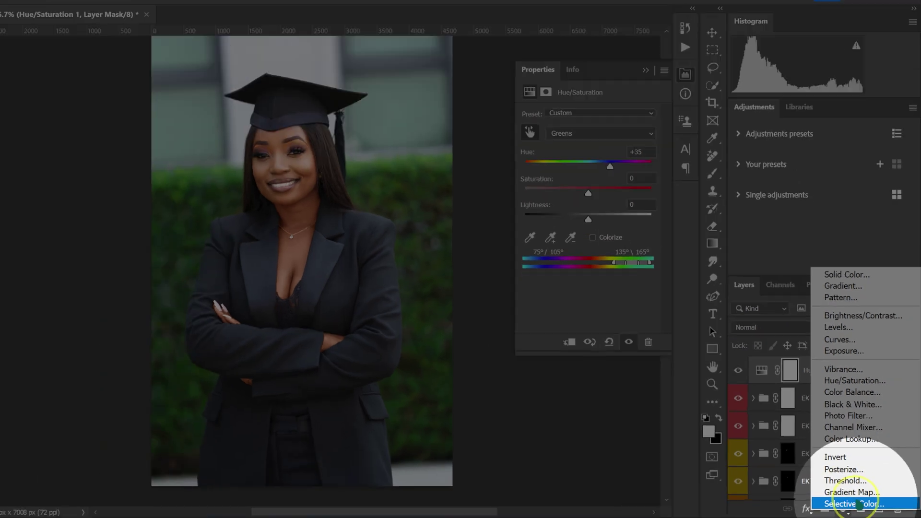
click(834, 500)
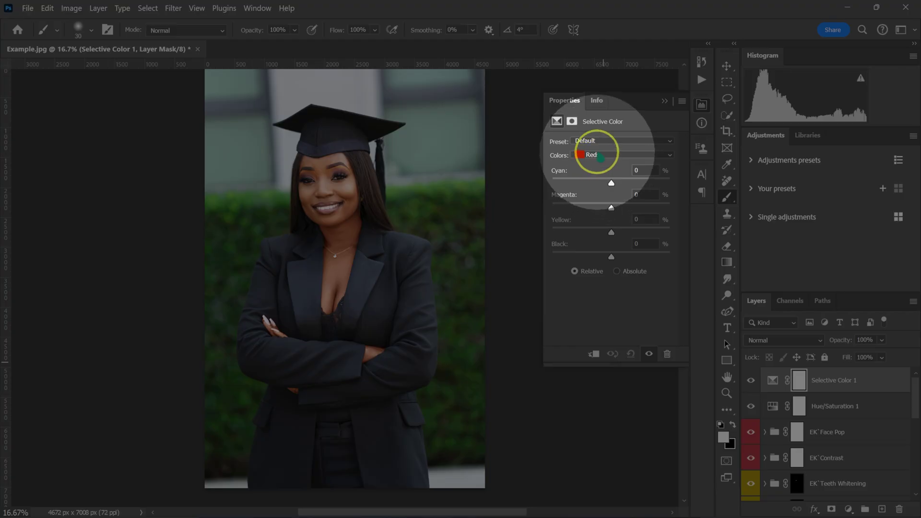
click(597, 154)
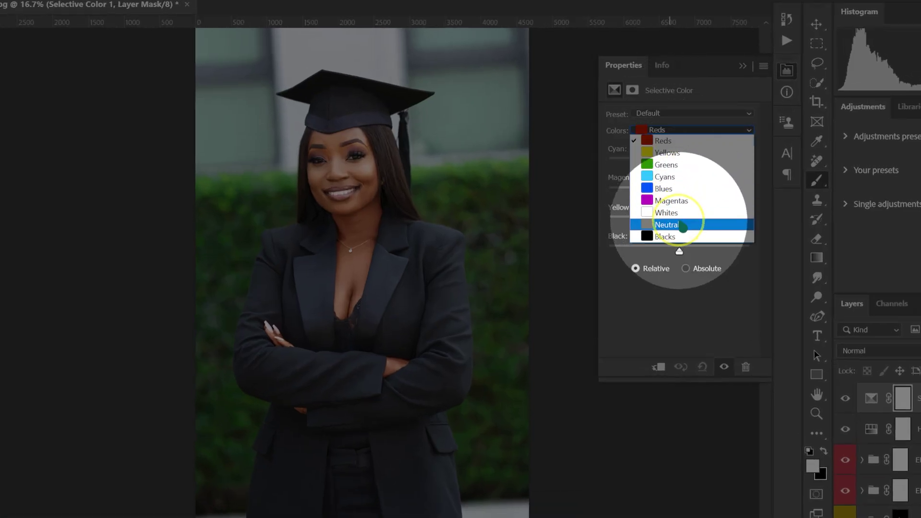
click(676, 225)
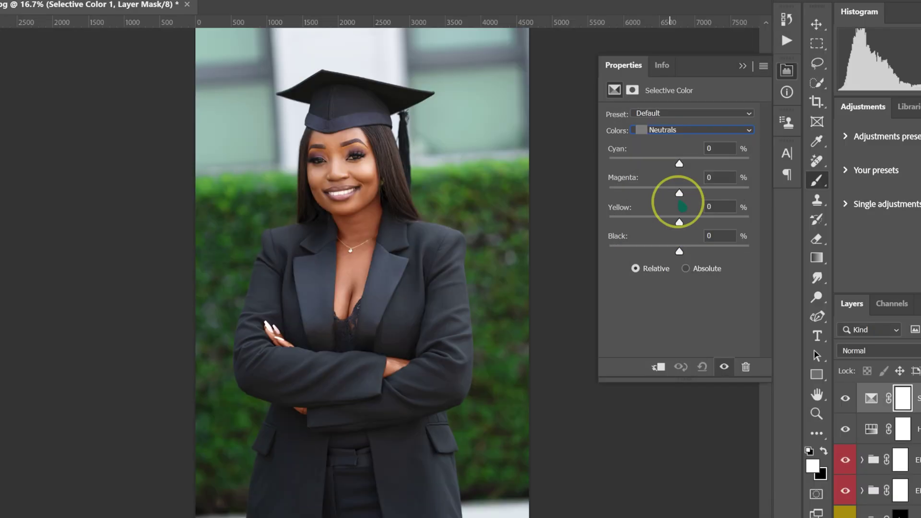
drag(680, 165, 678, 194)
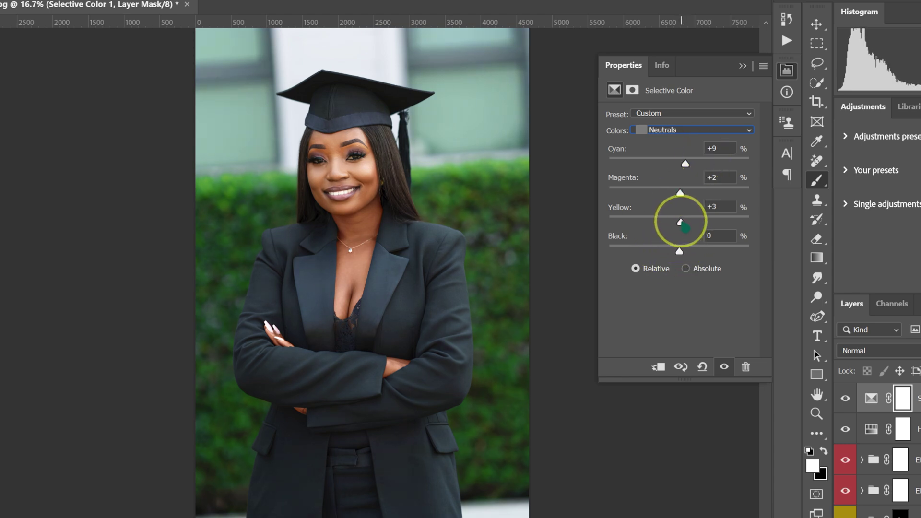
drag(676, 222, 678, 222)
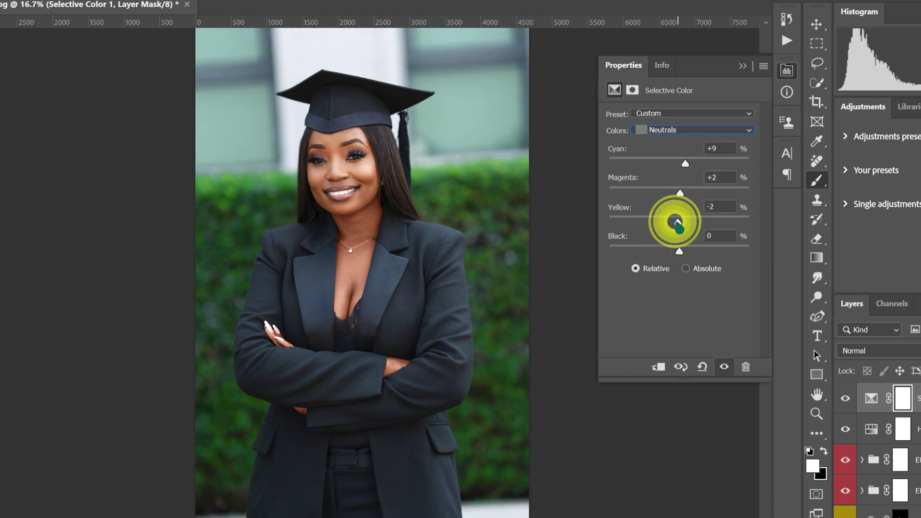
Set the Neutrals cyan to +5%, check the Selective Color 1 layer's effect and lower its opacity to 70%
drag(684, 164, 685, 164)
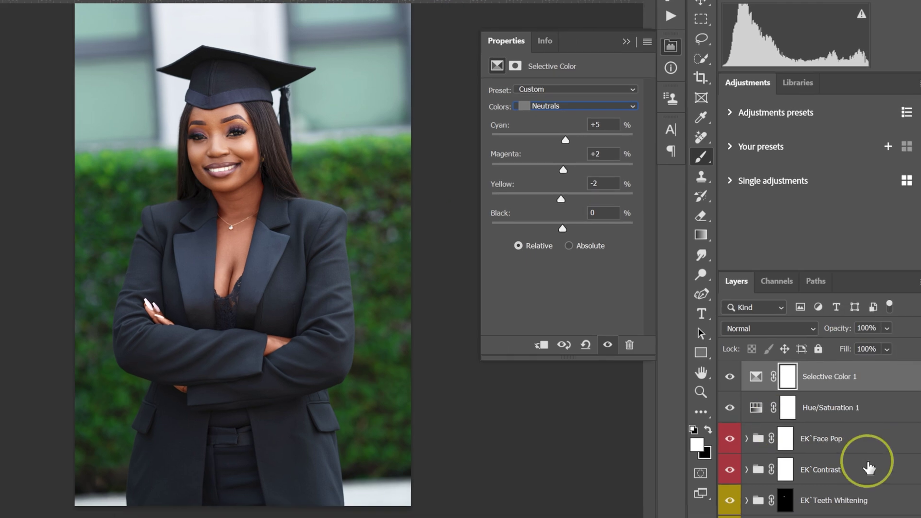
click(730, 377)
click(730, 377)
click(723, 376)
click(723, 376)
click(880, 327)
drag(916, 343, 892, 344)
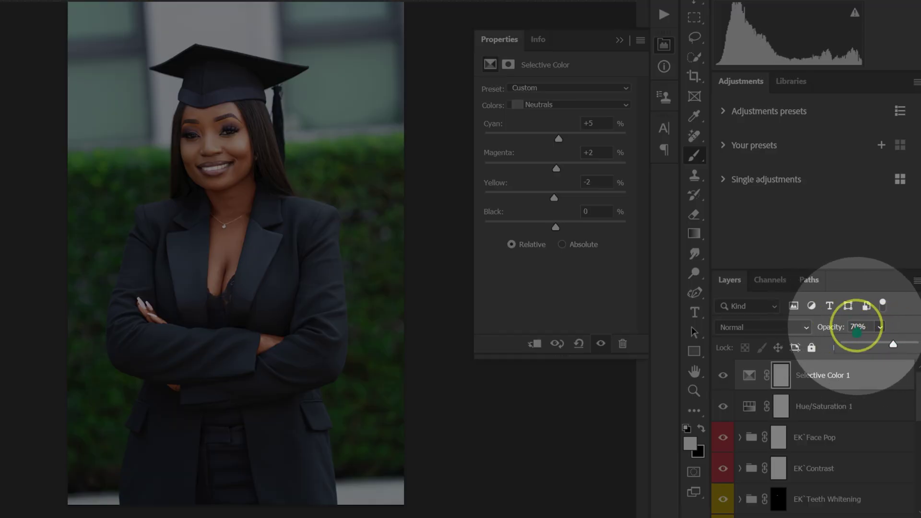
click(875, 380)
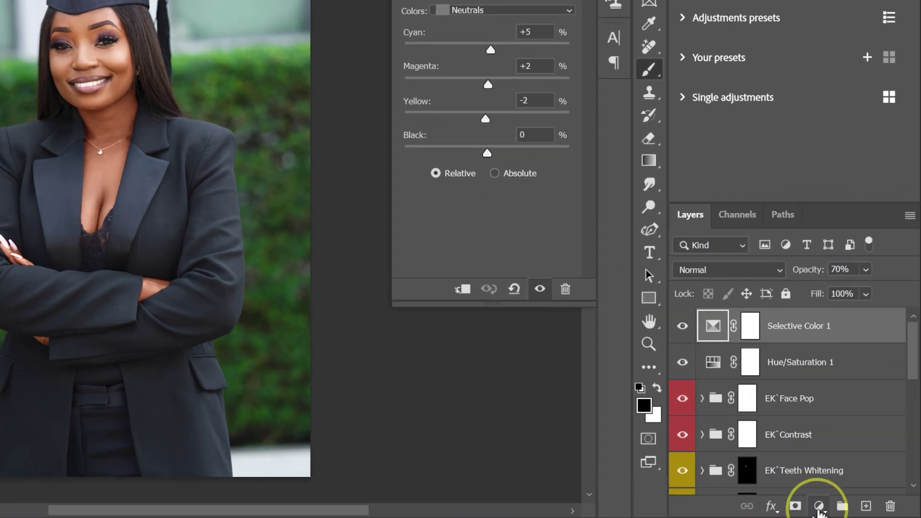
Add a second Selective Color adjustment layer and set its Greens to Cyan +20%, Magenta +5% and Yellow +25%
click(819, 506)
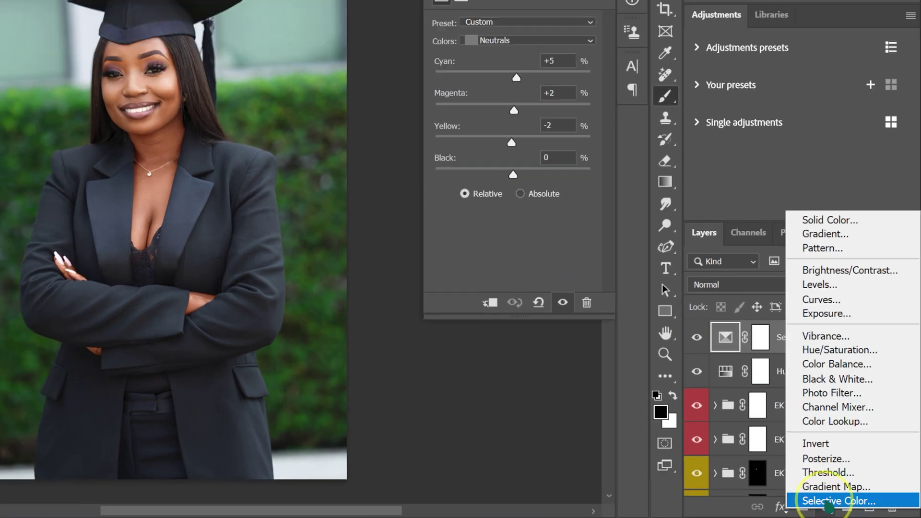
click(822, 505)
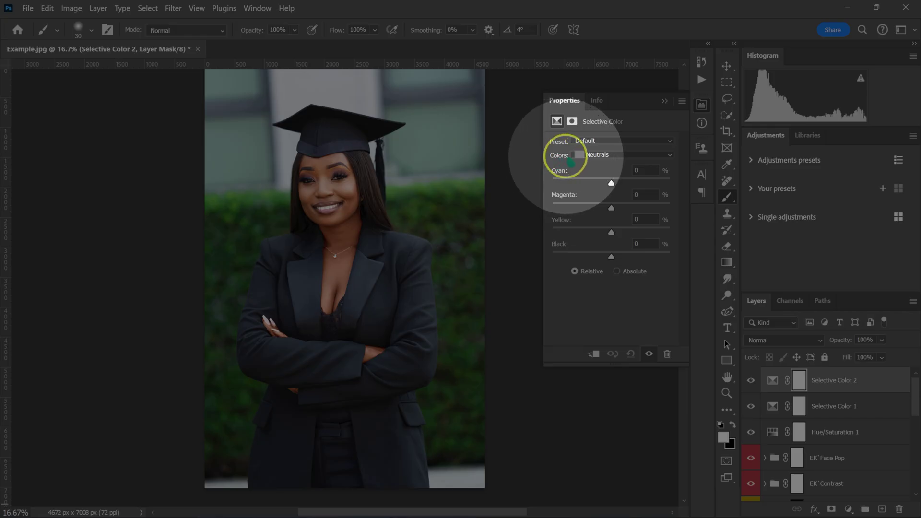
click(591, 155)
click(596, 182)
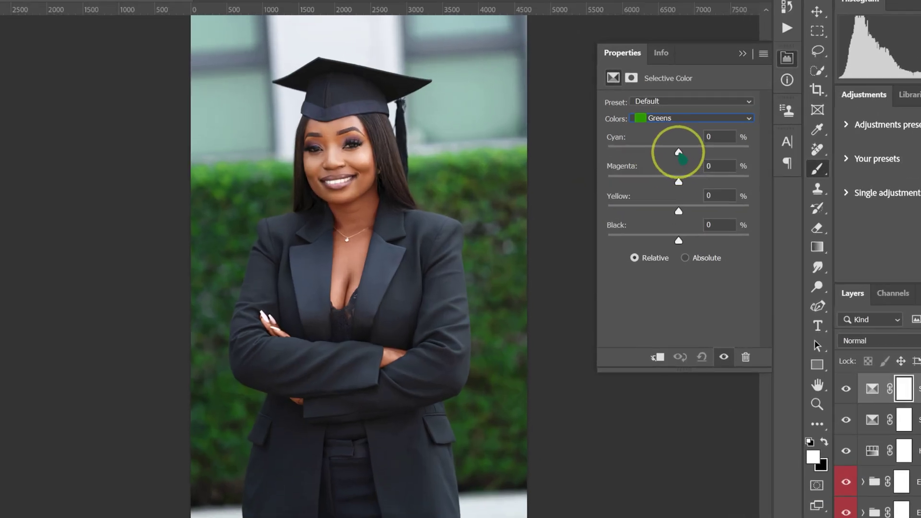
mouse_move(680, 155)
mouse_down()
mouse_move(613, 152)
mouse_move(733, 154)
mouse_move(609, 151)
mouse_move(694, 149)
mouse_up()
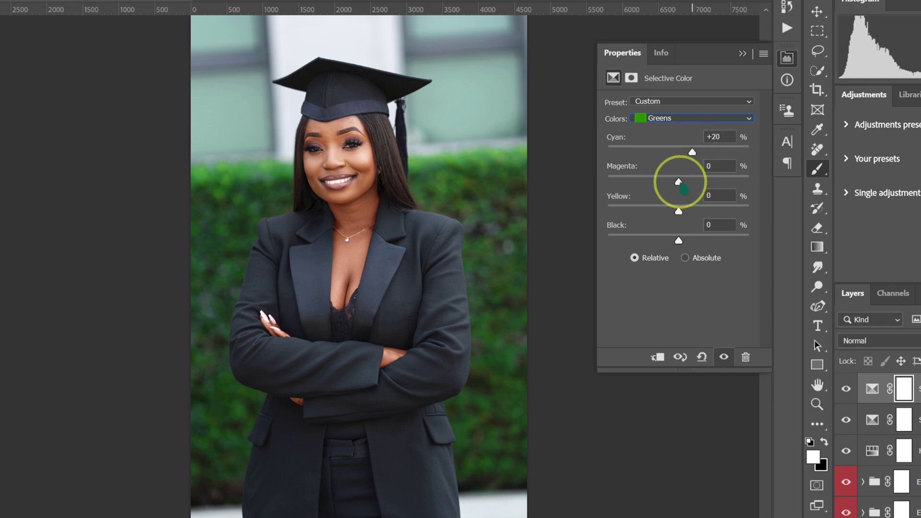
drag(681, 187, 696, 211)
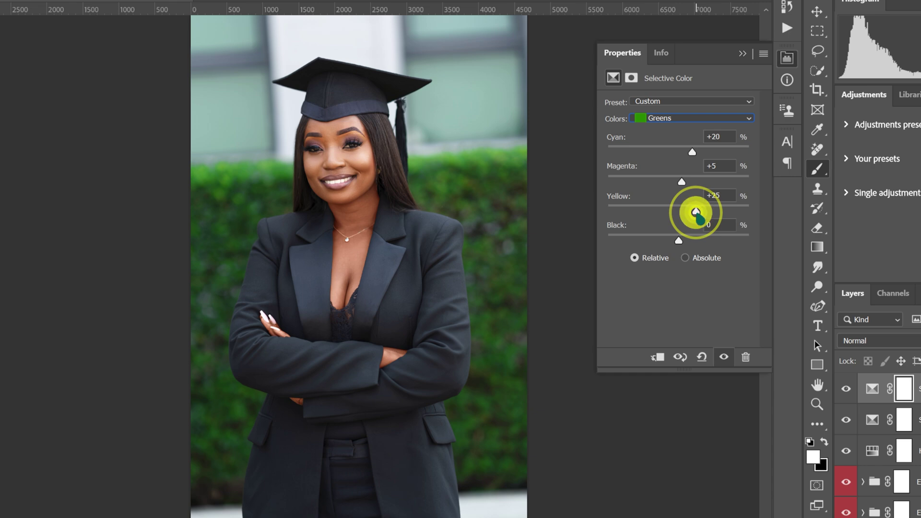
click(742, 54)
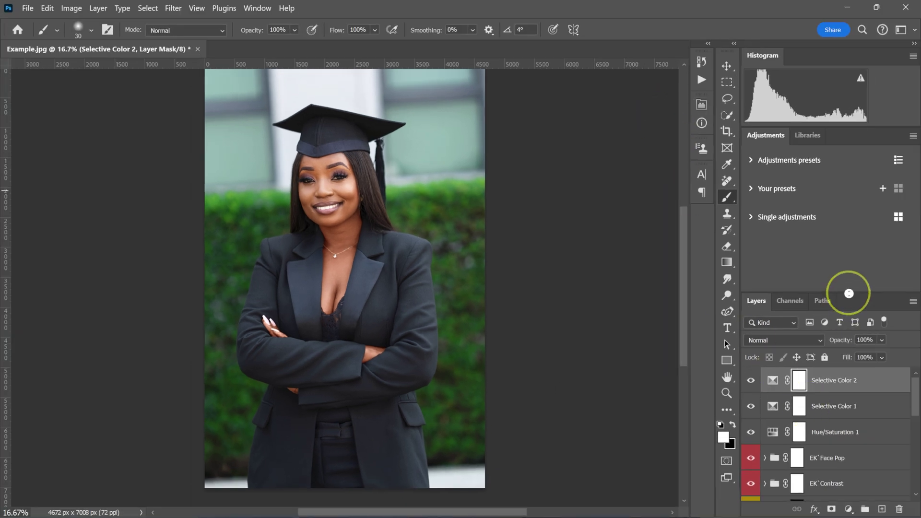
Enlarge the layer list and run the EK`Teeth & Eye Whitening retouching action above the Selective Color 2 layer
drag(848, 293, 849, 251)
key(ctrl+plus)
click(701, 81)
scroll(624, 344, up, 5)
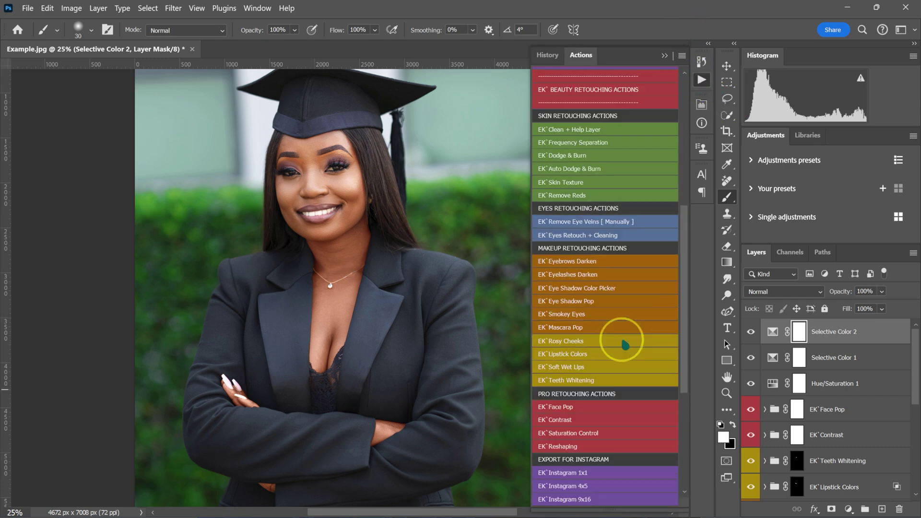
scroll(624, 345, up, 3)
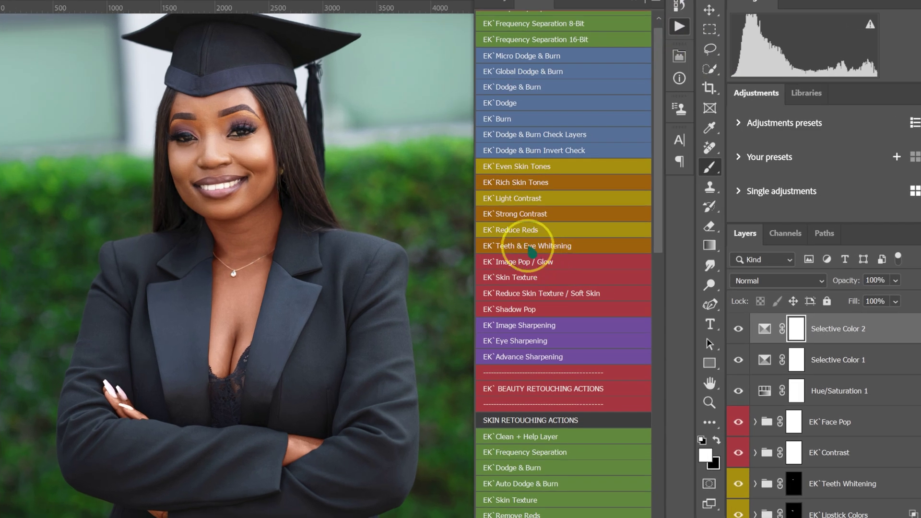
click(532, 247)
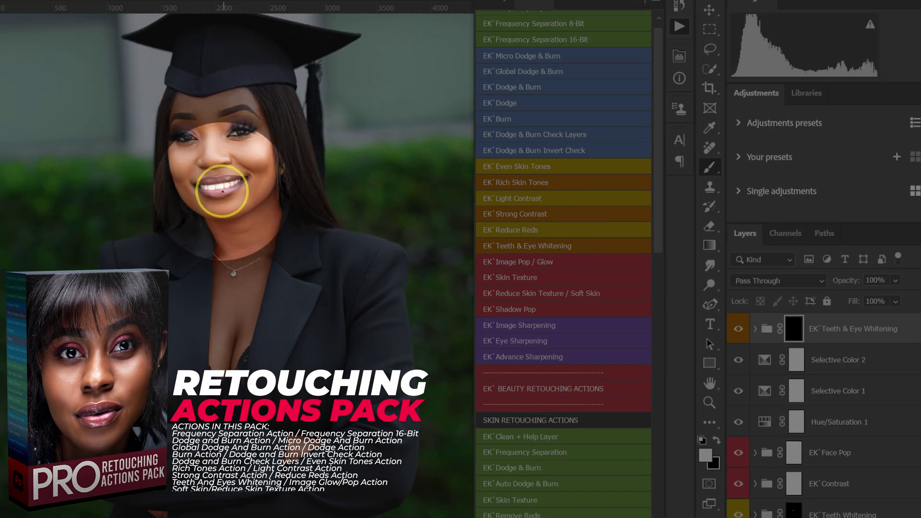
Paint white over the teeth on the EK`Teeth & Eye Whitening group mask and lower the group's opacity
scroll(208, 195, up, 5)
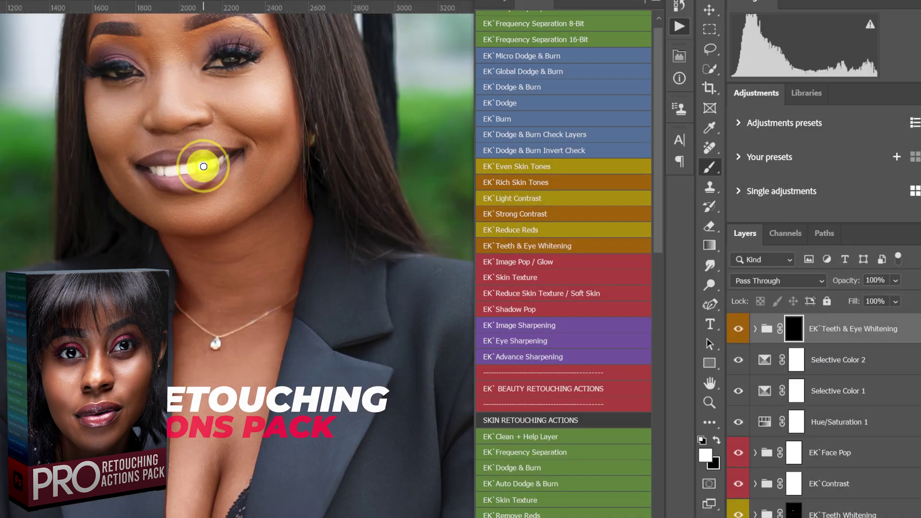
scroll(203, 166, up, 2)
mouse_move(140, 169)
mouse_down()
mouse_move(119, 170)
mouse_move(220, 174)
mouse_up()
key(ctrl+0)
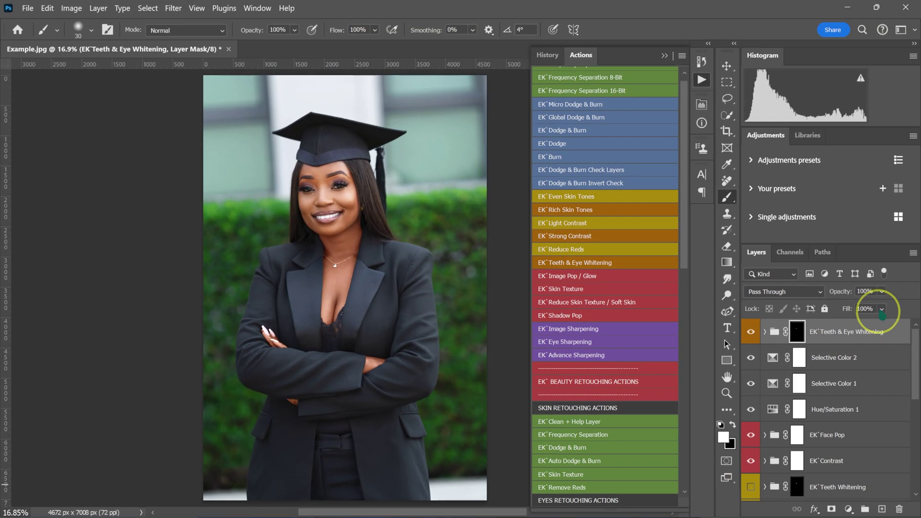
click(881, 291)
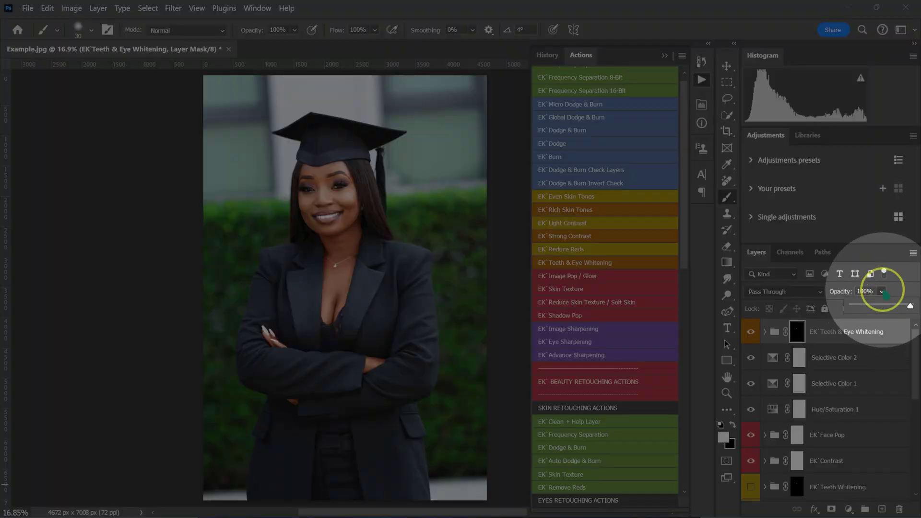
drag(910, 306, 882, 305)
Add a second EK`Teeth & Eye Whitening group with its retouching action and set its opacity to 65%
key(ctrl+plus)
scroll(316, 213, up, 2)
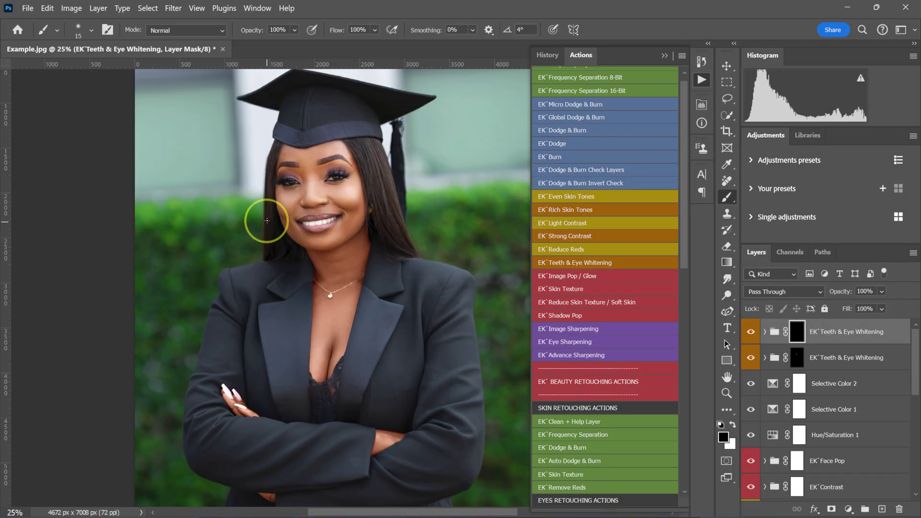
scroll(266, 221, up, 4)
scroll(318, 164, up, 2)
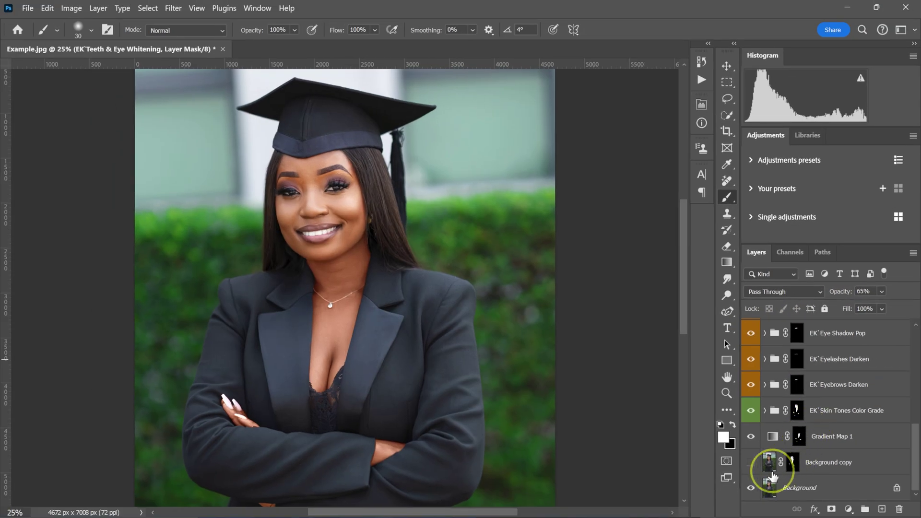
Compare the finished retouch with the original photo by showing only the Background layer
alt+click(751, 487)
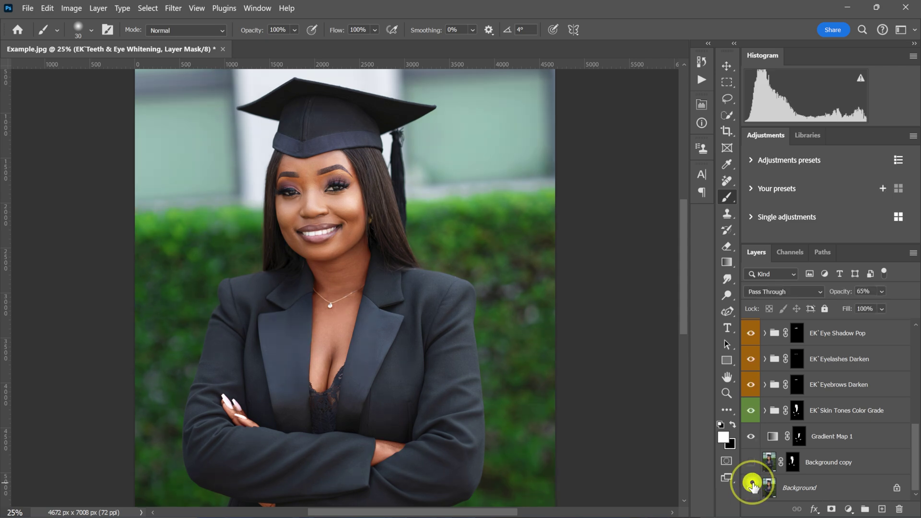
alt+click(751, 487)
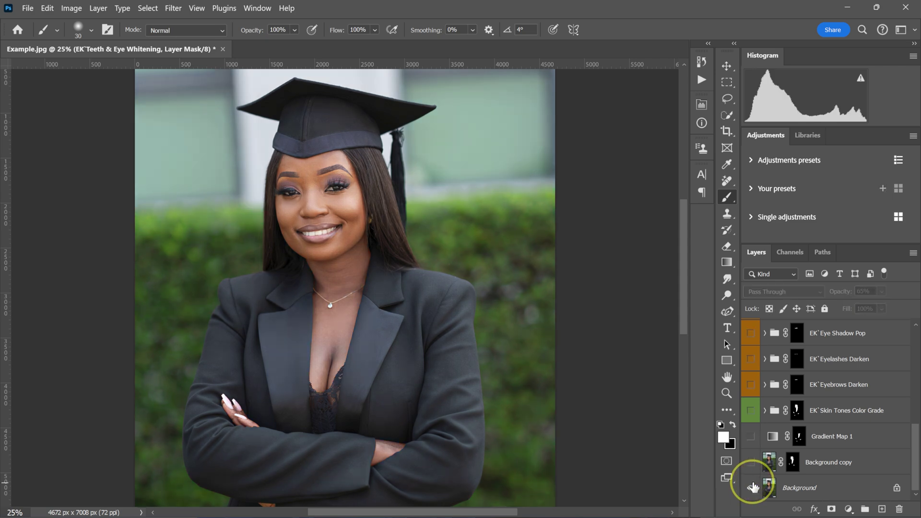